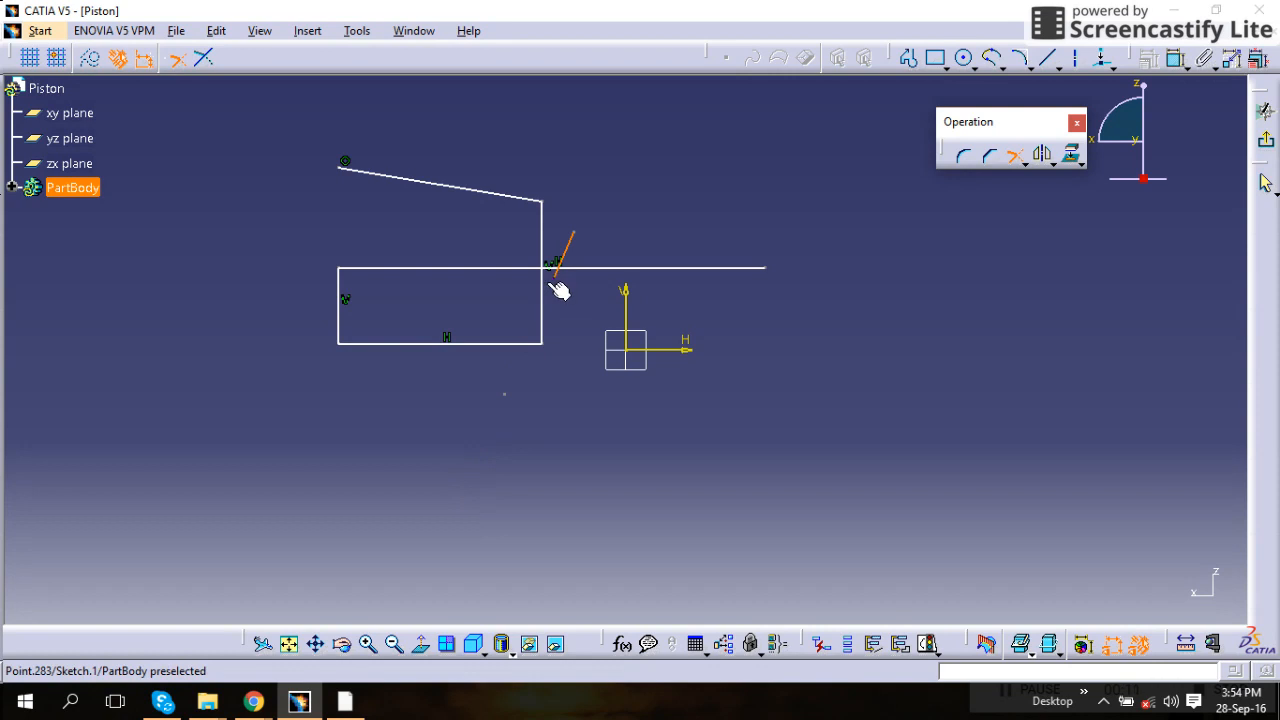
Trim the vertical and slanted lines to a common corner and extend the slanted line's free upper end with Trim.
left_click(544, 305)
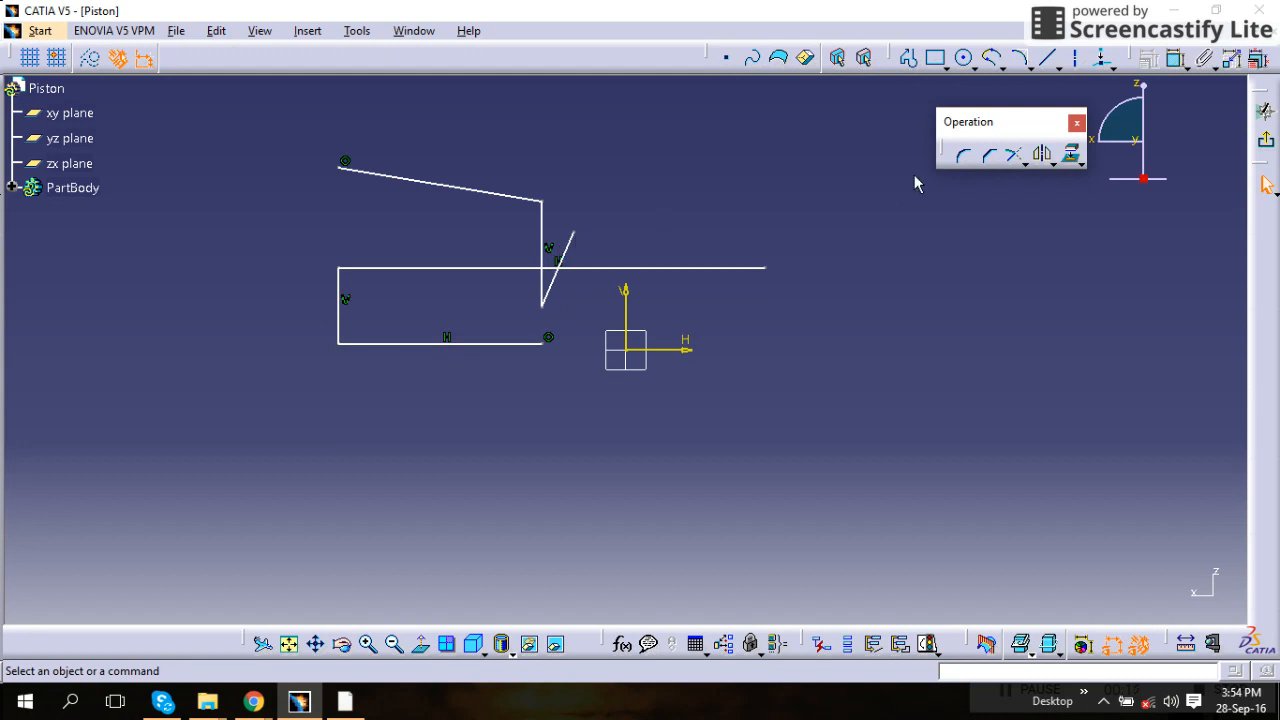
left_click(1010, 160)
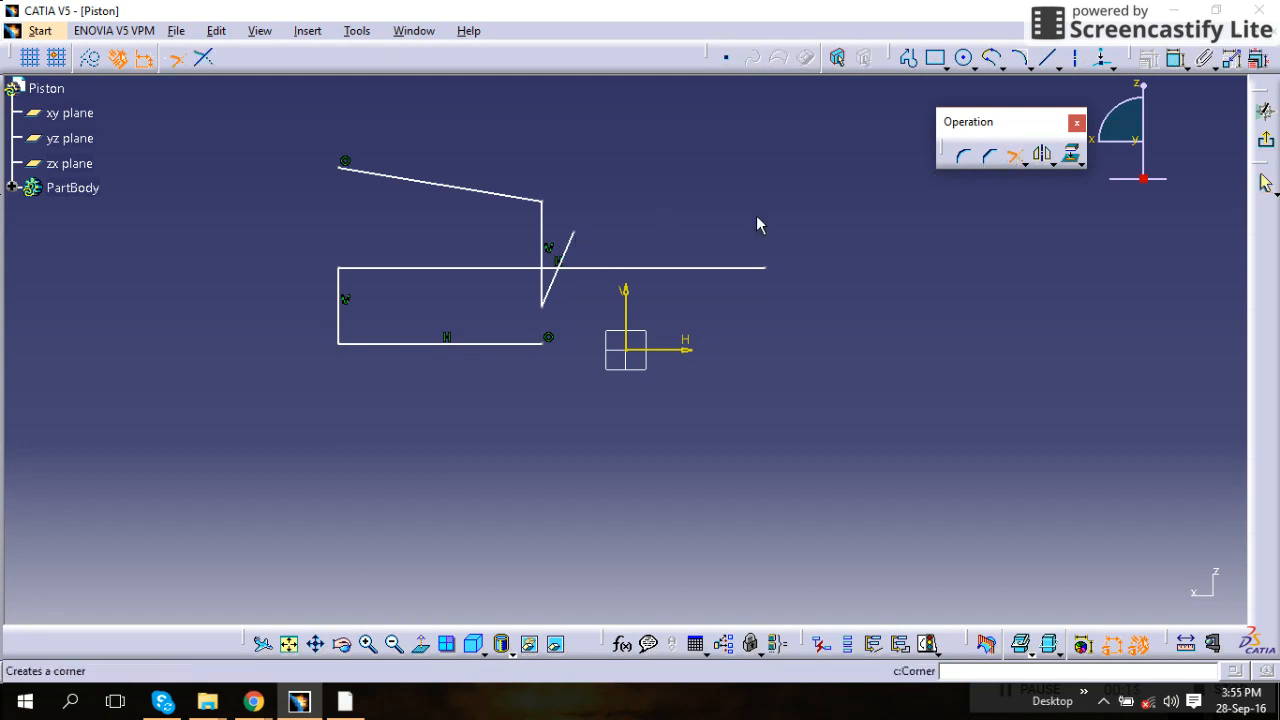
left_click(572, 242)
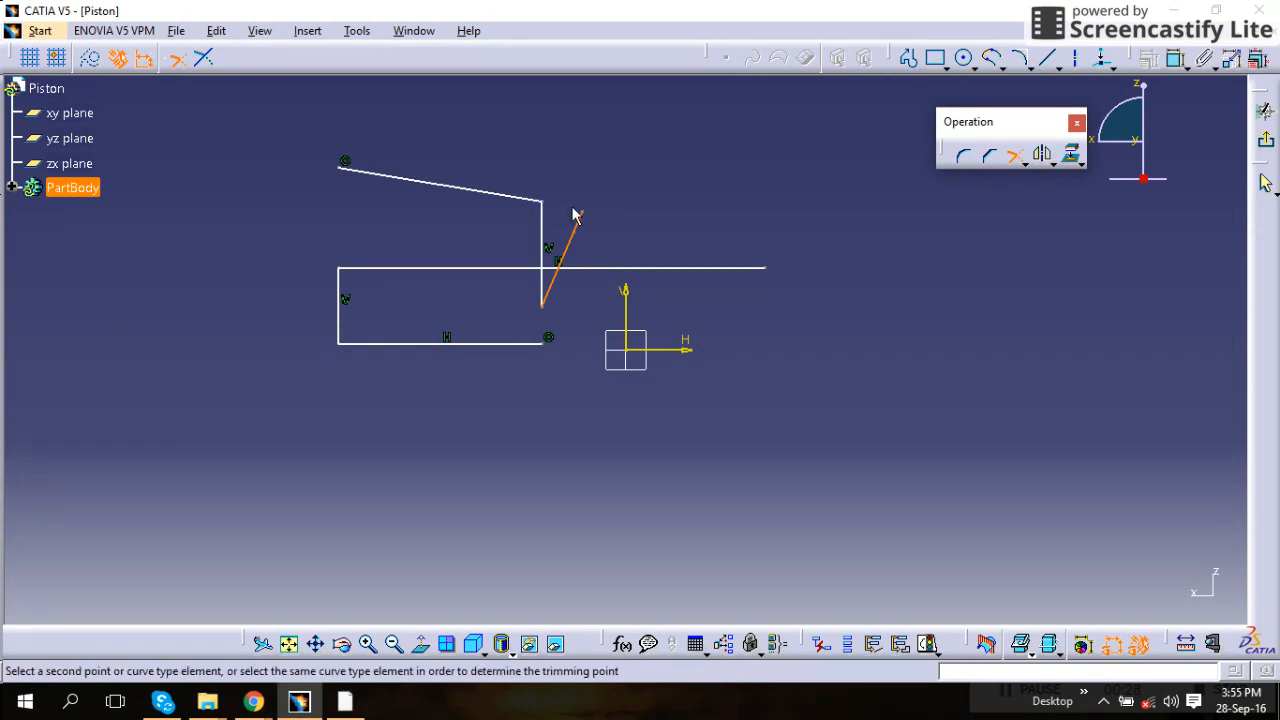
left_click(576, 215)
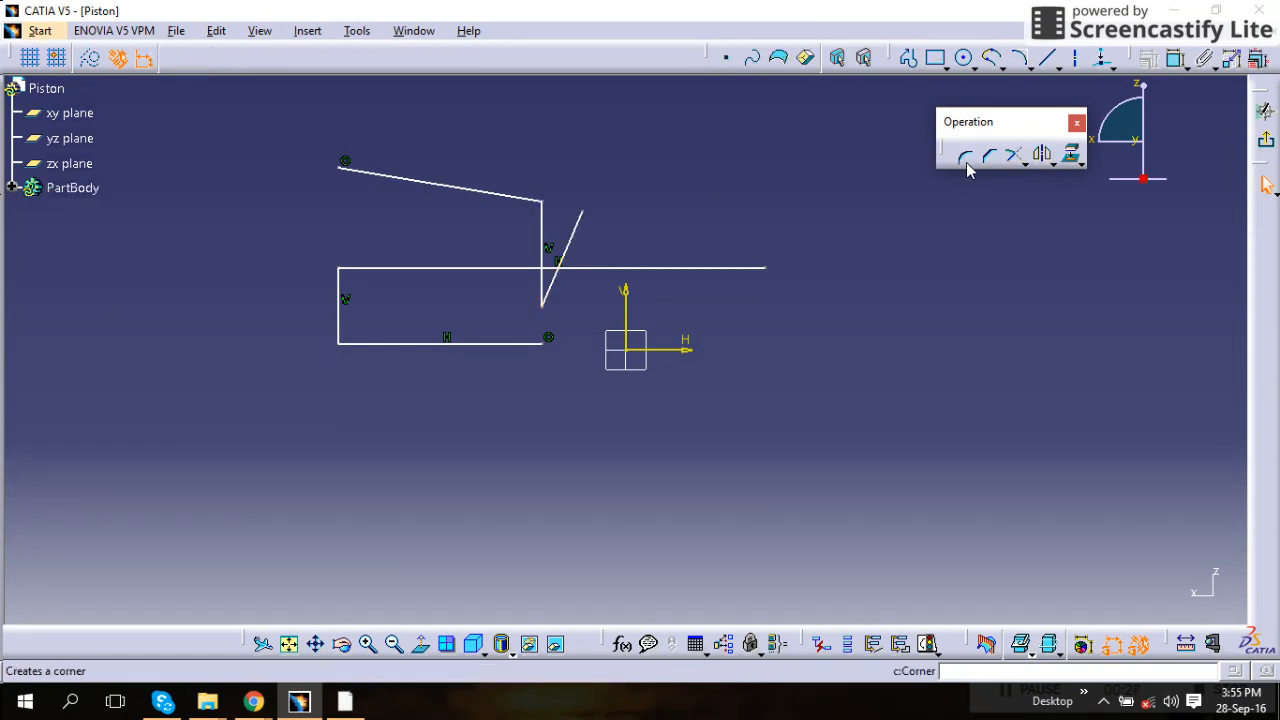
Break the long horizontal line at a point between the slanted line and its free end.
left_click(1025, 163)
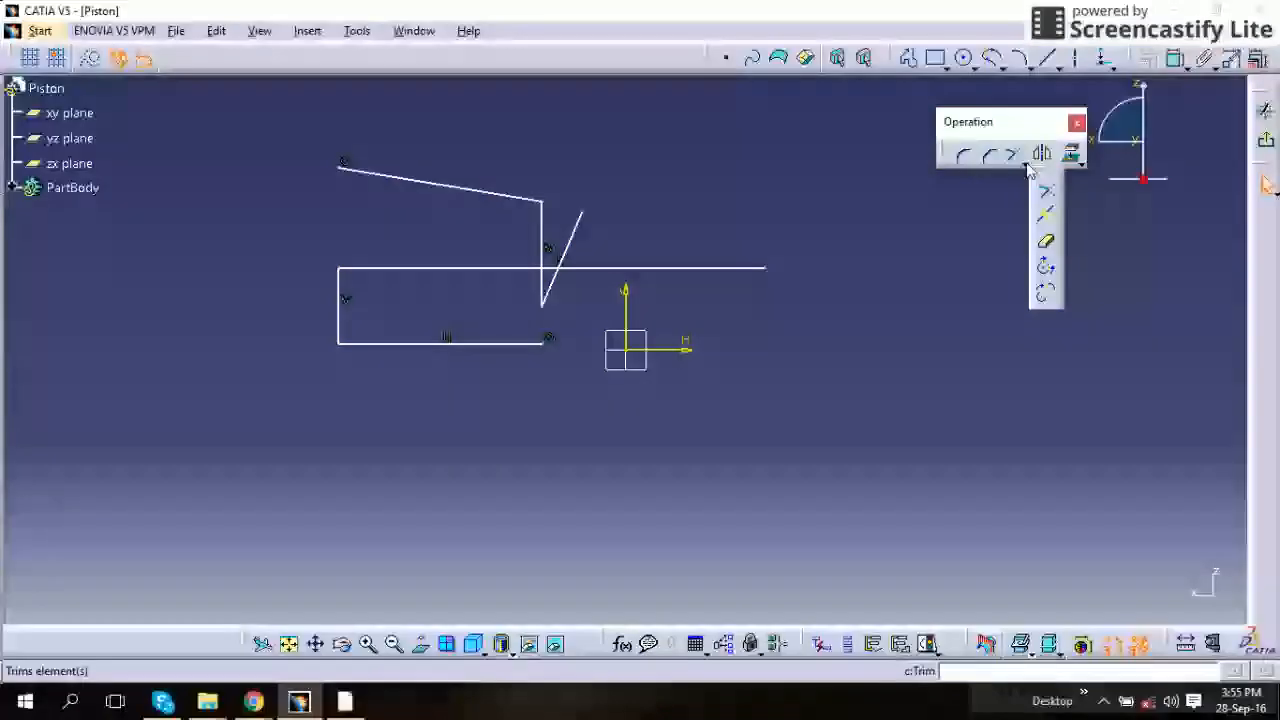
left_click(1045, 215)
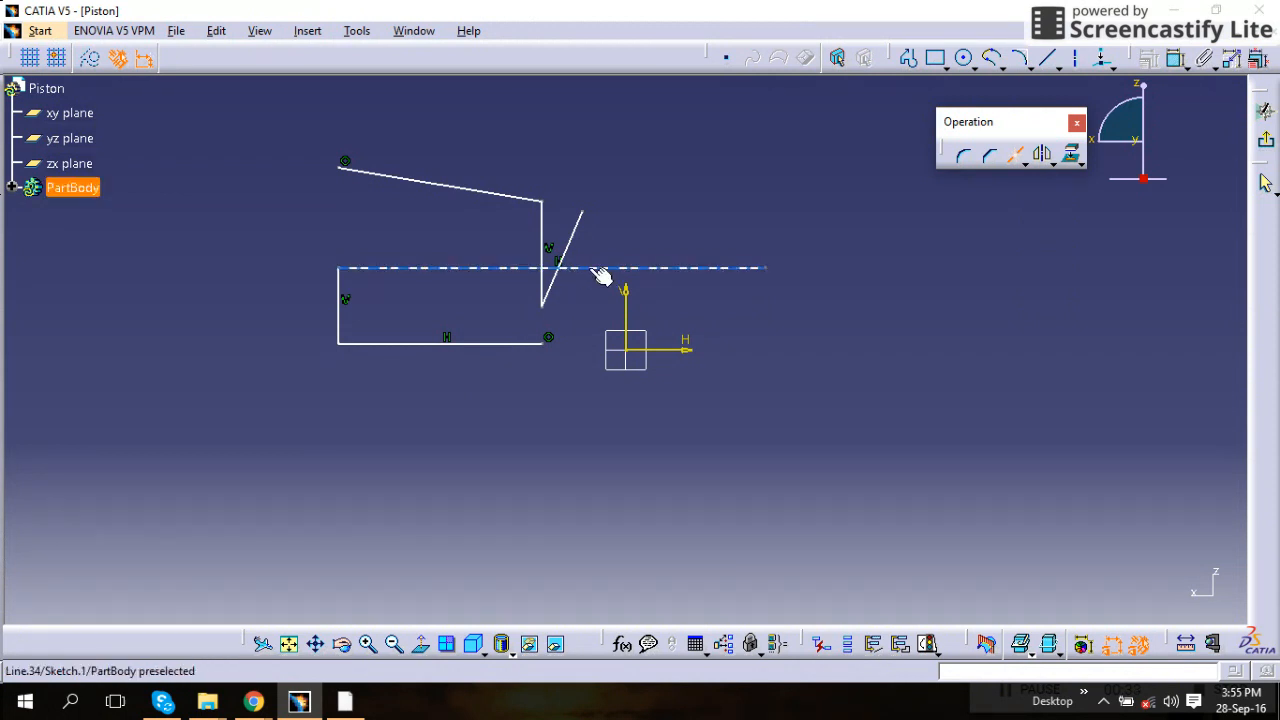
left_click(672, 270)
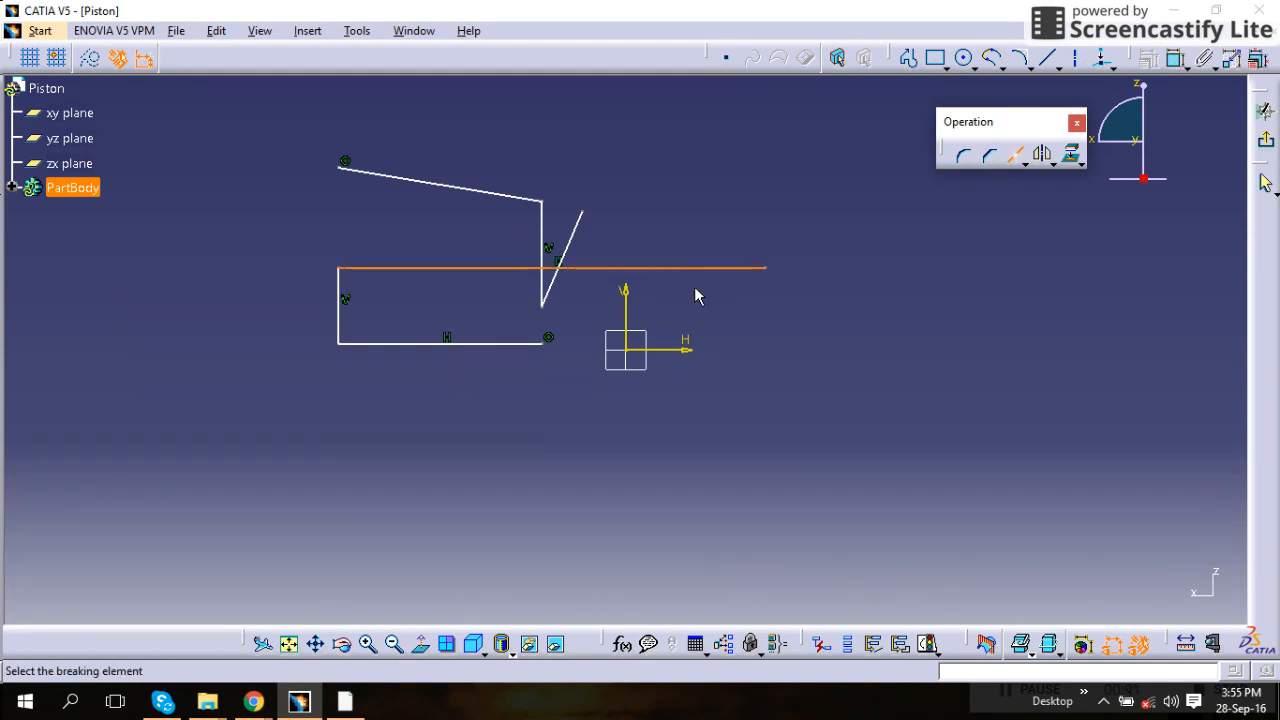
left_click(667, 270)
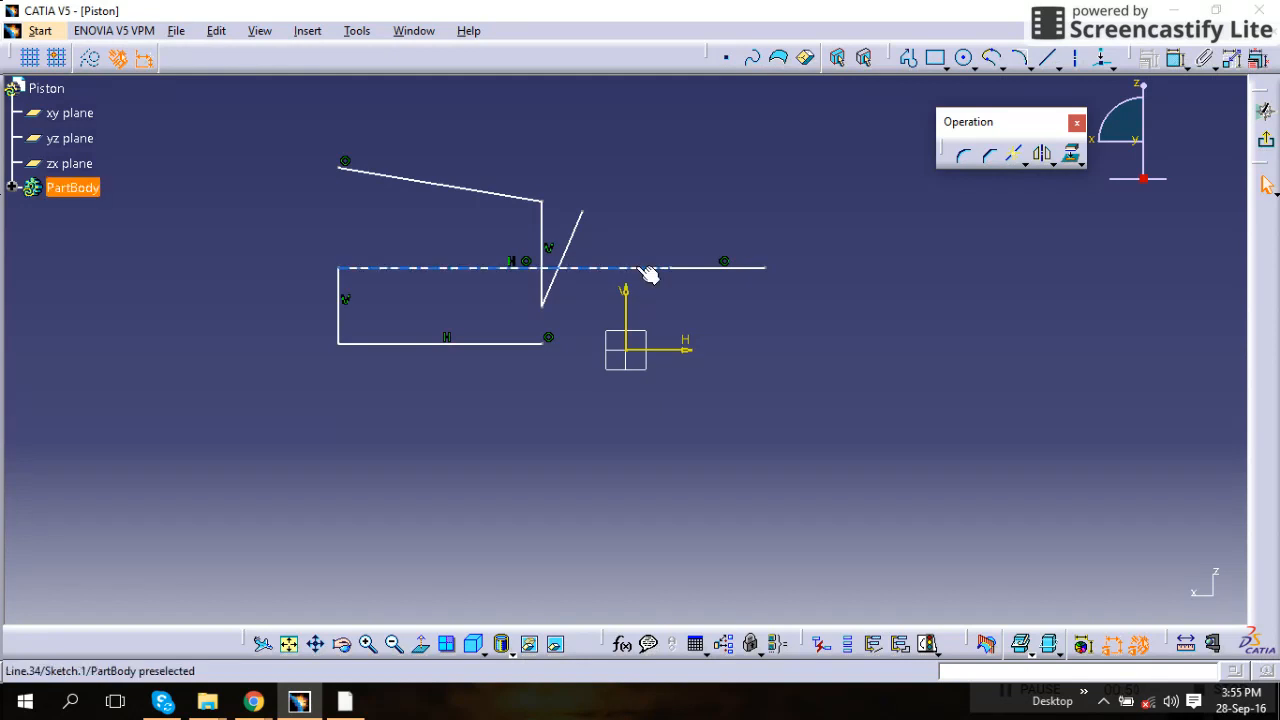
Quick Trim away the horizontal line's portion between the slanted line and the break point.
left_click(1022, 164)
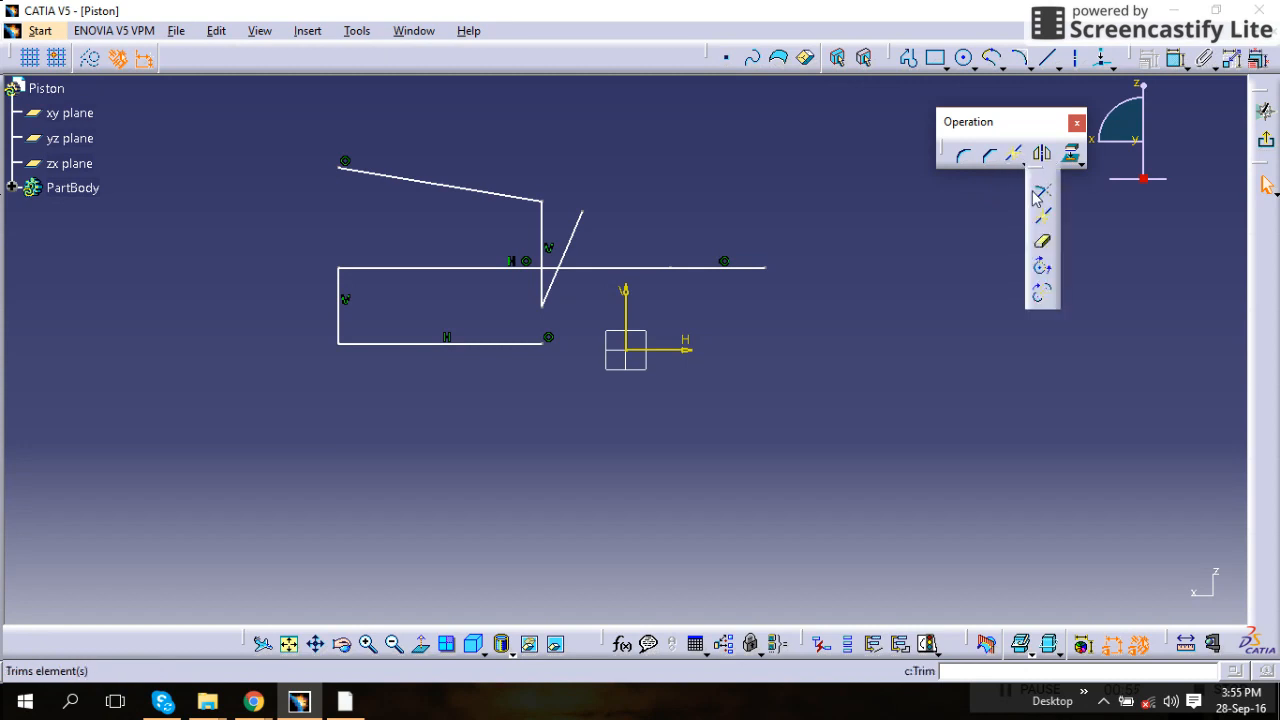
left_click(1043, 245)
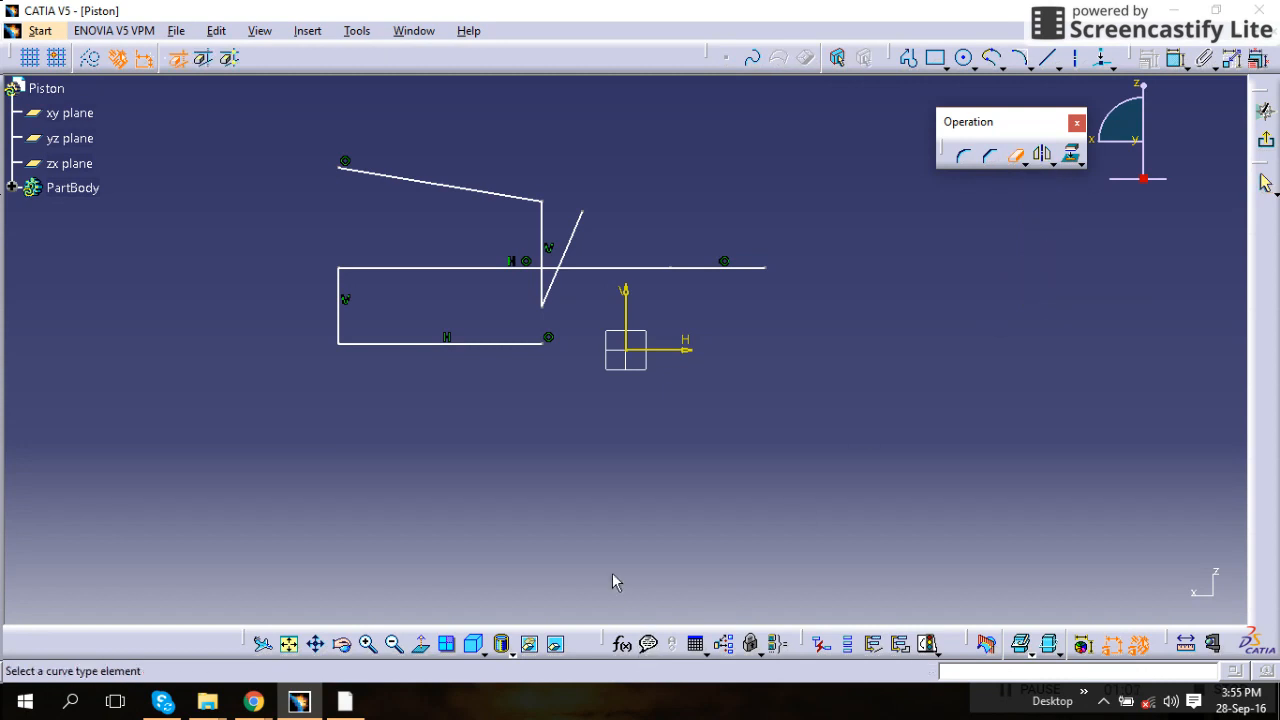
left_click(367, 644)
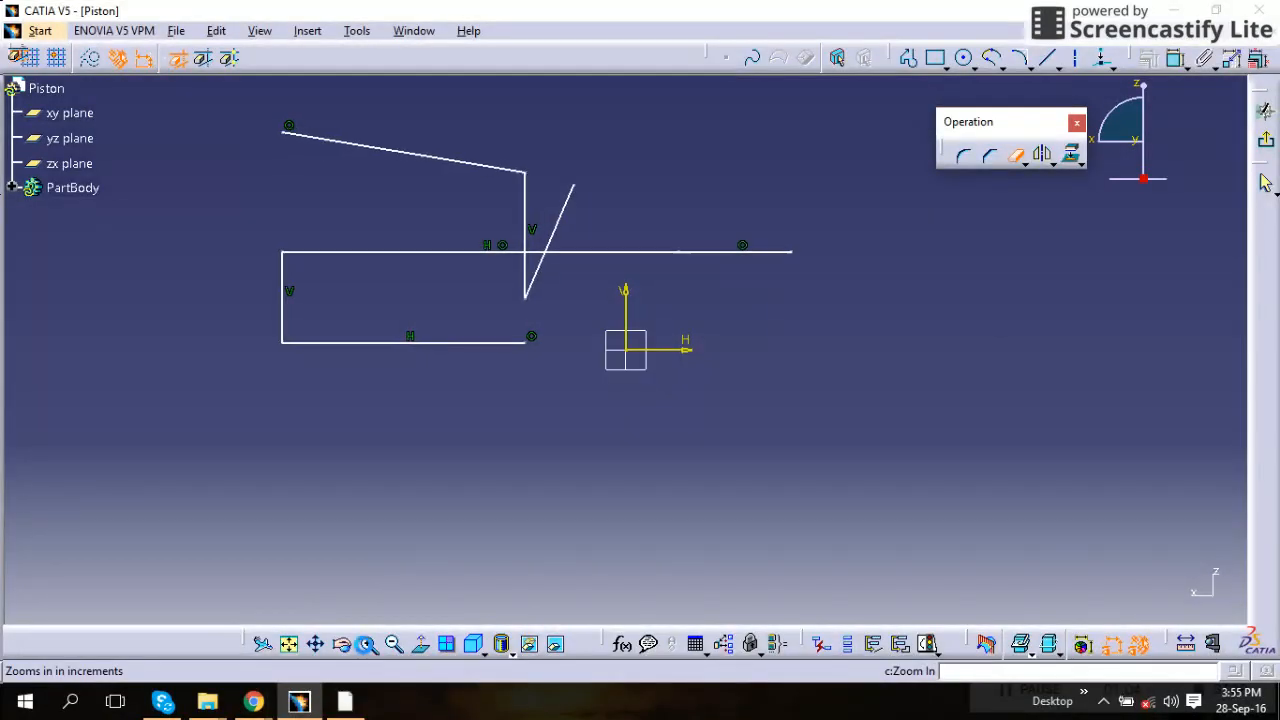
left_click(367, 644)
left_click(367, 644)
left_click(367, 644)
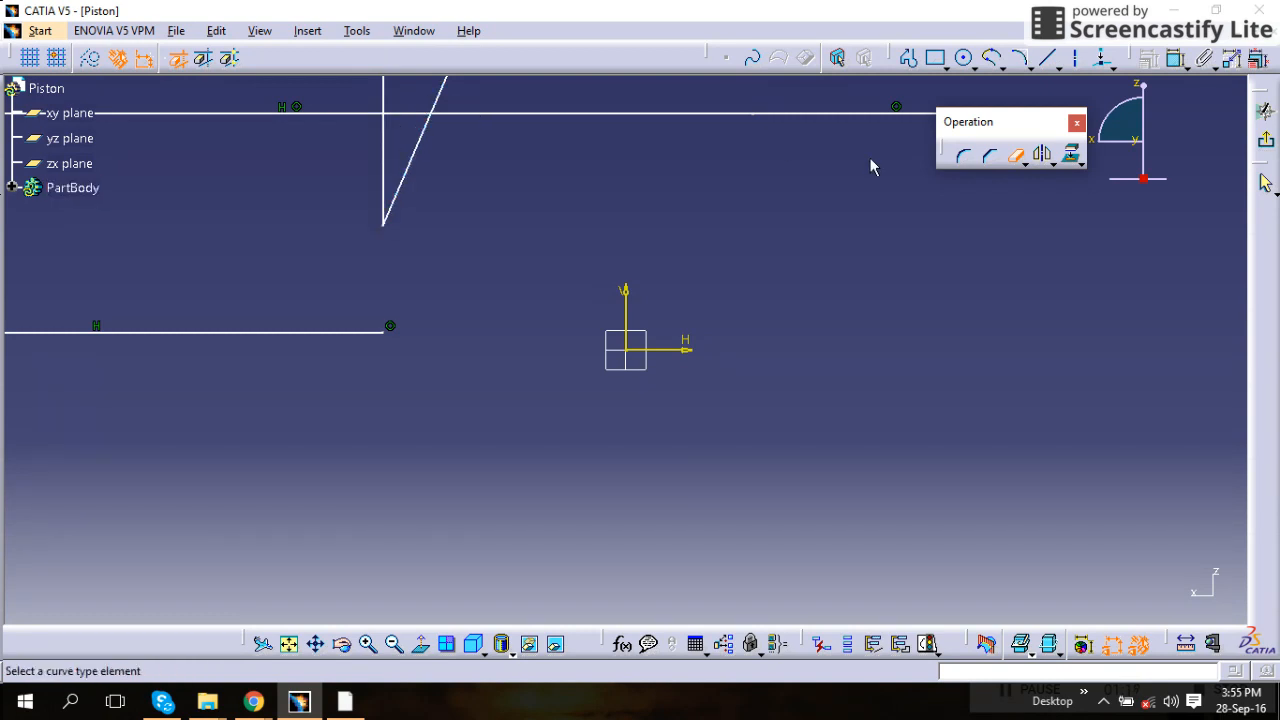
left_click(1007, 160)
left_click(483, 114)
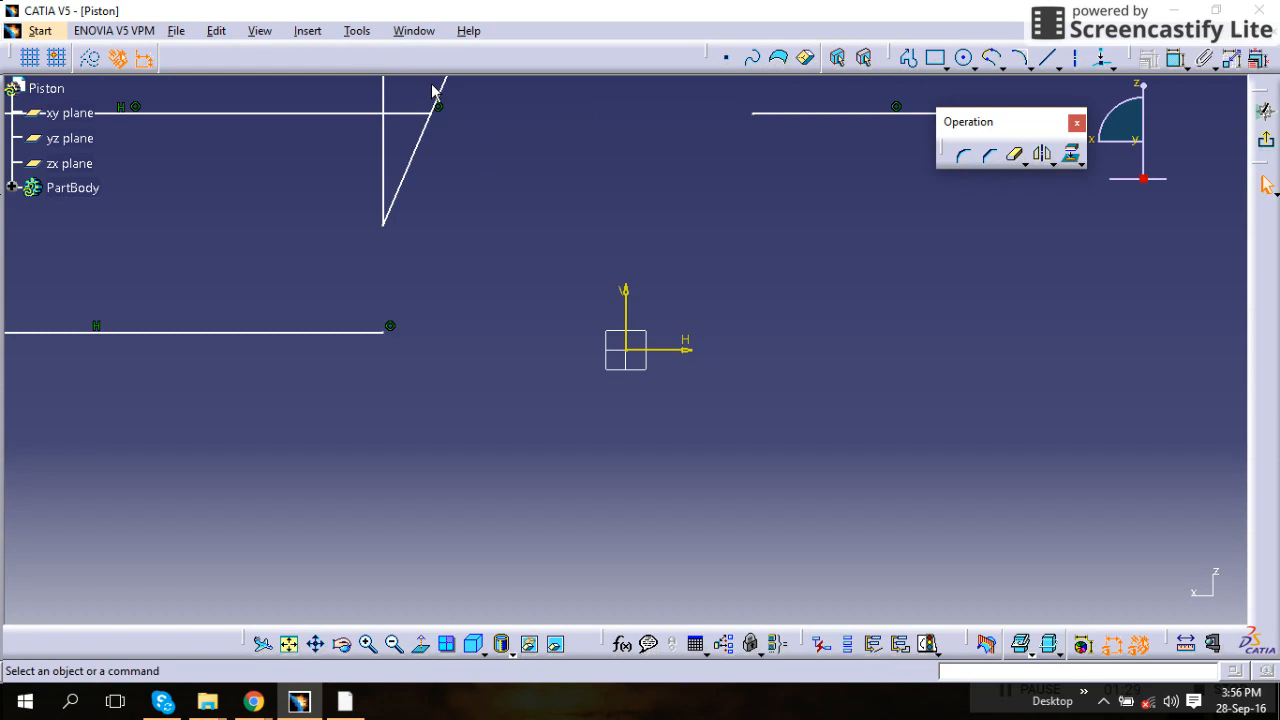
Quick Trim the slanted and vertical lines' upper overhangs, the horizontal remnants outside the small triangle, and the lower horizontal line.
left_click(1013, 157)
left_click(444, 88)
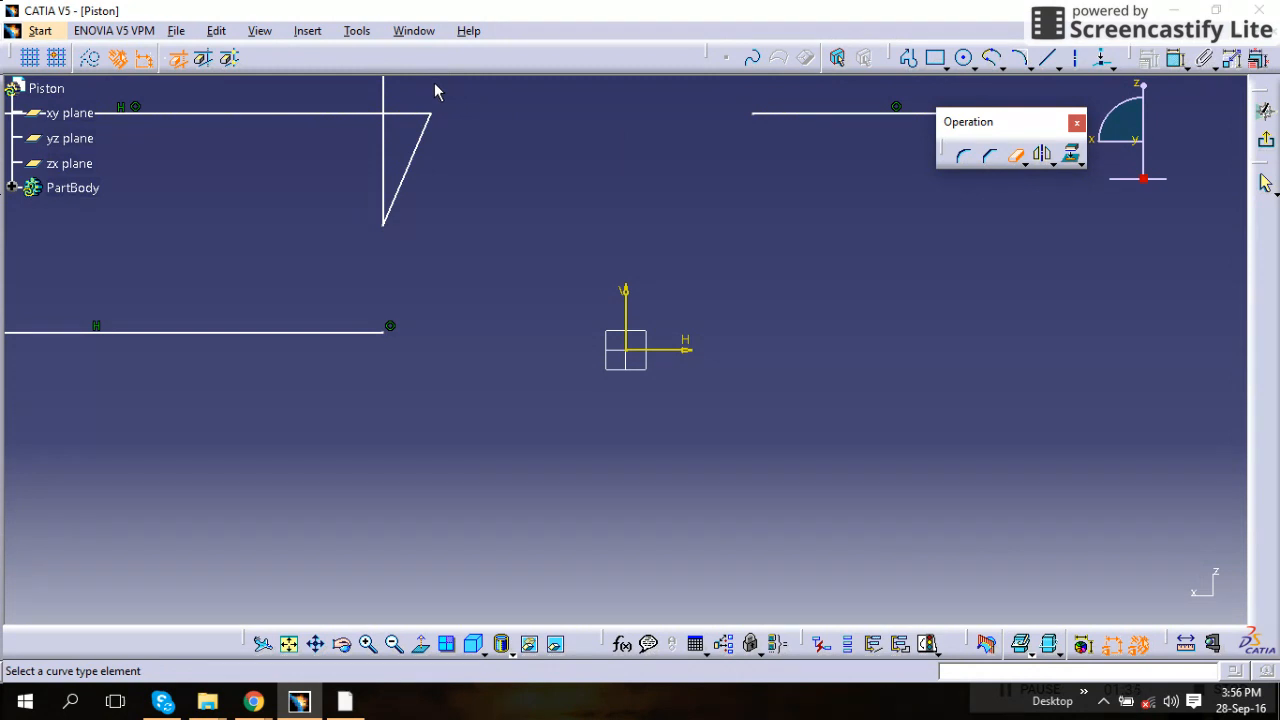
left_click(385, 92)
left_click(378, 116)
left_click(815, 115)
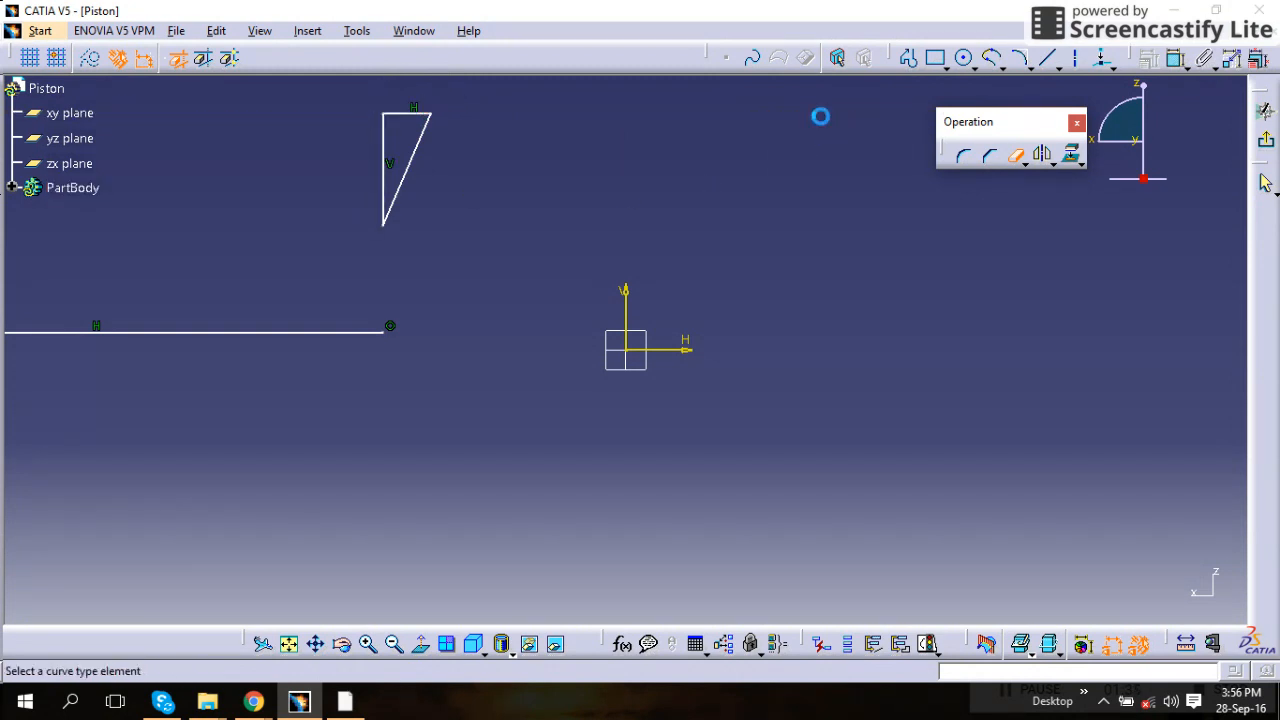
left_click(279, 333)
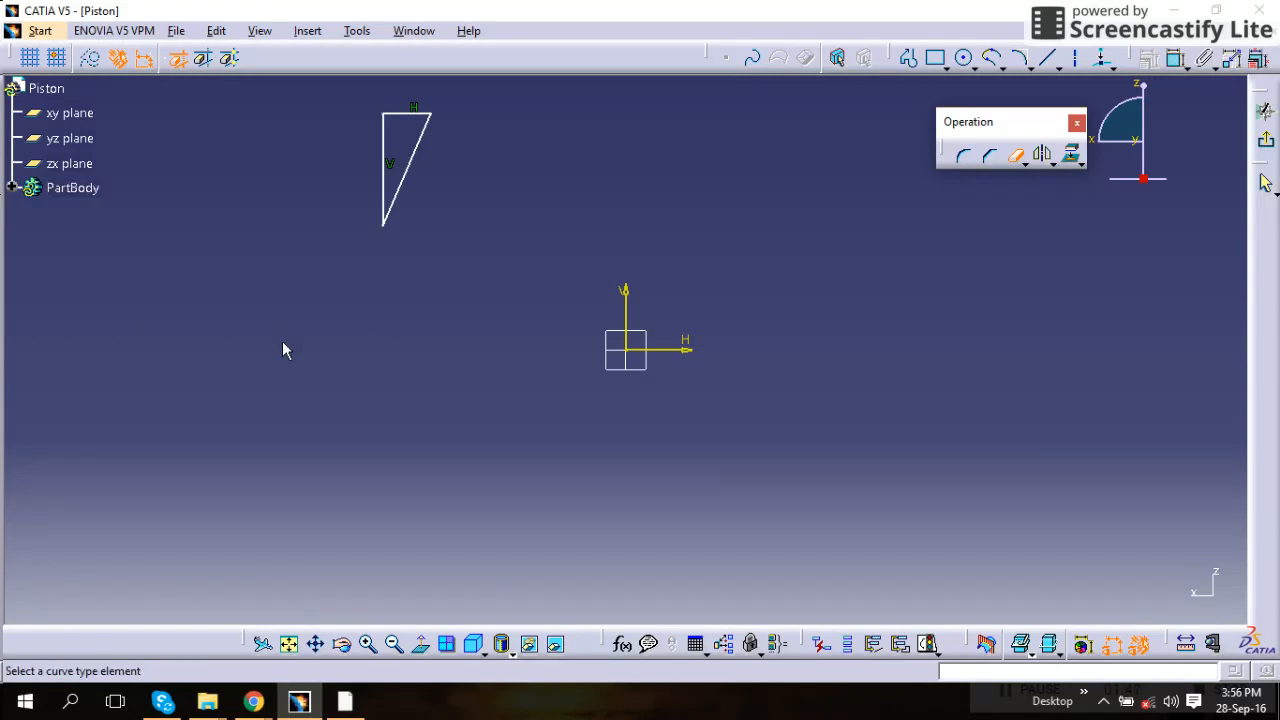
left_click(1266, 186)
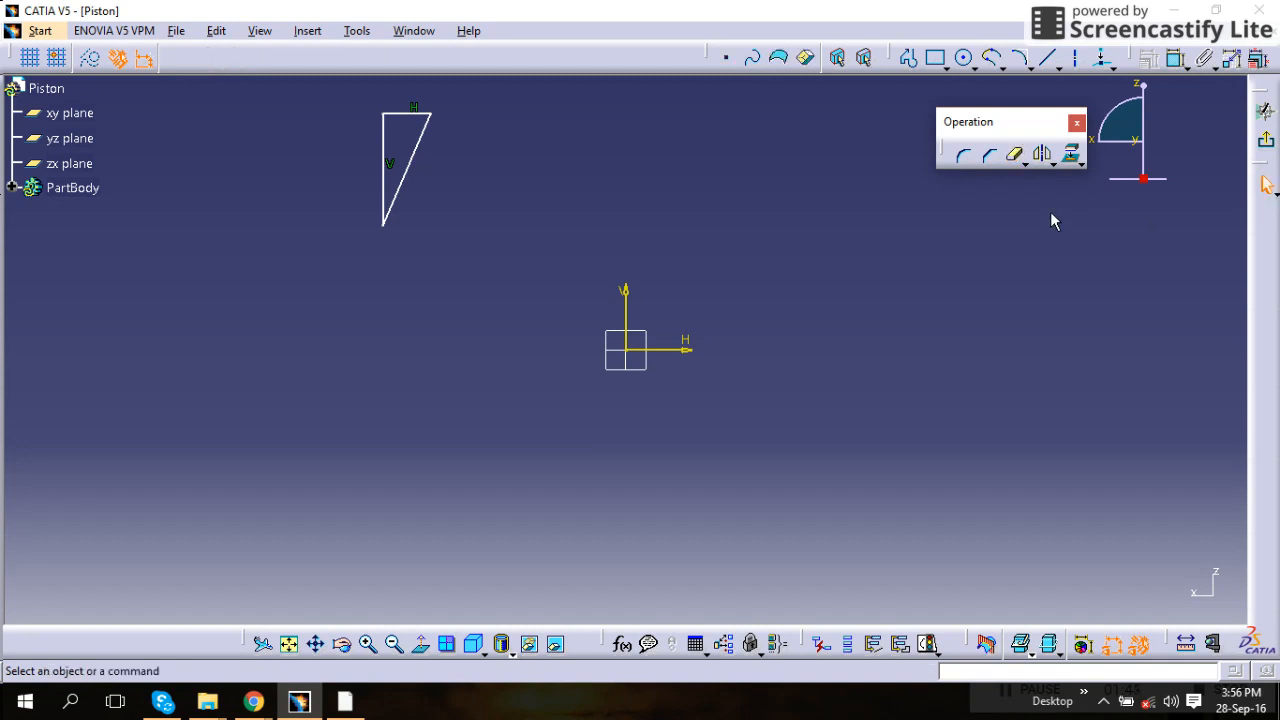
left_click(1015, 155)
left_click(1020, 160)
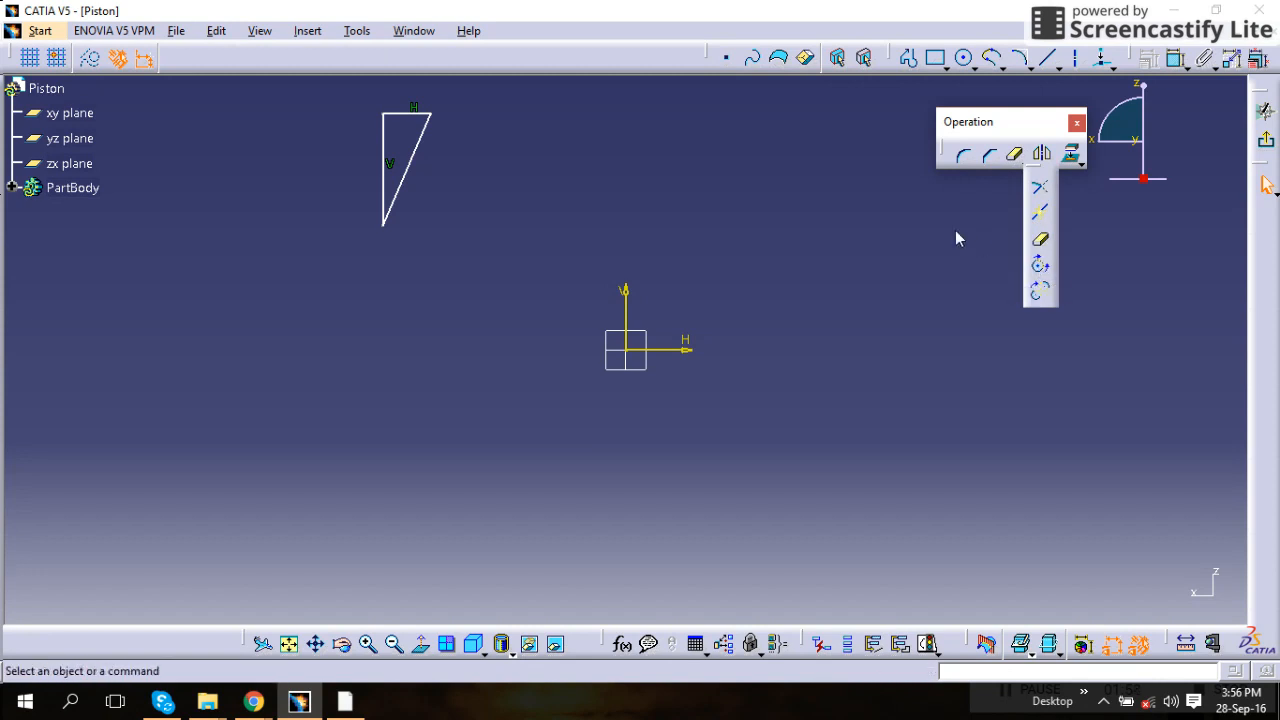
Sketch a centre-based arc with its centre above the origin, from straight above the centre counterclockwise to a point near the origin.
left_click(975, 65)
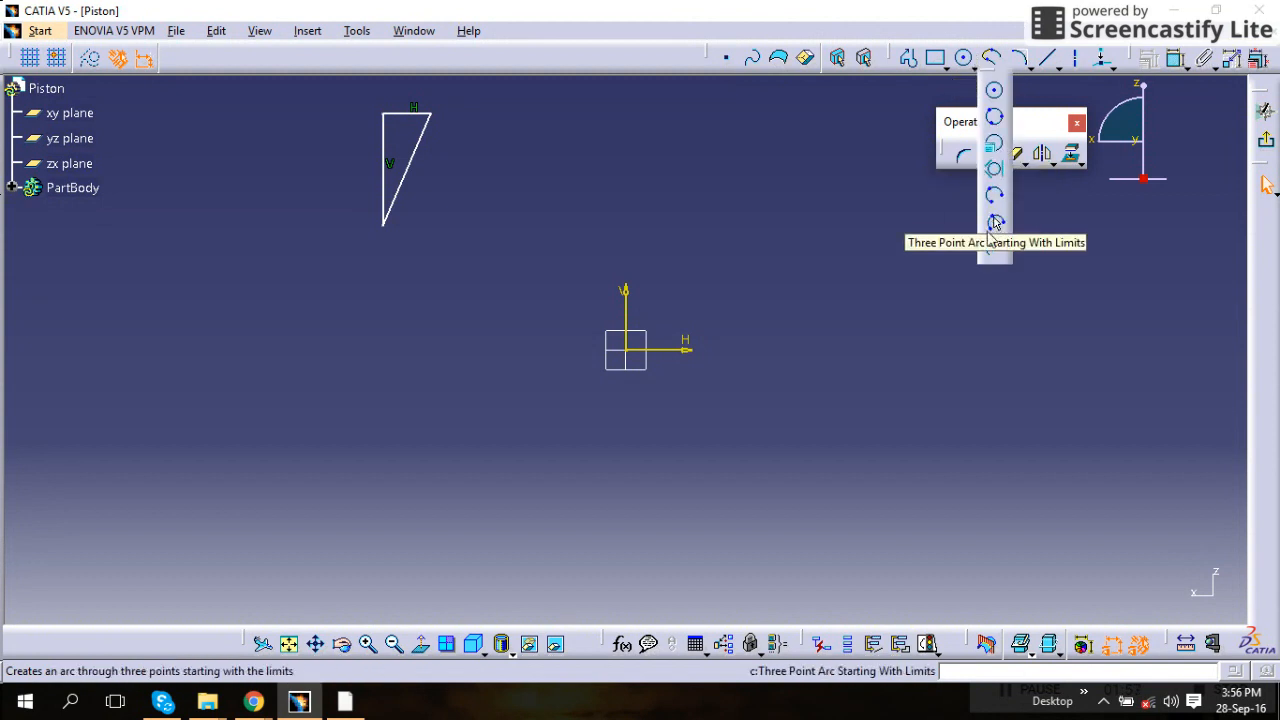
left_click(996, 224)
left_click(690, 259)
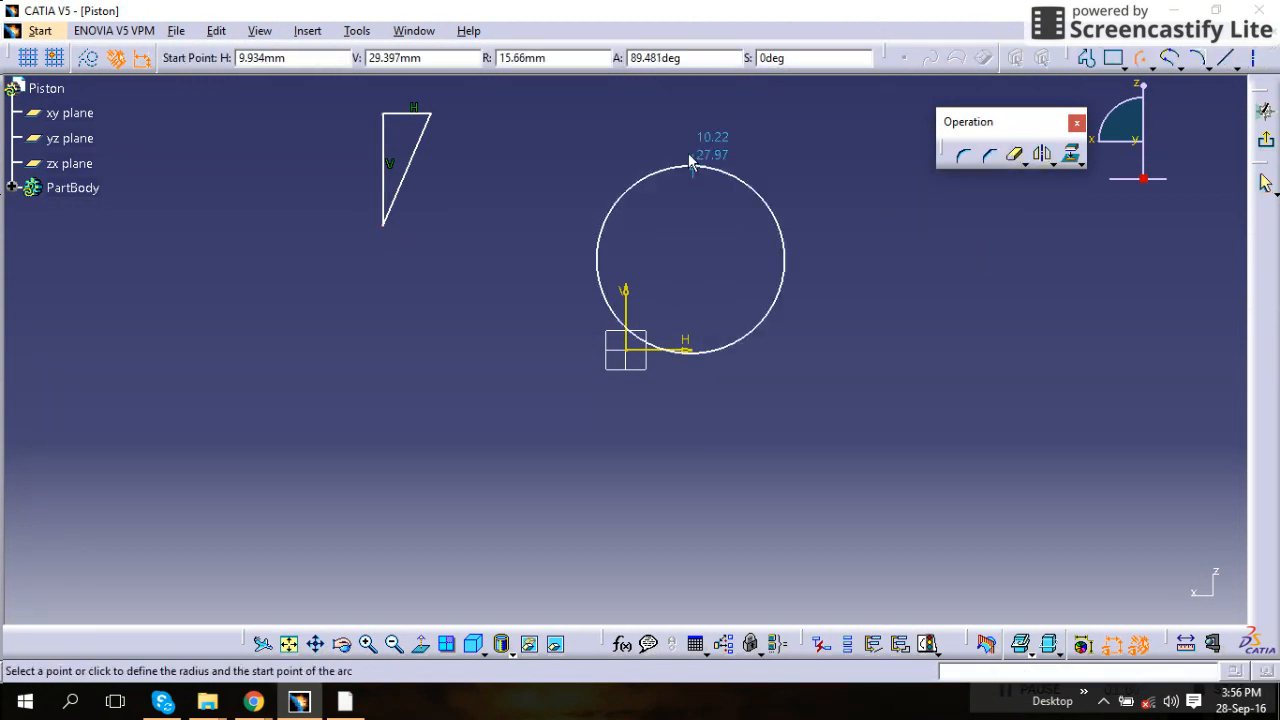
left_click(690, 148)
left_click(596, 315)
left_click(777, 197)
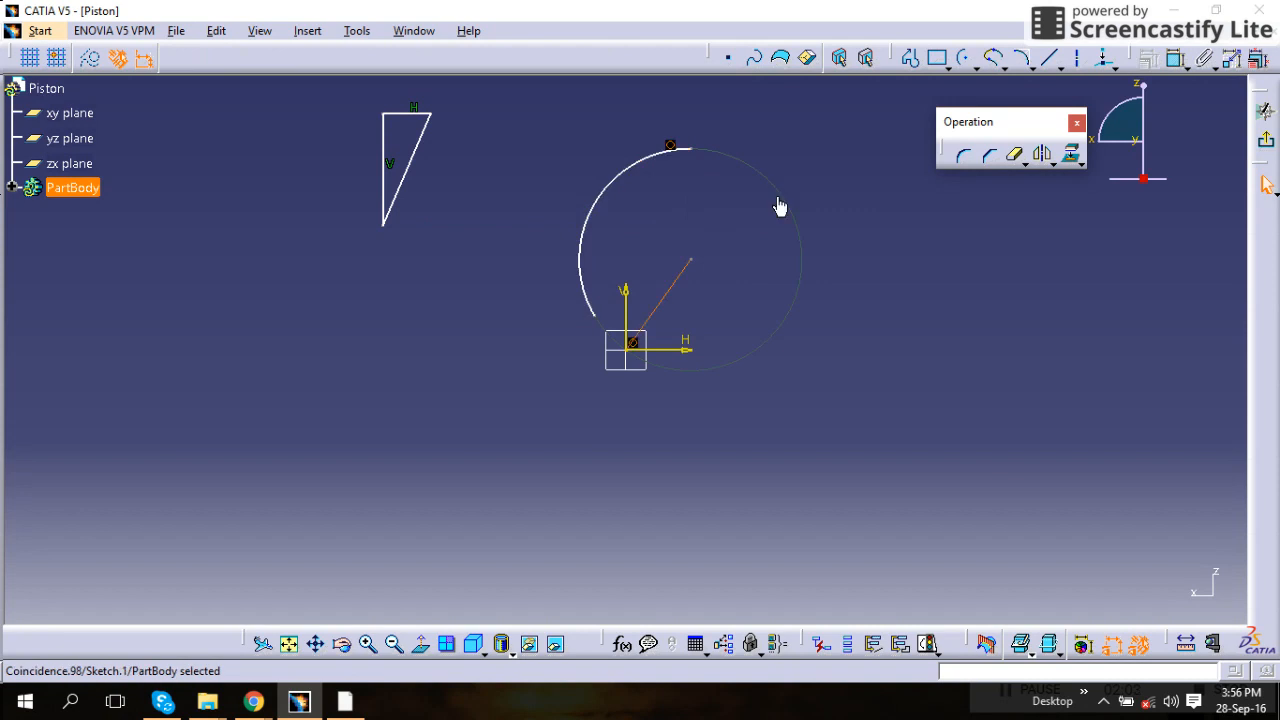
left_click(936, 214)
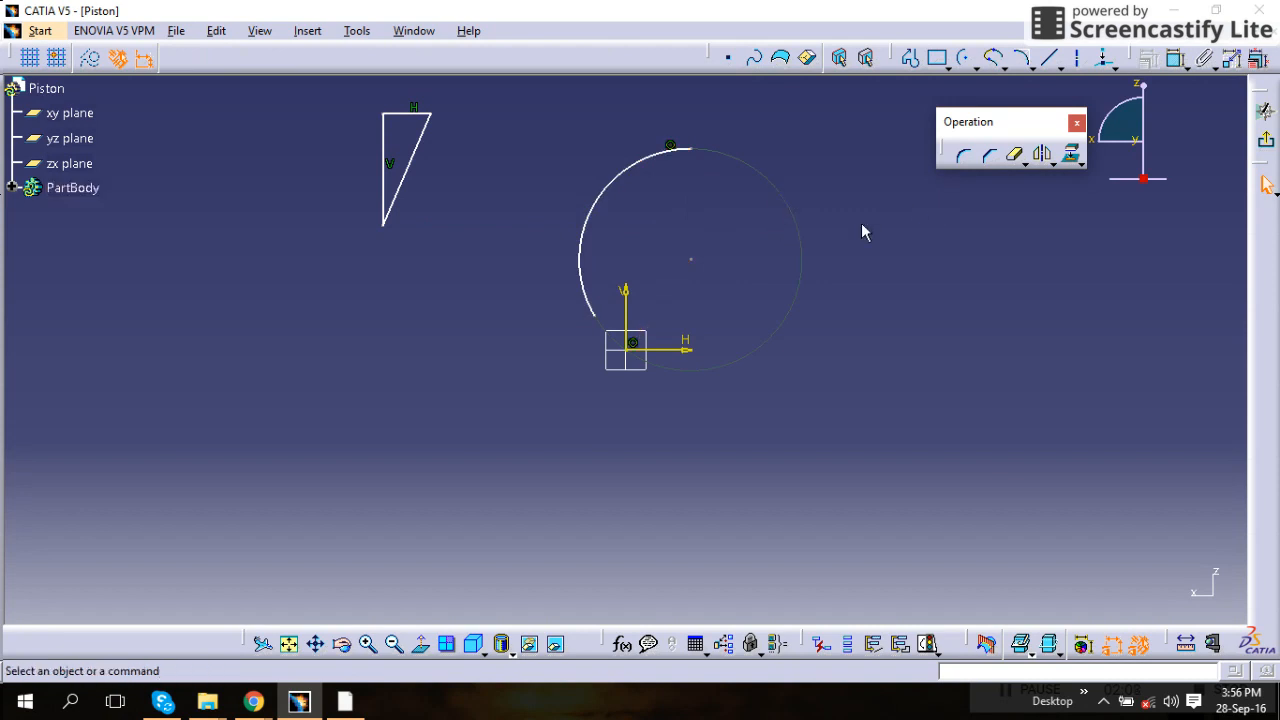
Close the arc into a full circle with Close arc and undo the closure.
left_click(1022, 164)
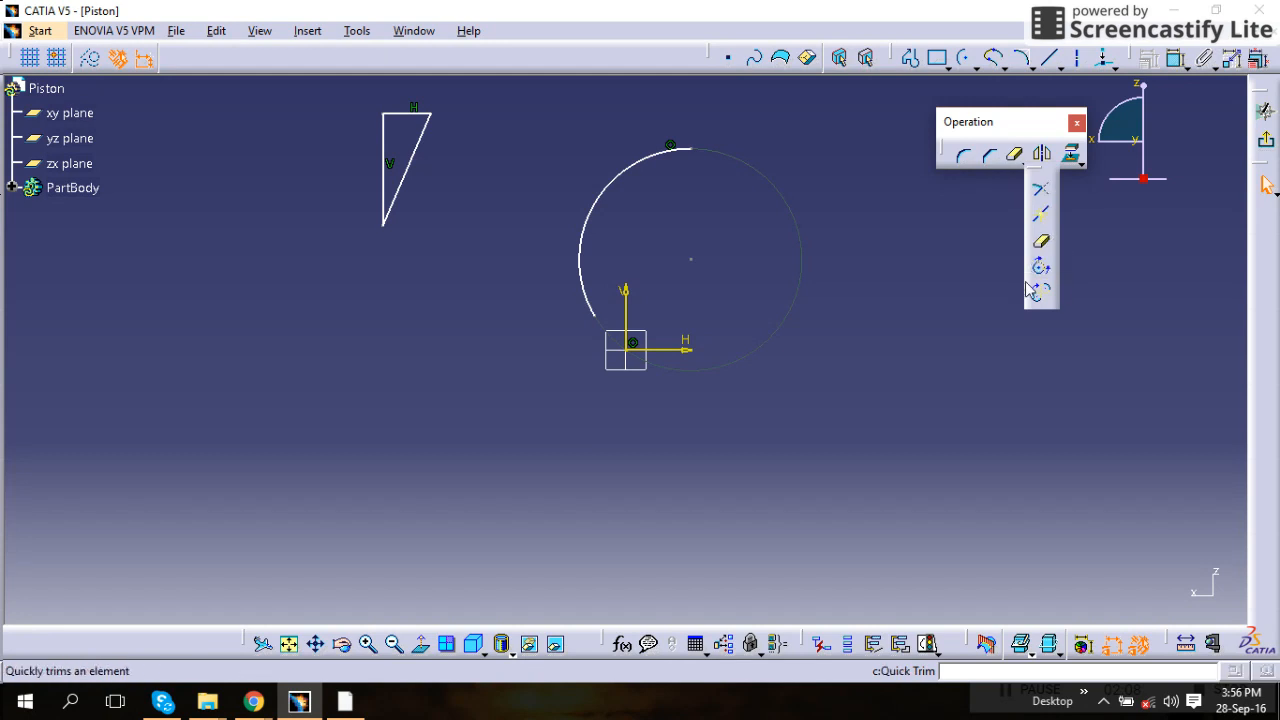
left_click(1039, 269)
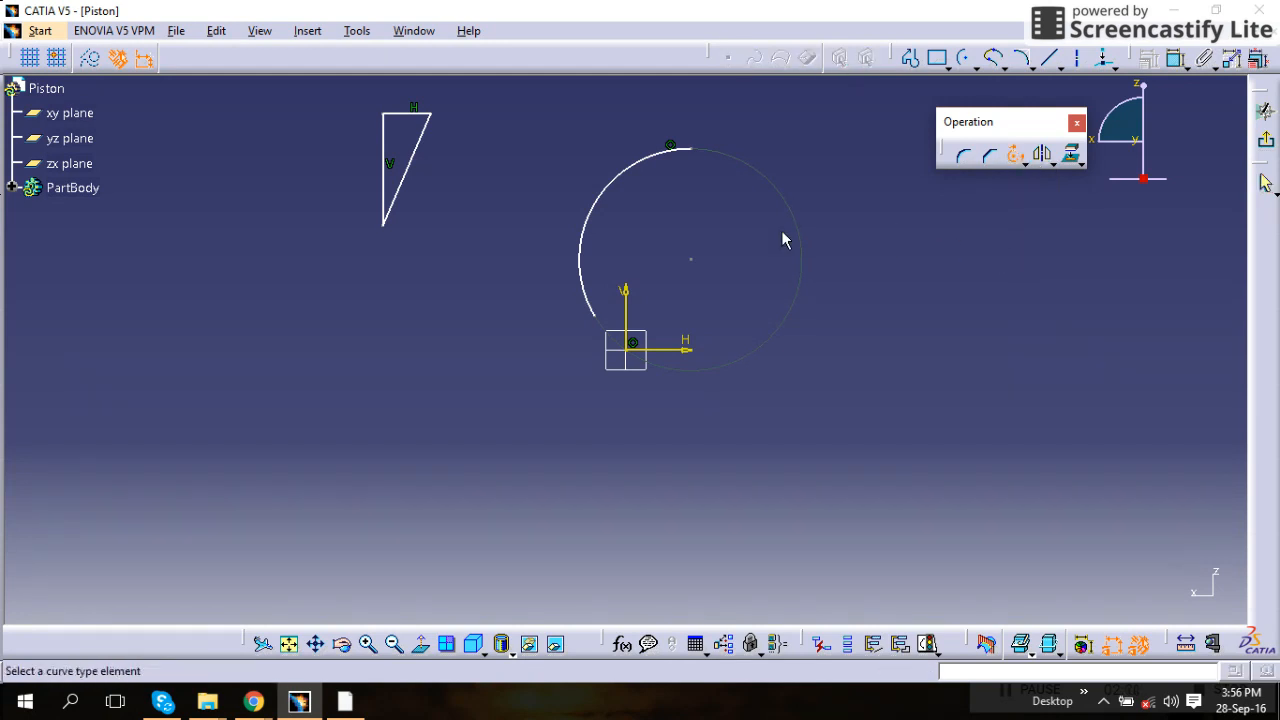
left_click(633, 178)
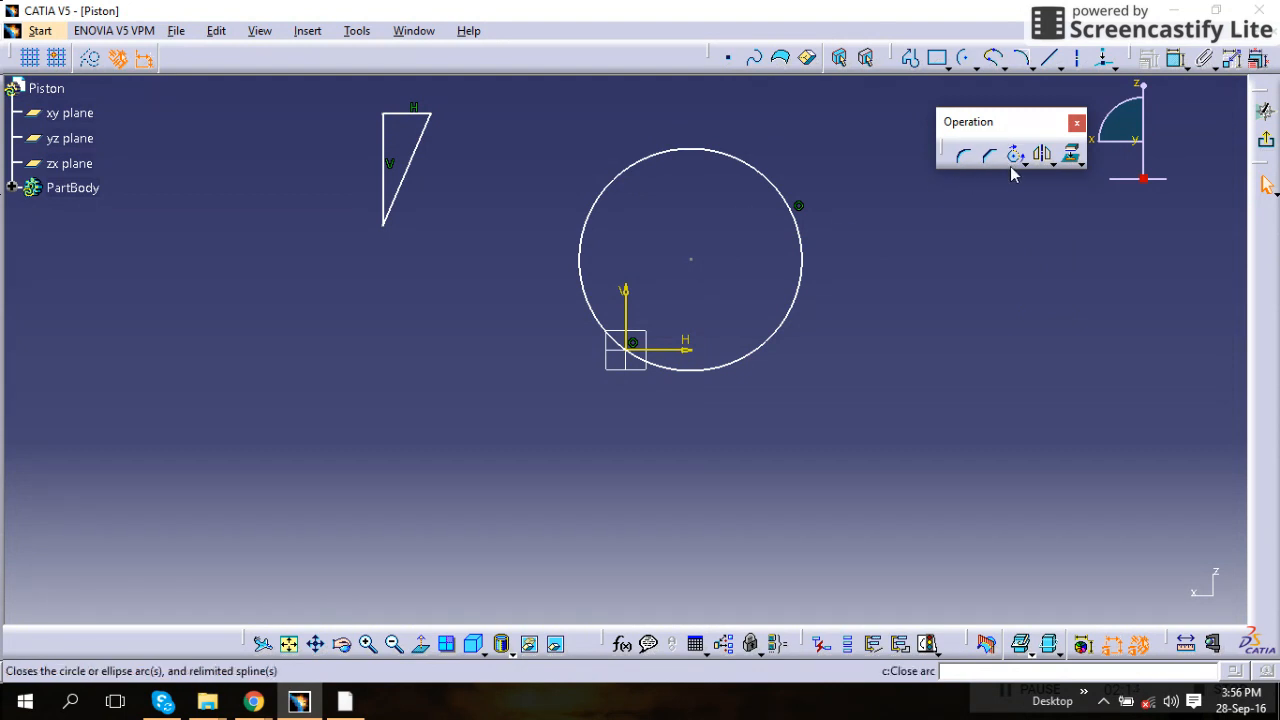
key("ctrl+z")
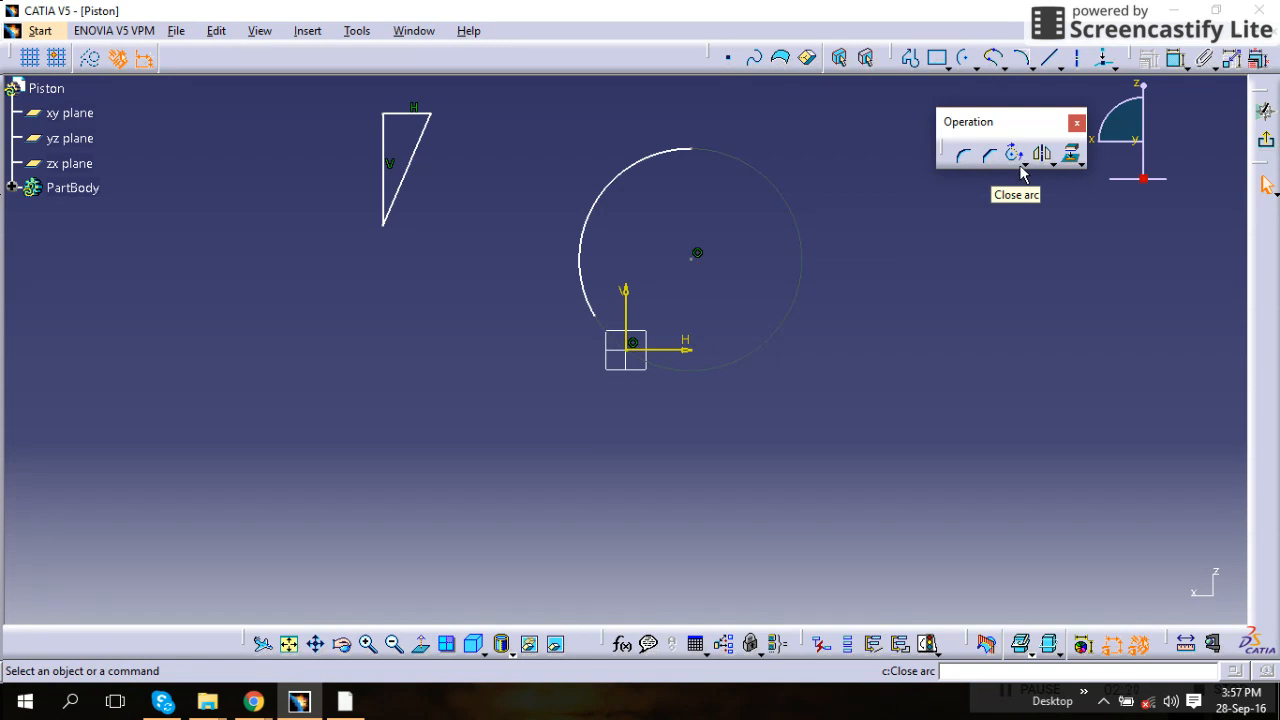
Replace the arc with its complementary arc and apply Complement again to restore the original portion.
left_click(1023, 165)
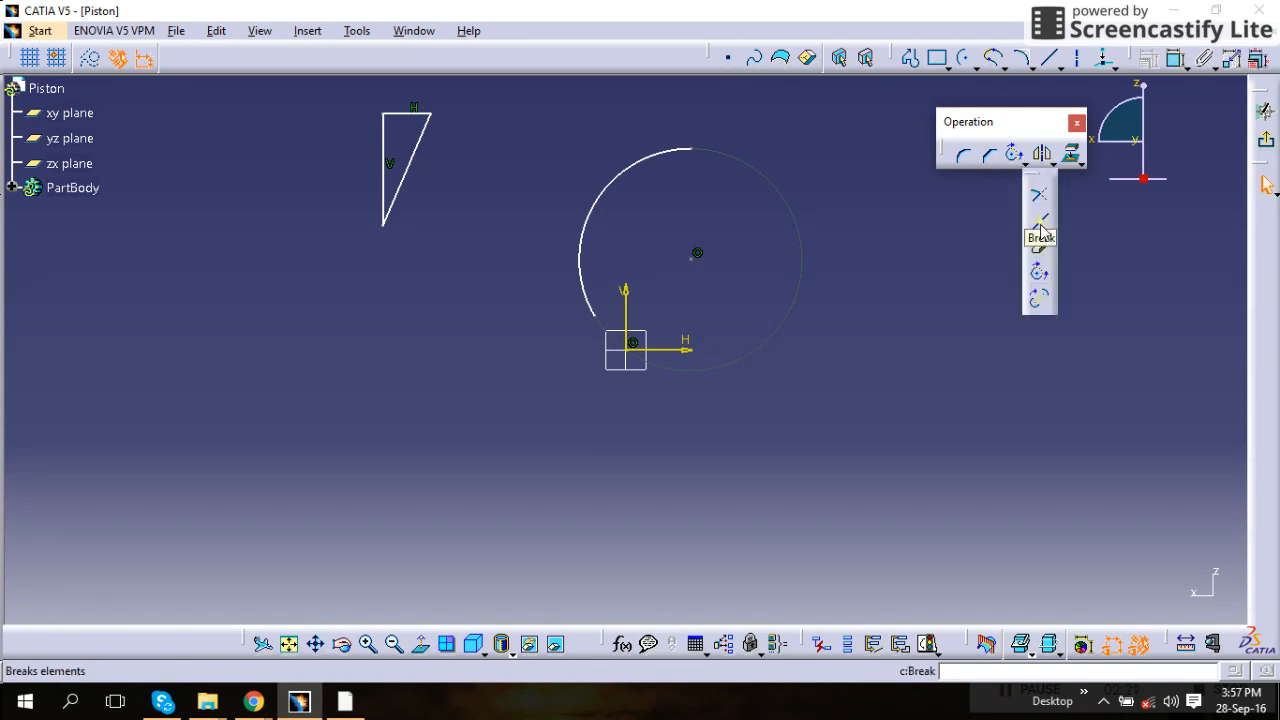
left_click(1034, 302)
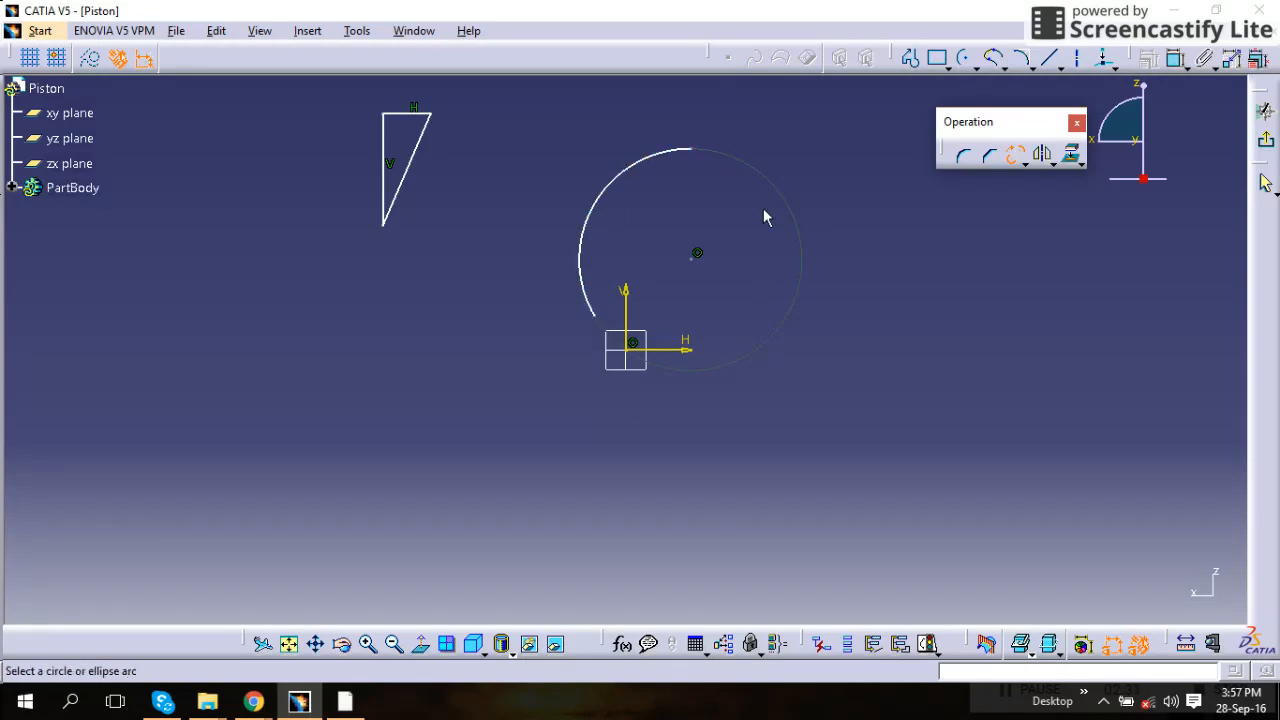
left_click(612, 192)
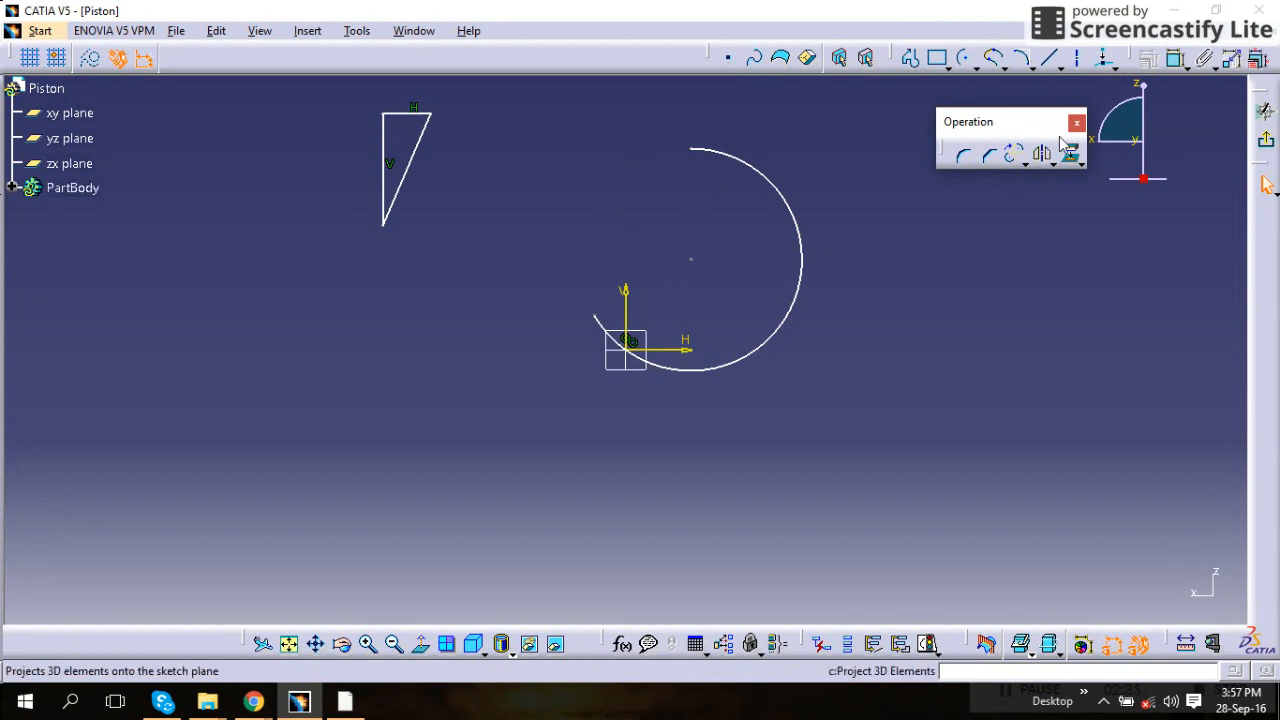
left_click(989, 155)
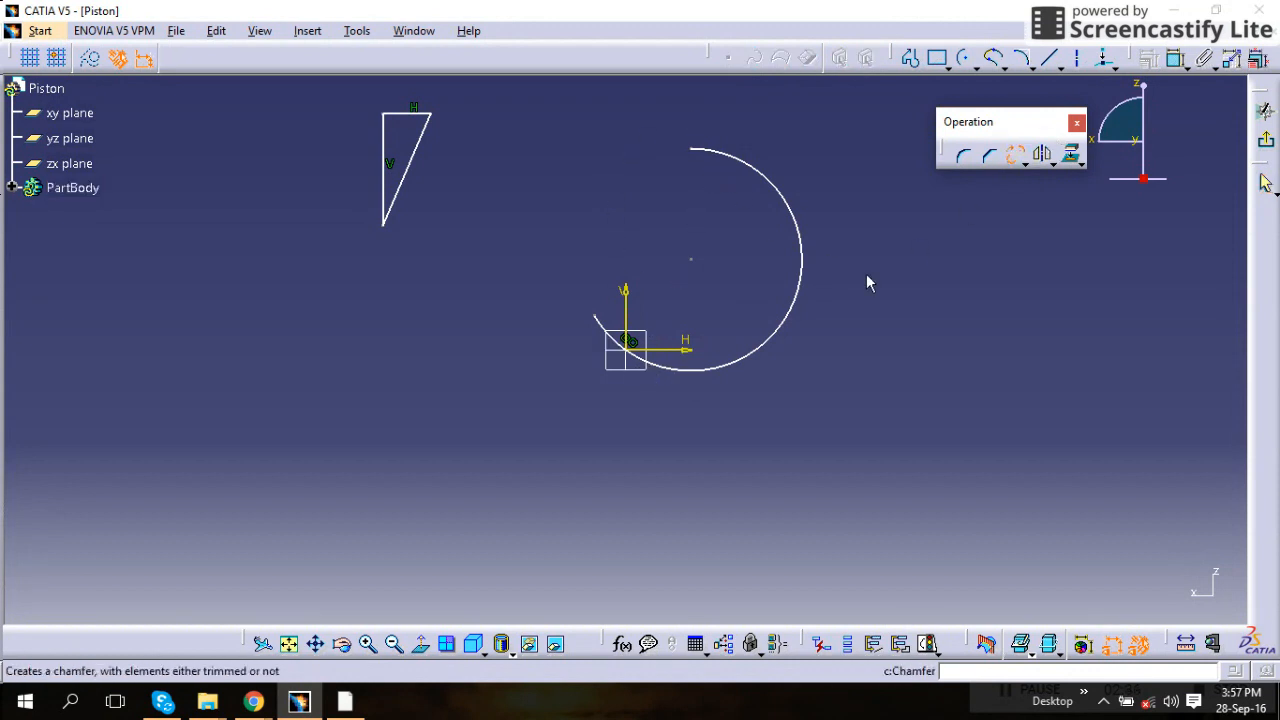
left_click(790, 328)
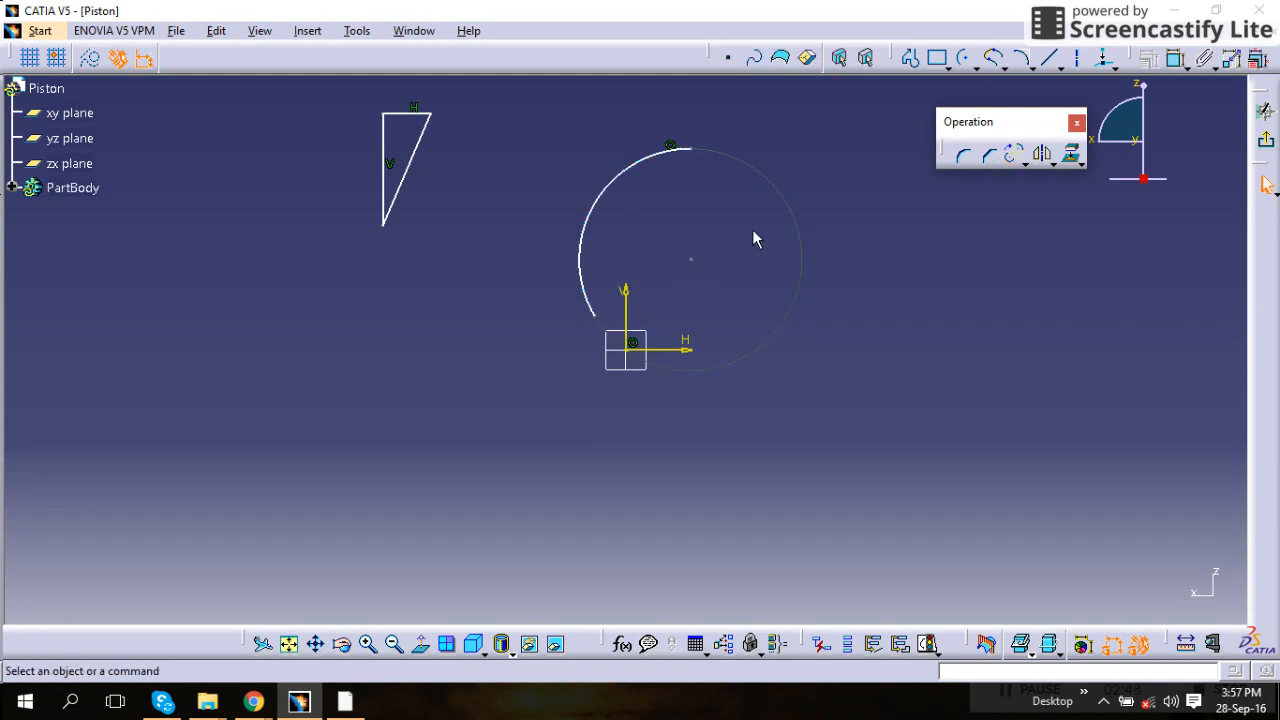
left_click(1049, 165)
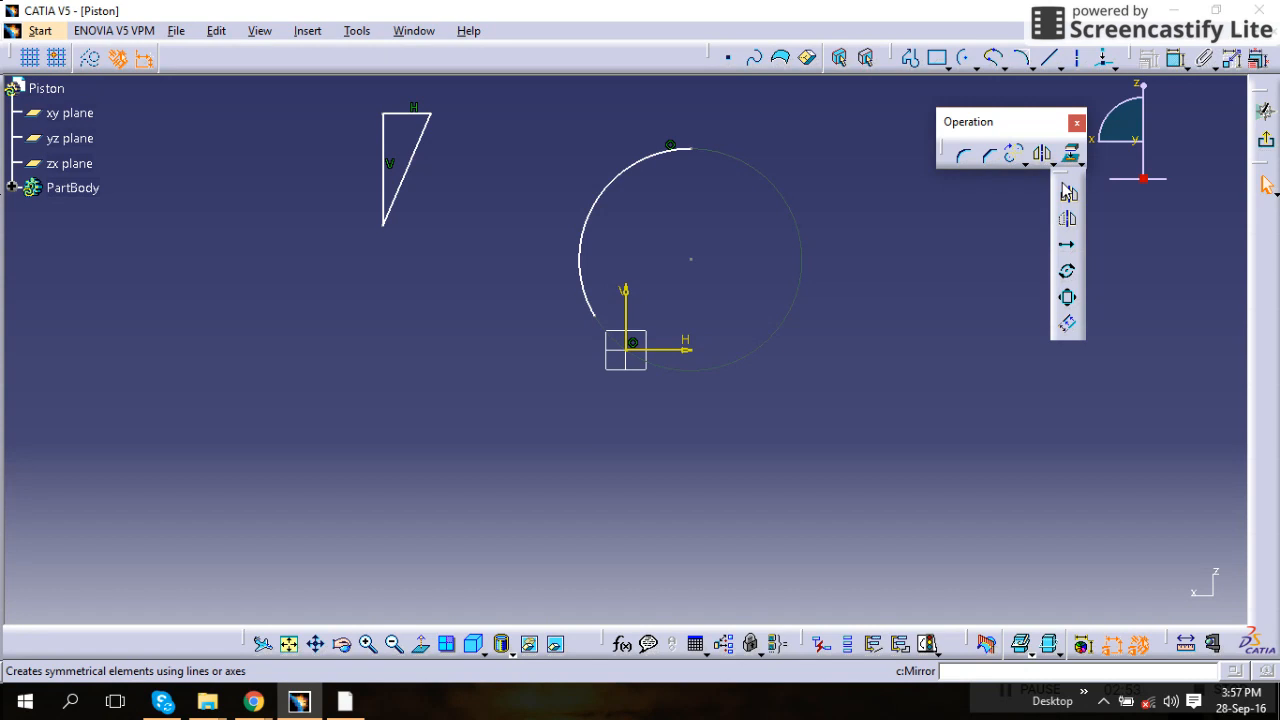
left_click(1067, 191)
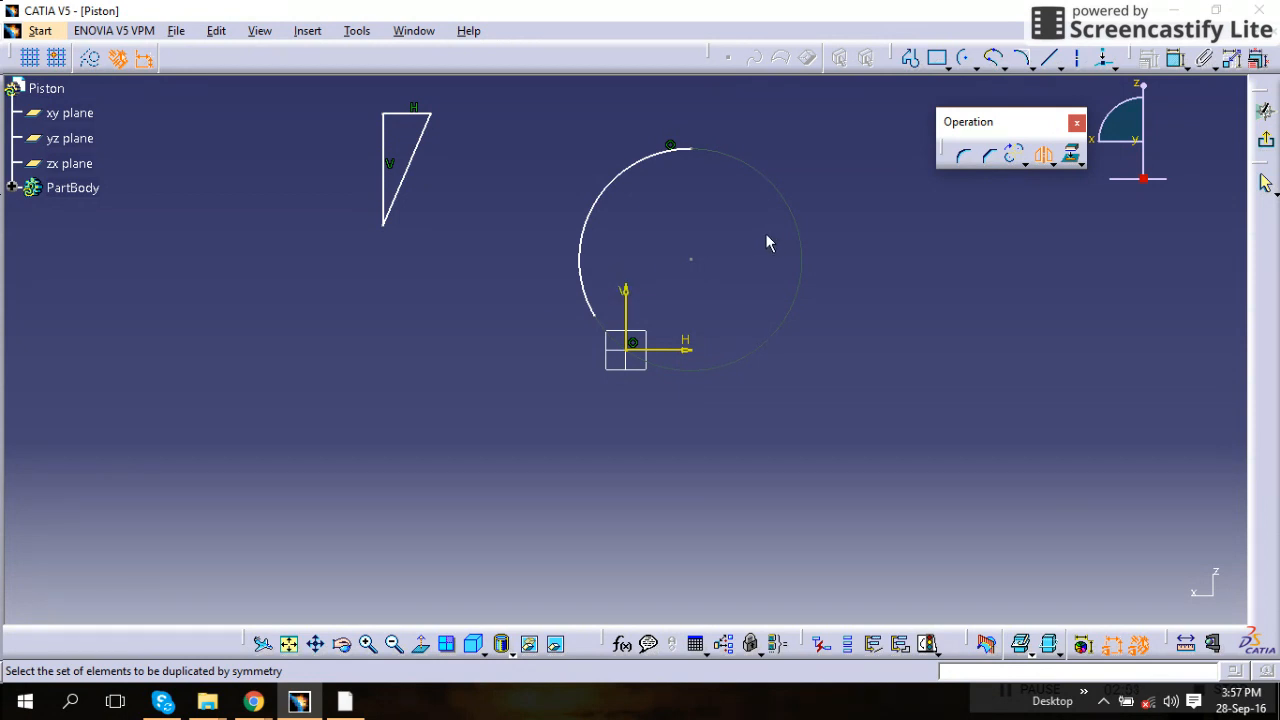
key("Escape")
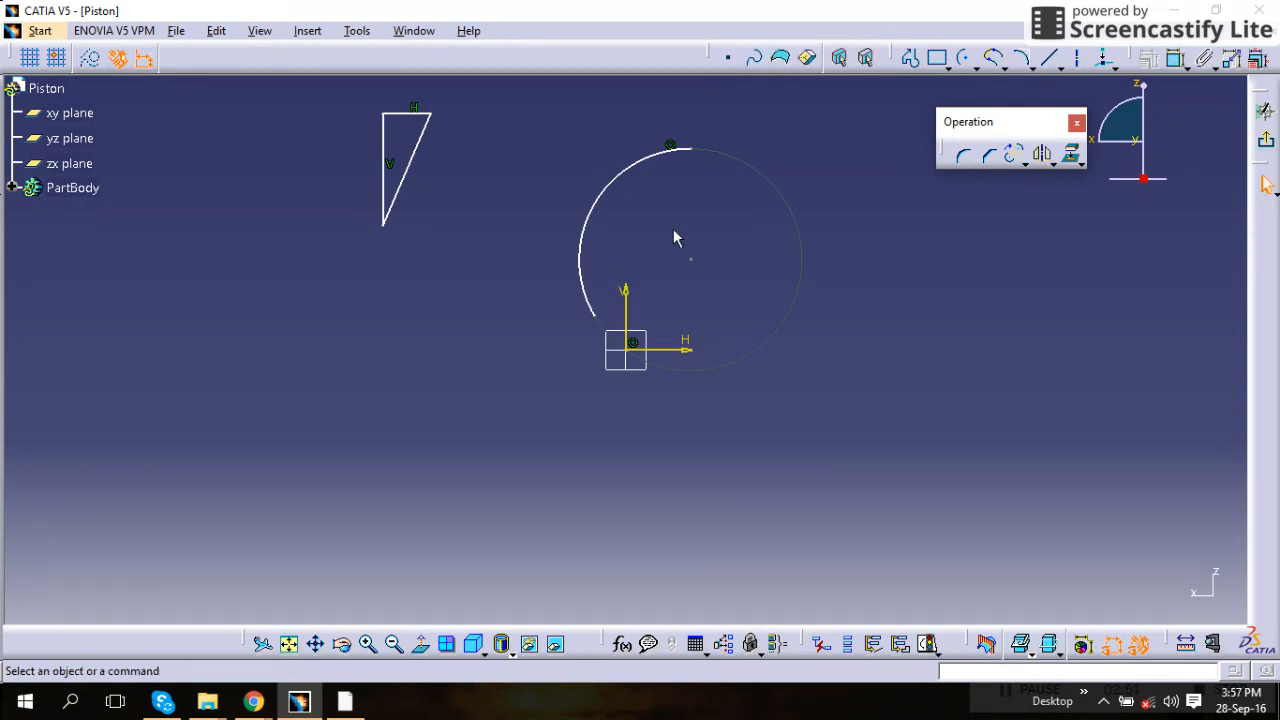
Mirror the three lines of the small triangle about the sketch's vertical axis with the Mirror tool.
left_click(412, 152)
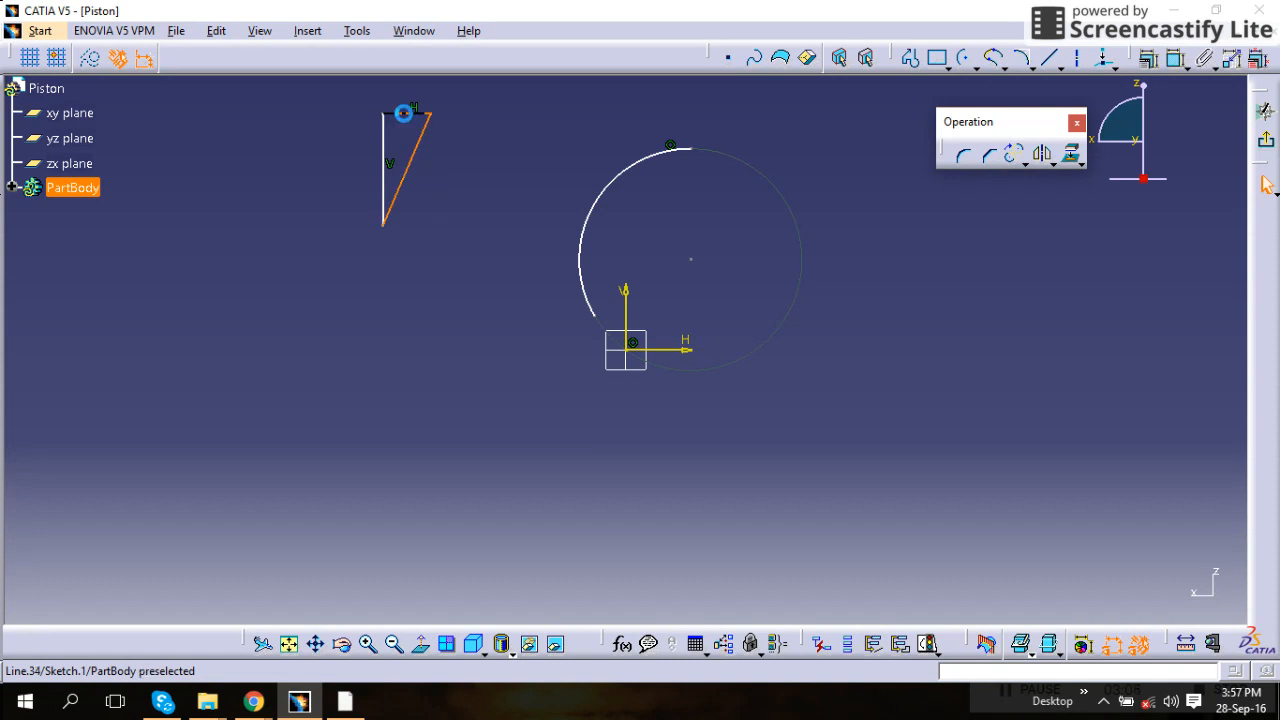
left_click(403, 113, "ctrl")
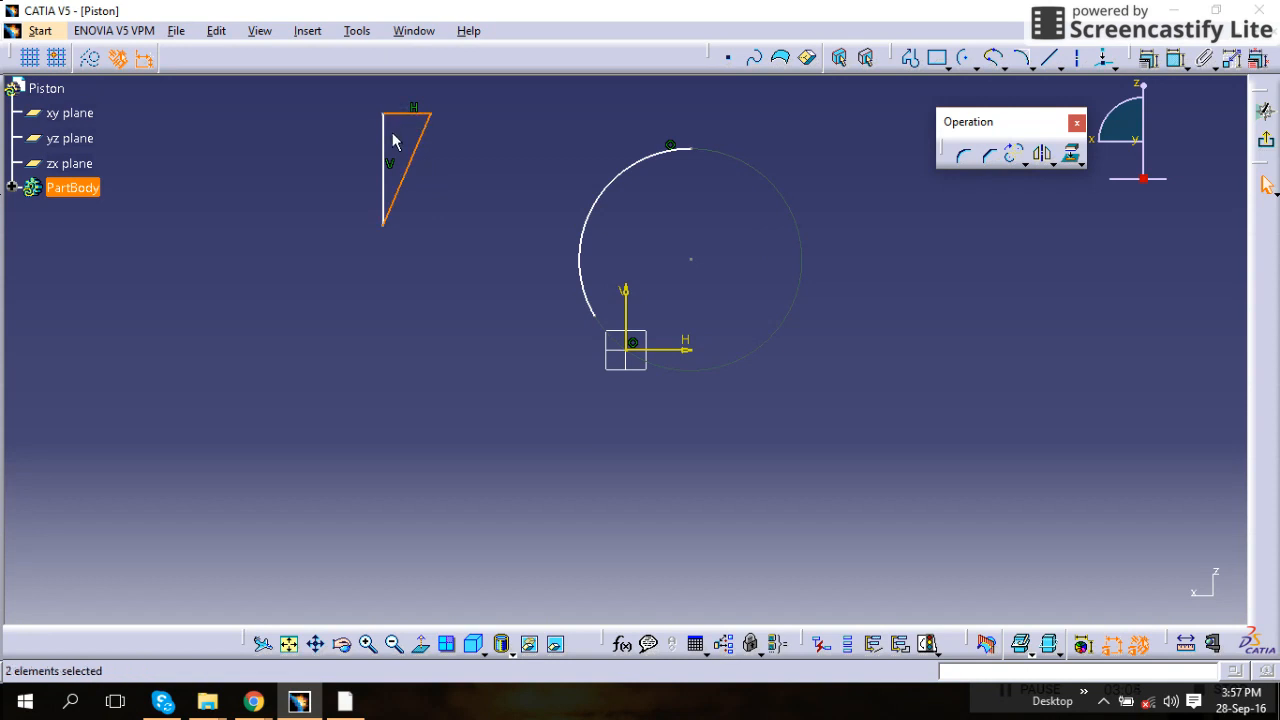
left_click(415, 188, "ctrl")
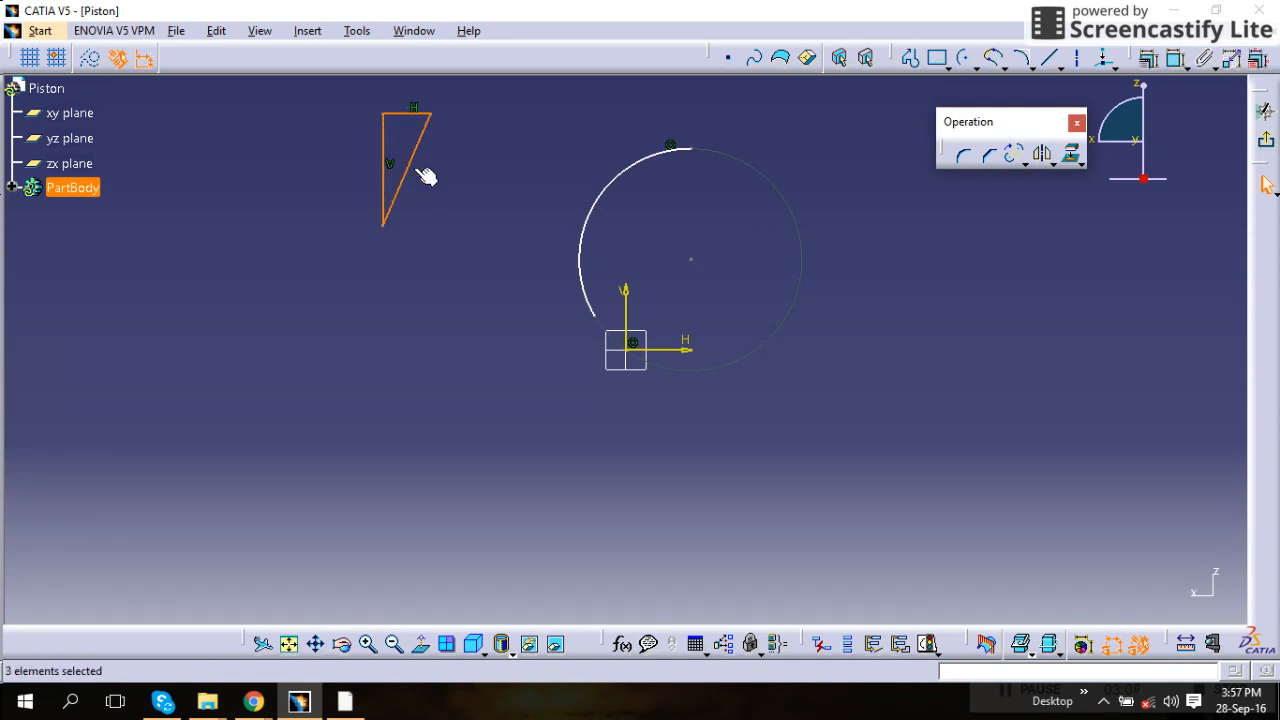
left_click(1040, 157)
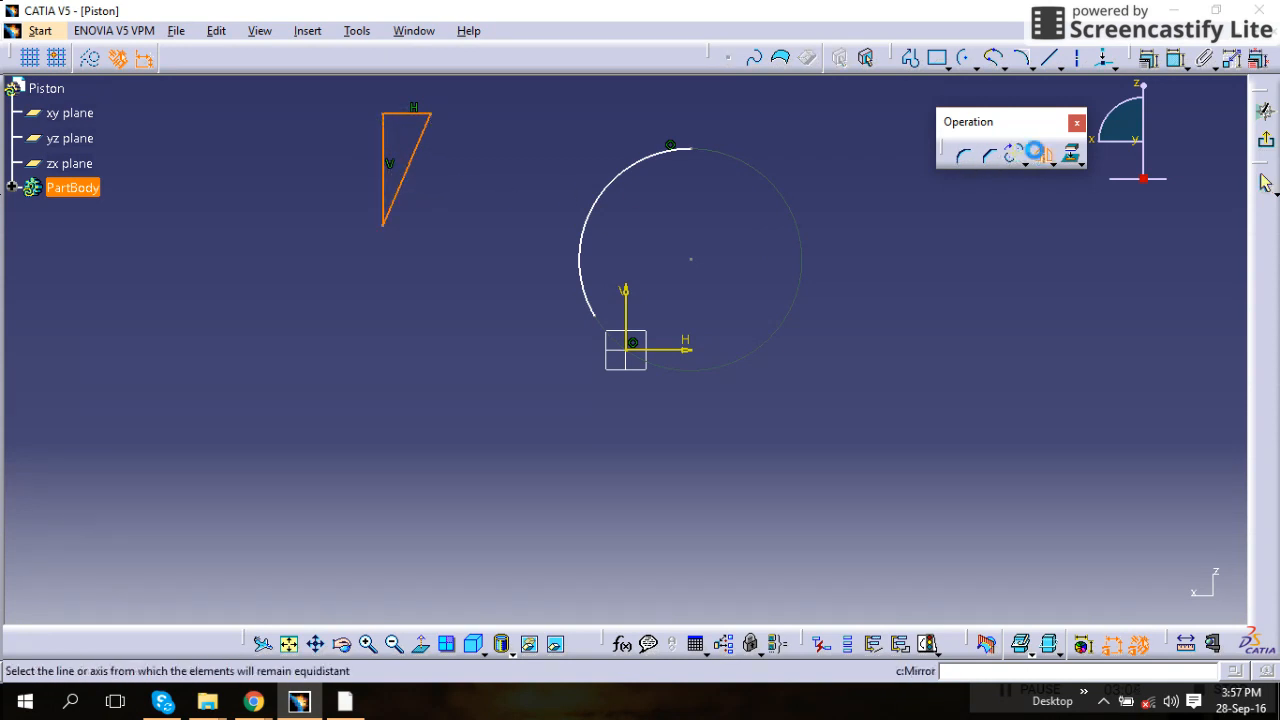
left_click(627, 300)
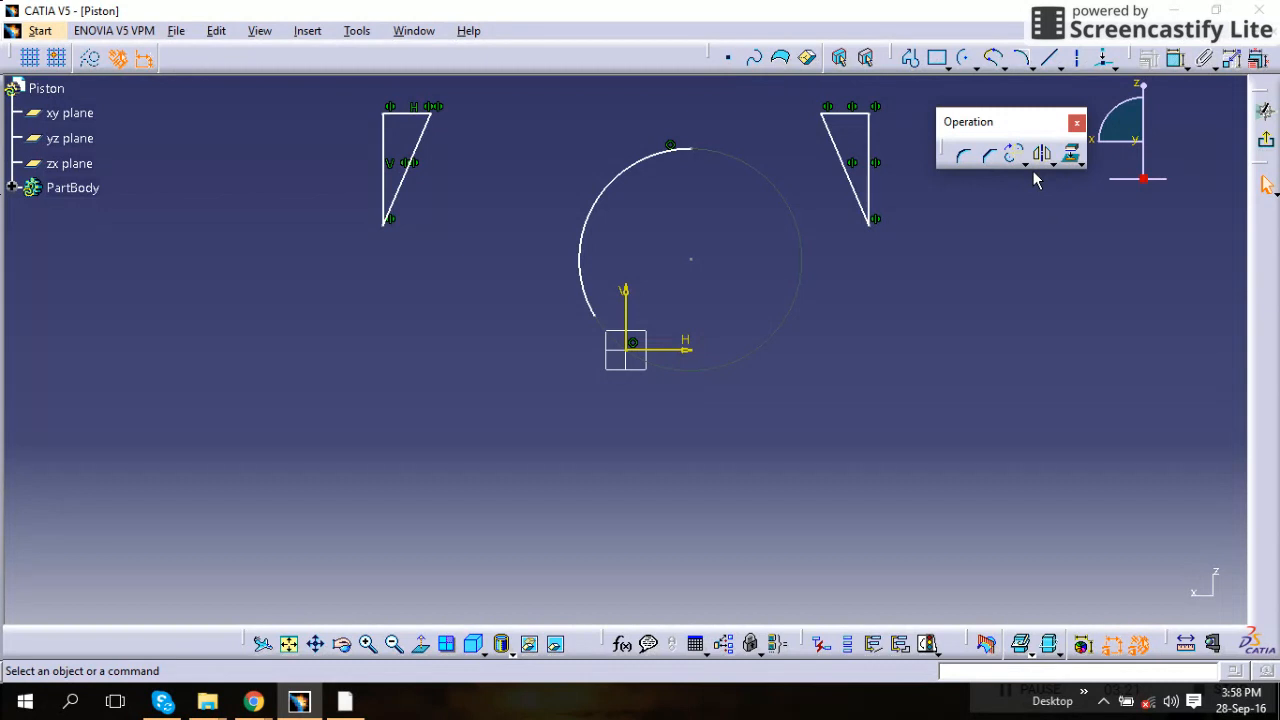
Undo the mirror and flip the triangle to the other side of the vertical axis with Symmetry, keeping no original.
key("ctrl+z")
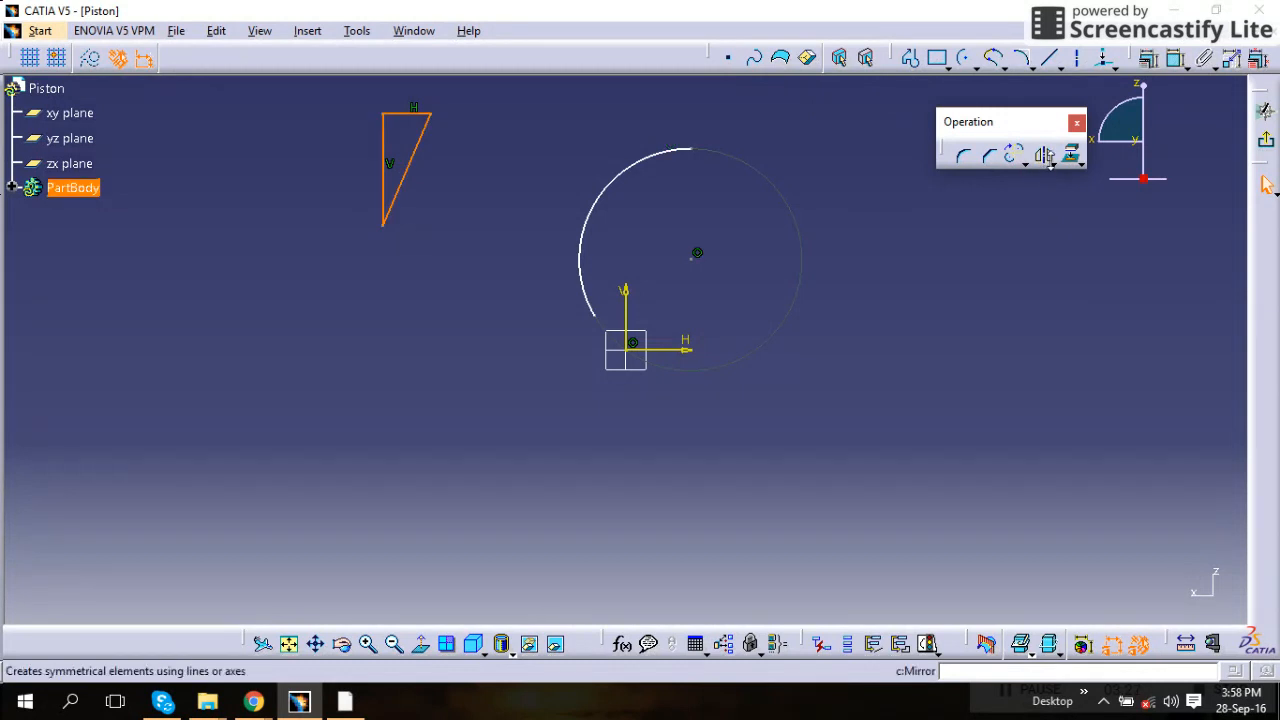
left_click(1046, 170)
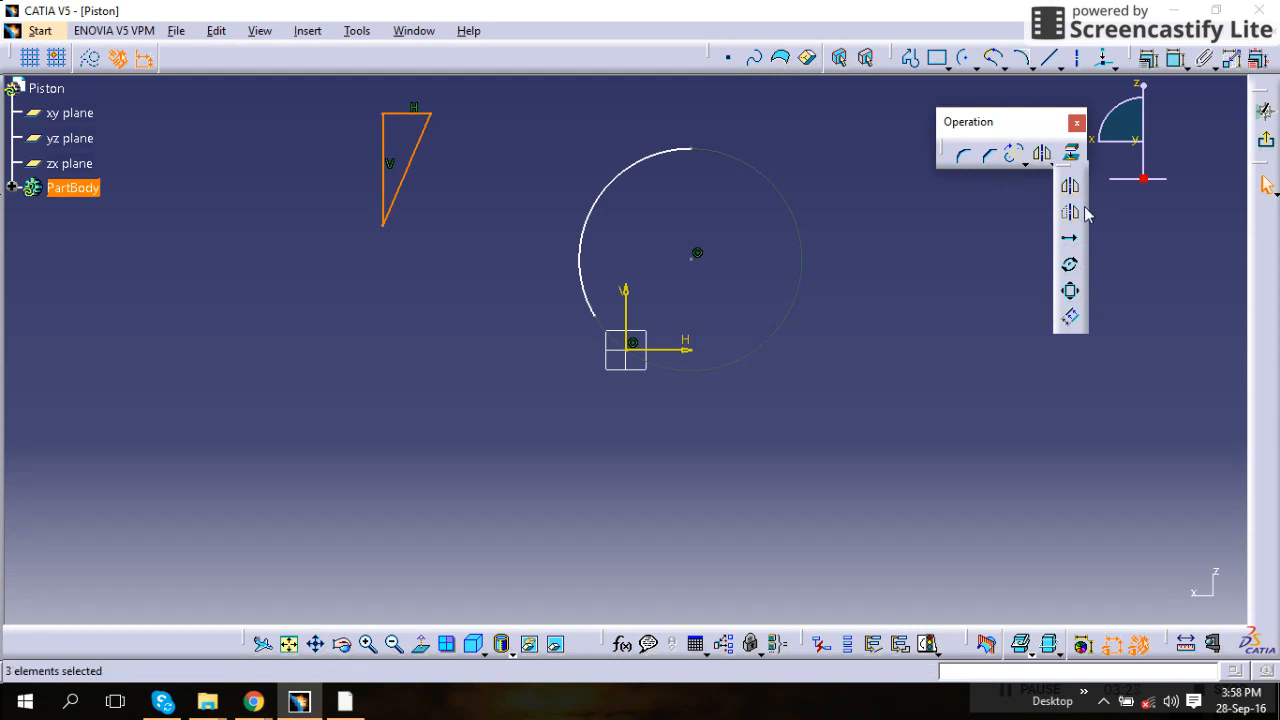
left_click(624, 294)
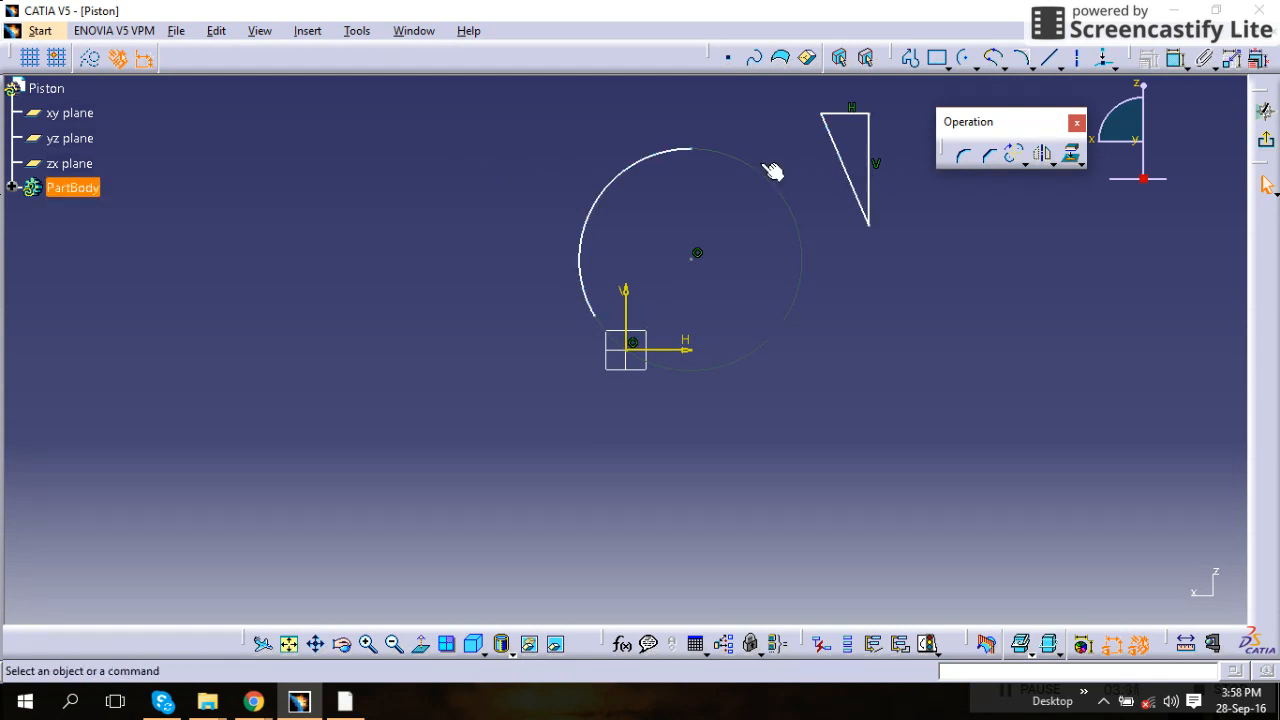
Translate the triangle's three lines in Duplicate mode with 5 instances, starting from its upper right corner.
left_click(1050, 165)
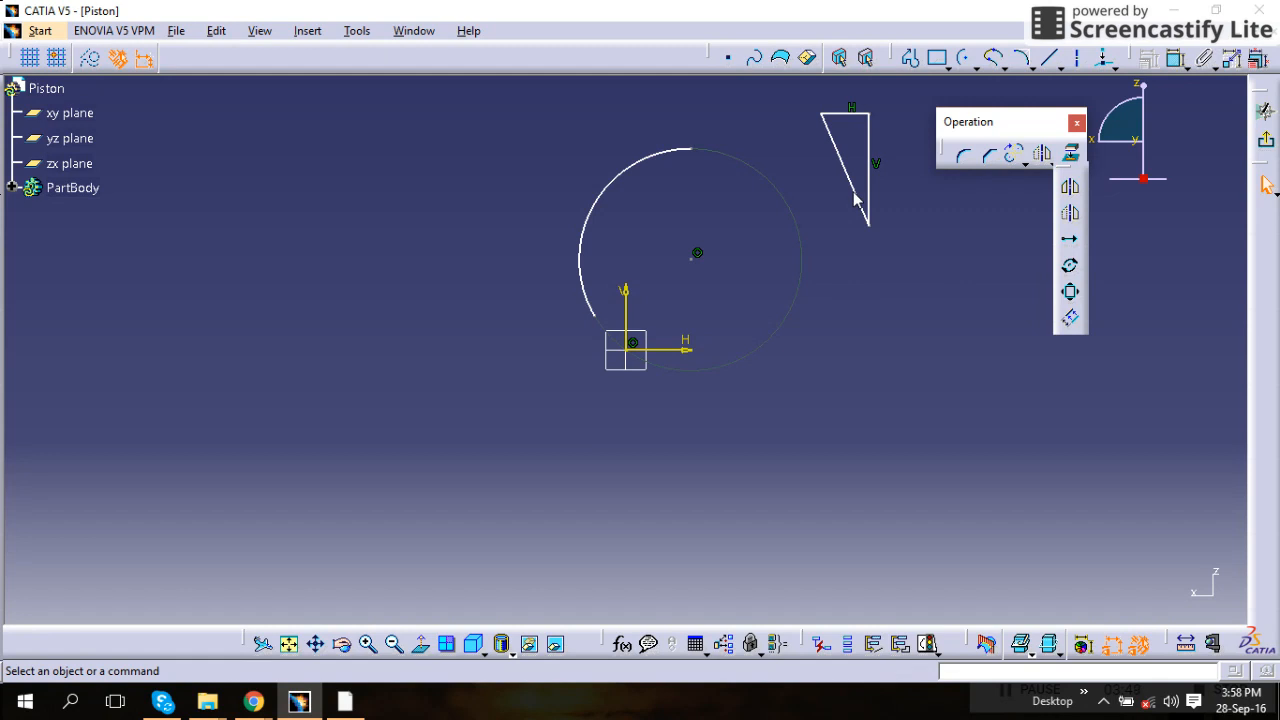
left_click(858, 200)
left_click(869, 180, "ctrl")
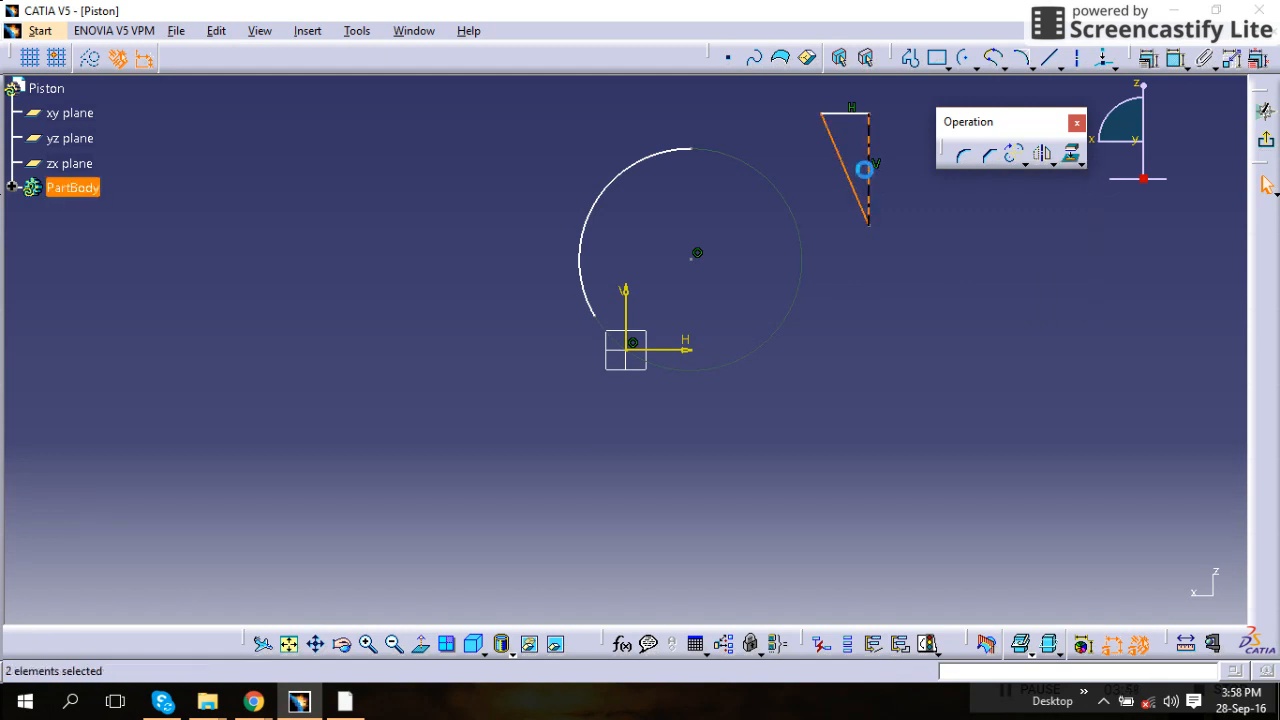
left_click(823, 114, "ctrl")
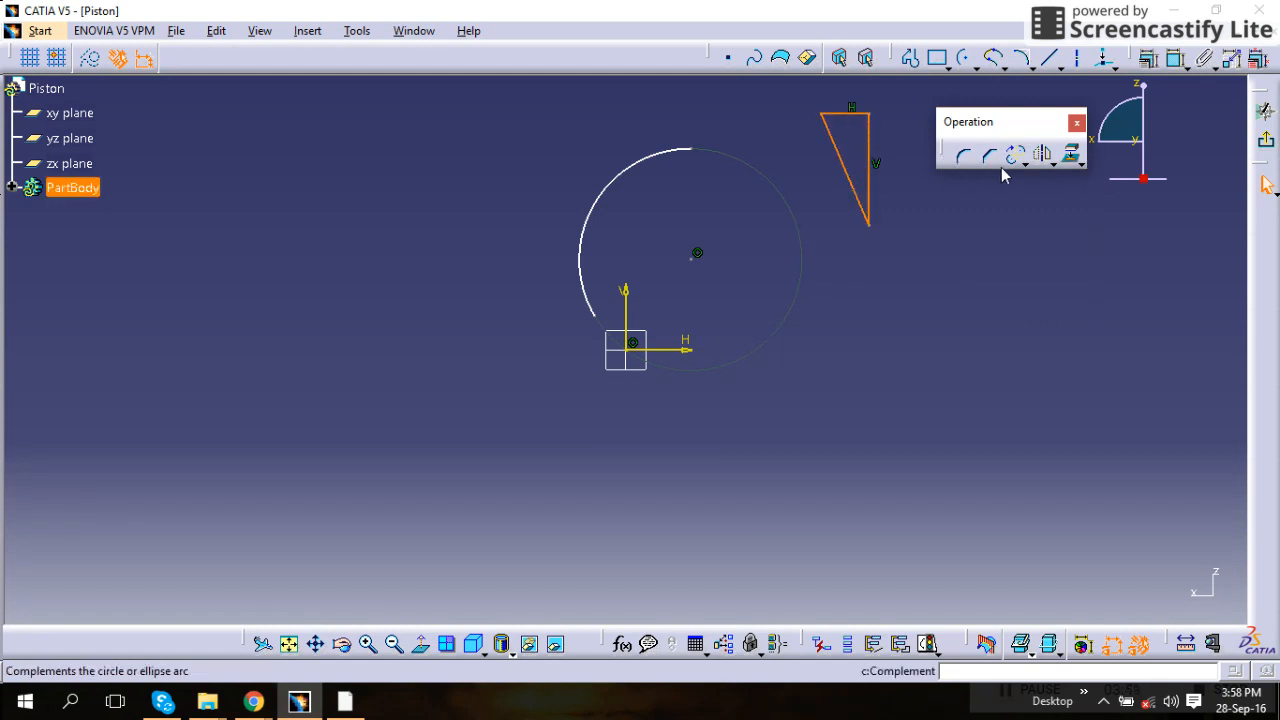
left_click(1076, 158)
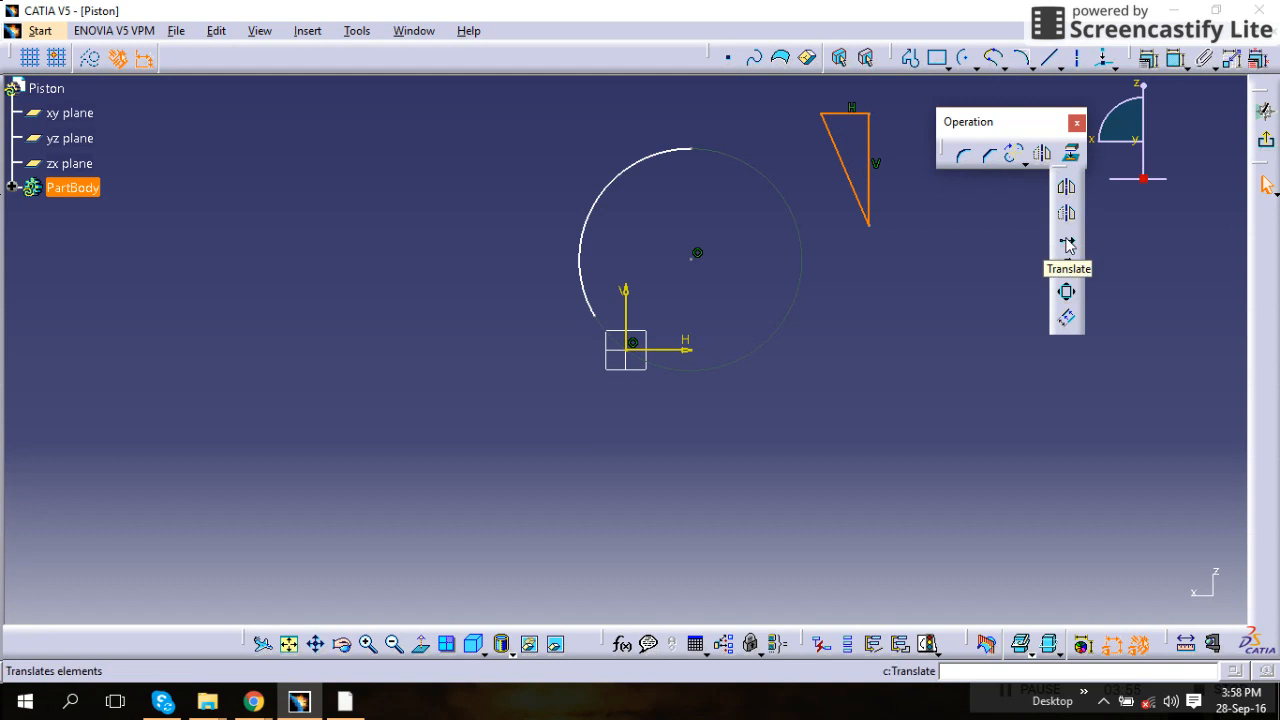
left_click(1067, 247)
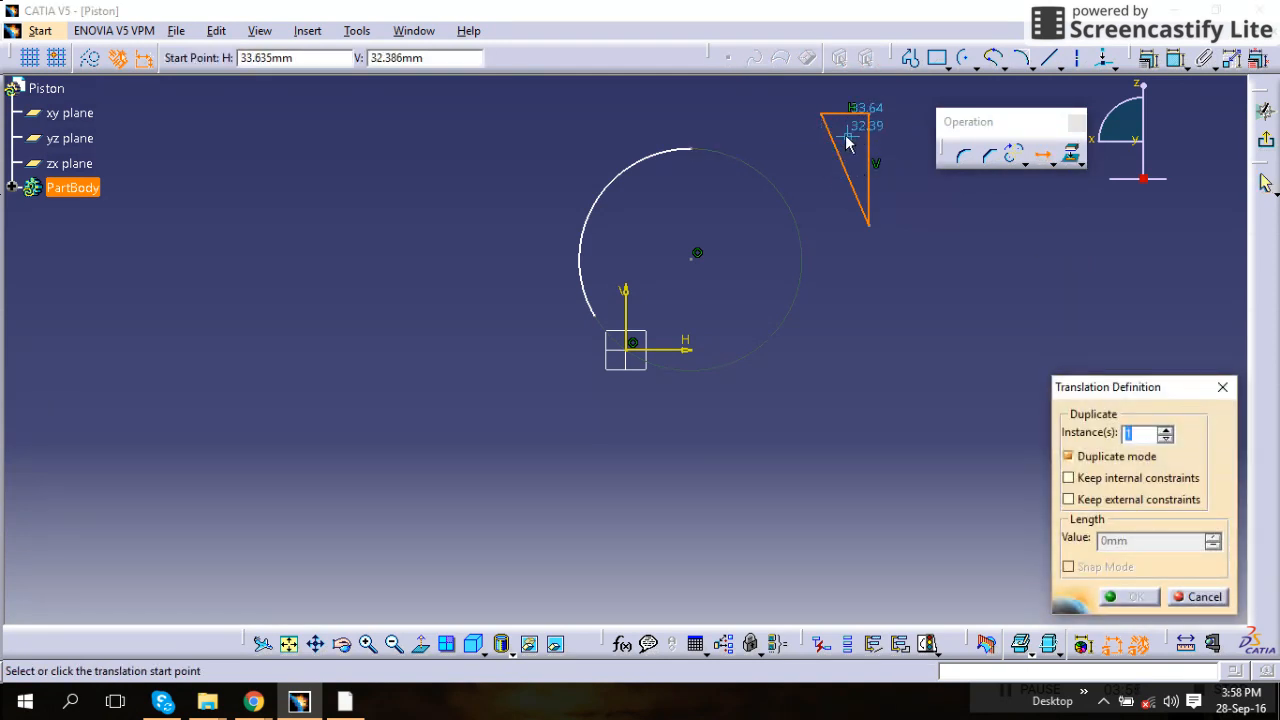
left_click(869, 114)
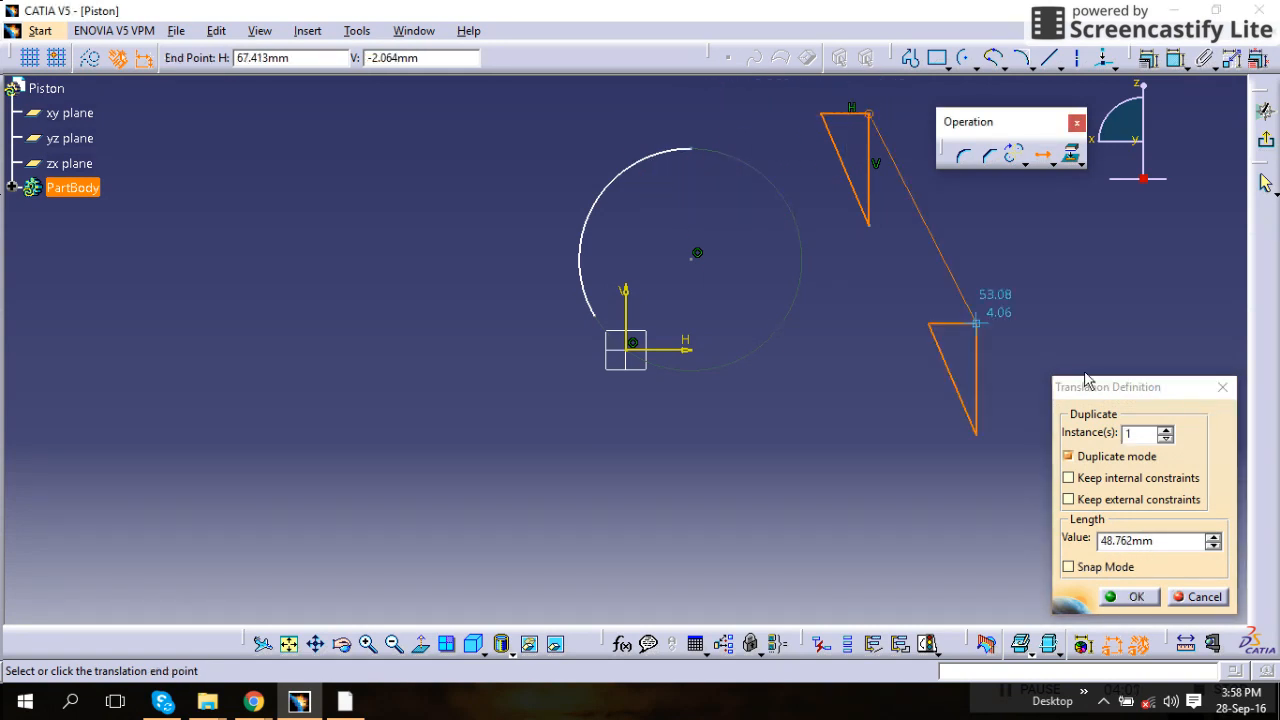
left_click(1165, 430)
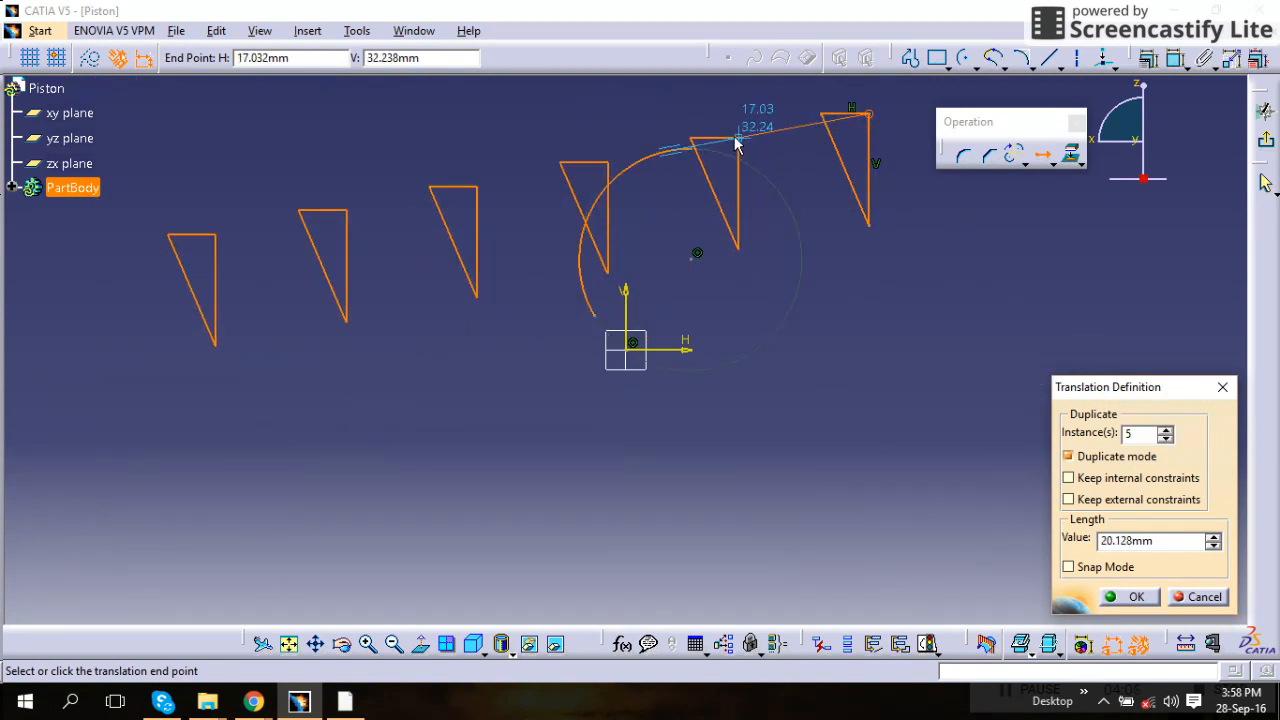
Toggle Duplicate mode off and on, set the translation length to 15 mm, and place the copies horizontally toward the left.
left_click_drag(1162, 539, 1085, 545)
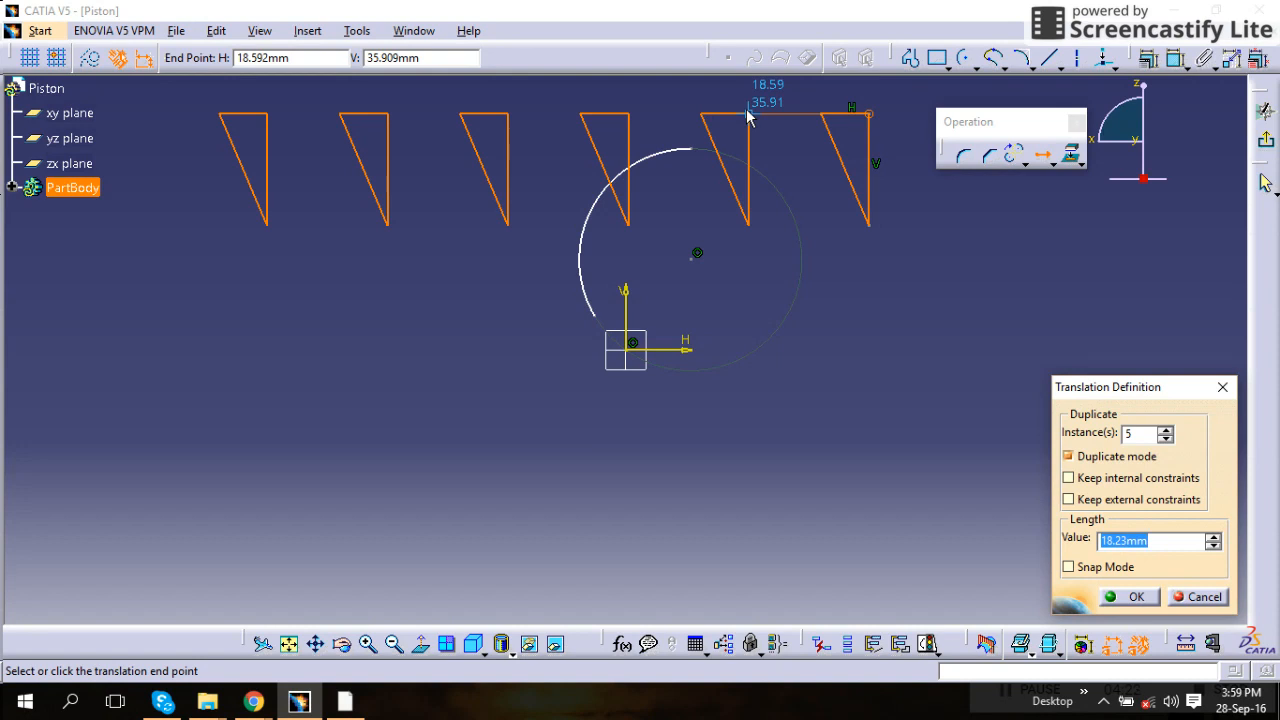
left_click(1068, 457)
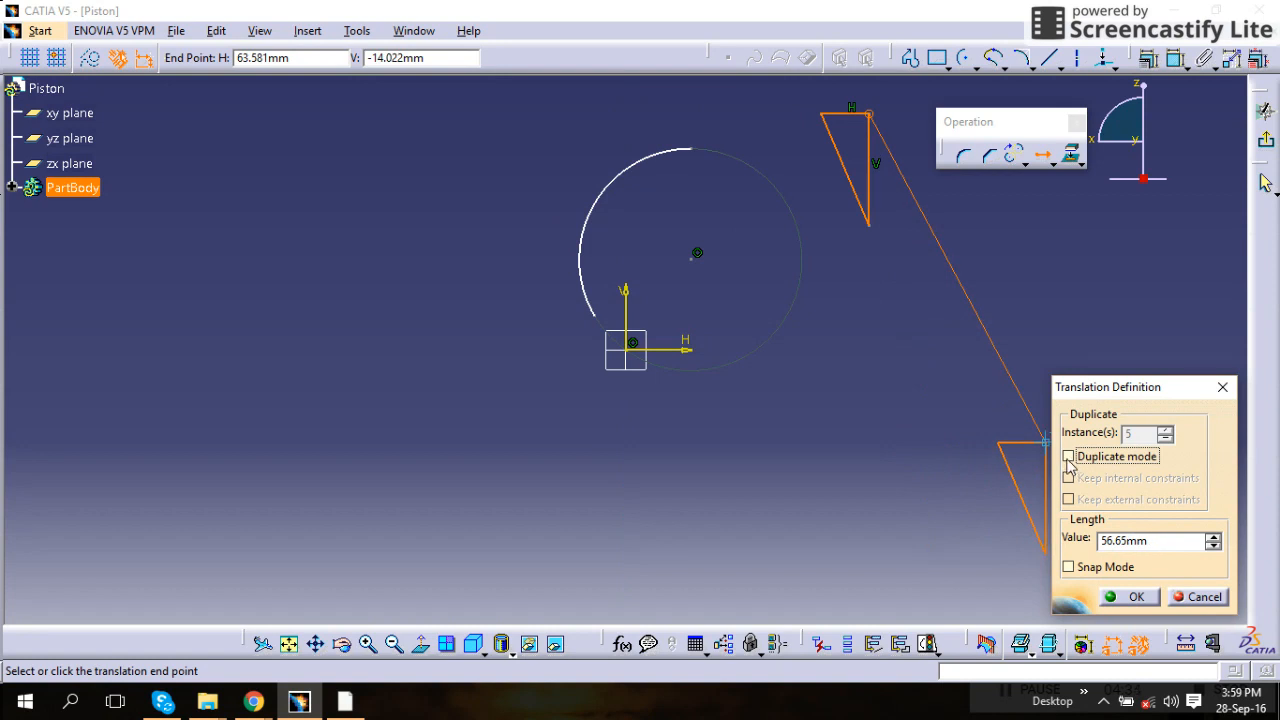
left_click(1068, 457)
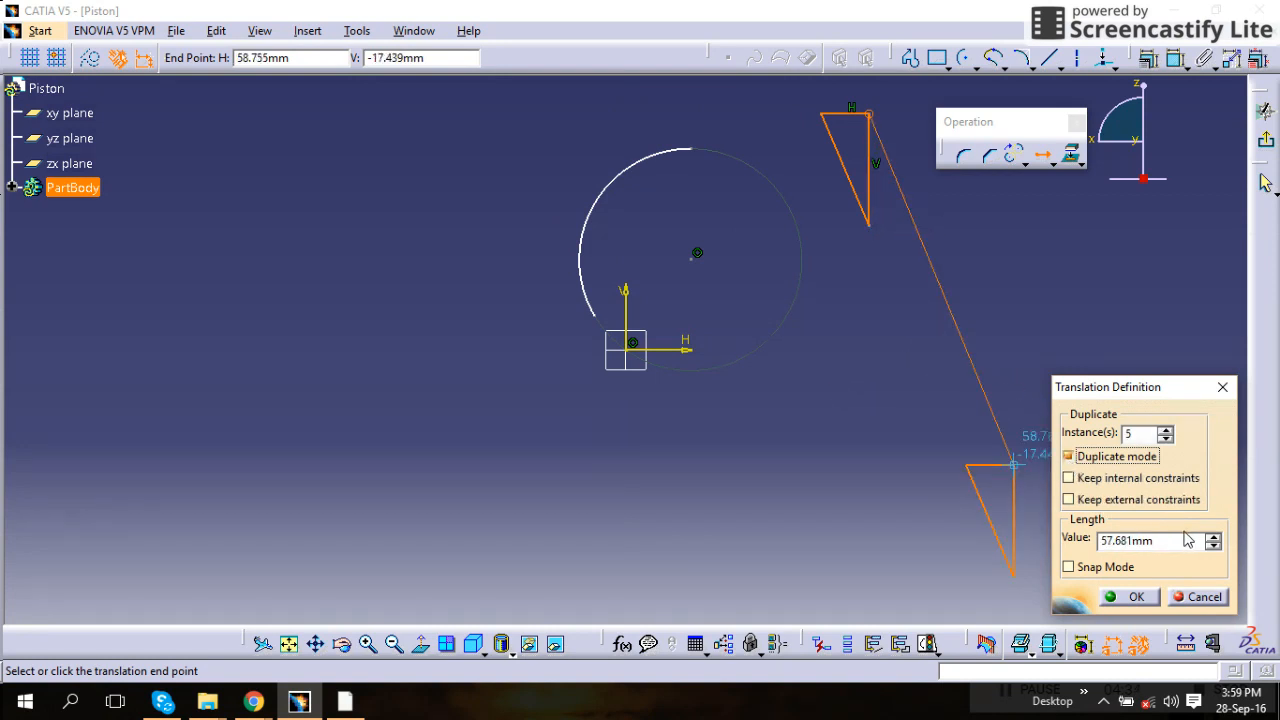
left_click_drag(1180, 537, 1052, 538)
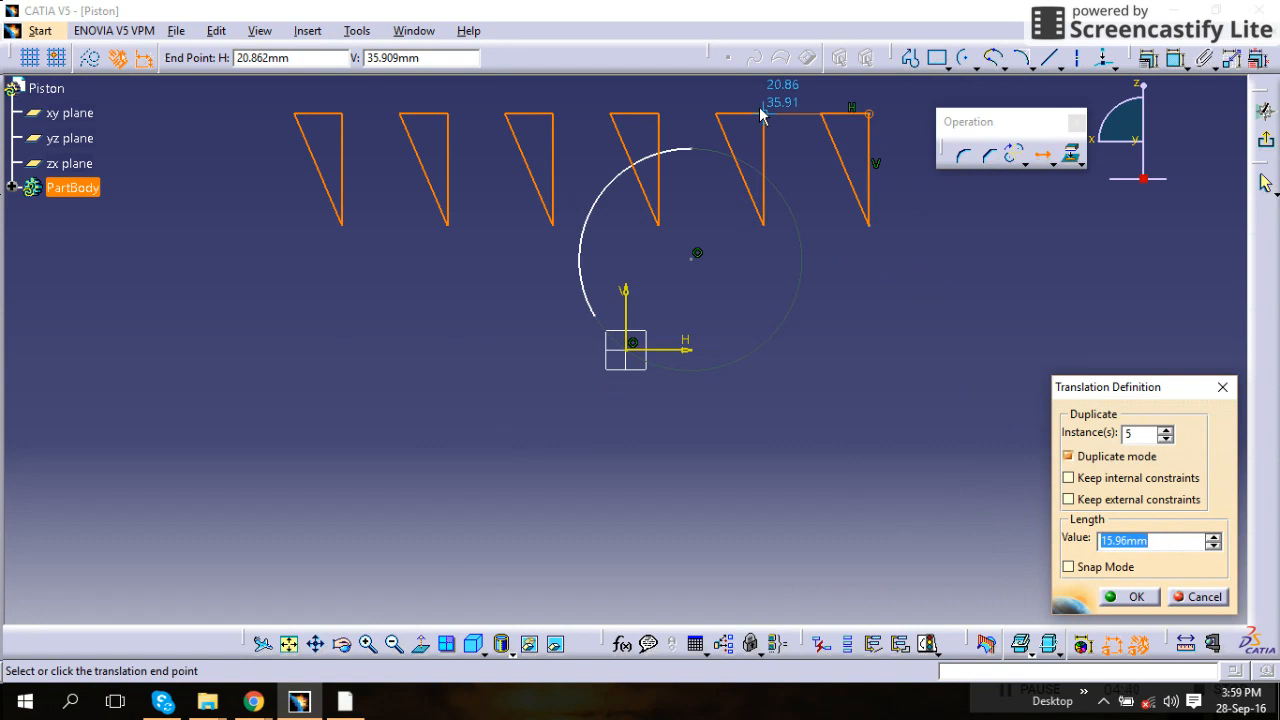
type("15")
key("Return")
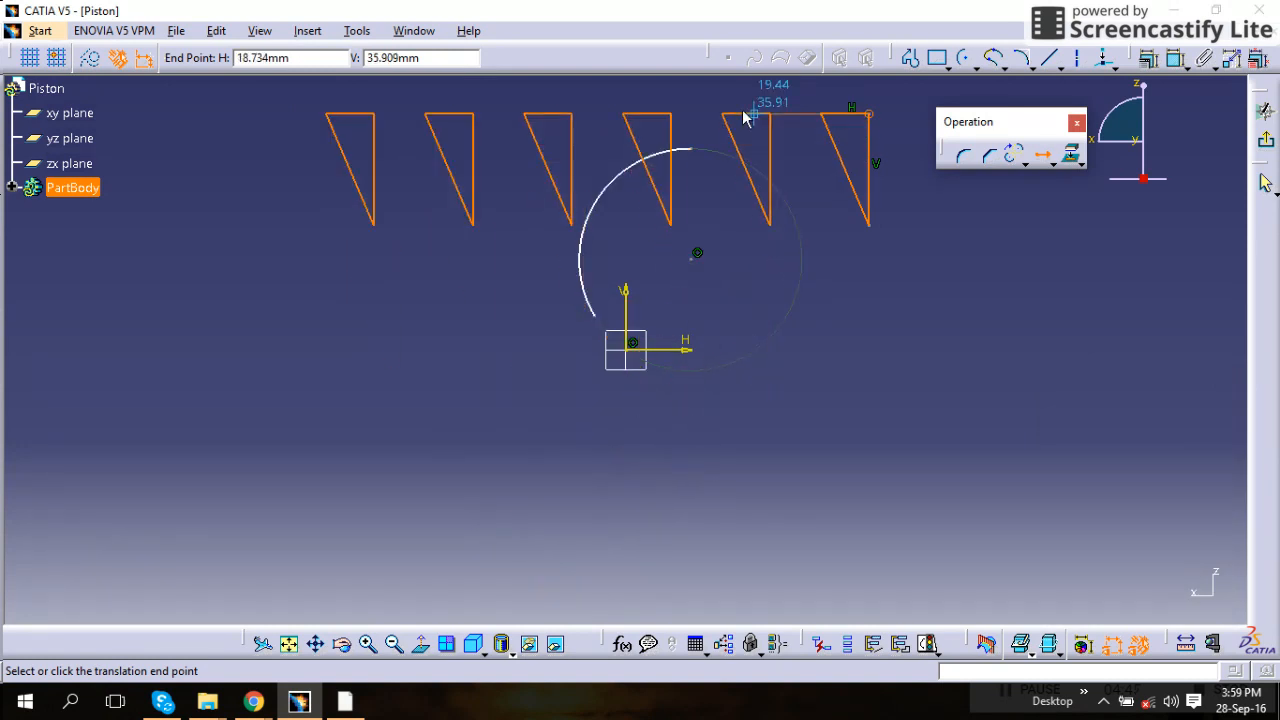
left_click(740, 116)
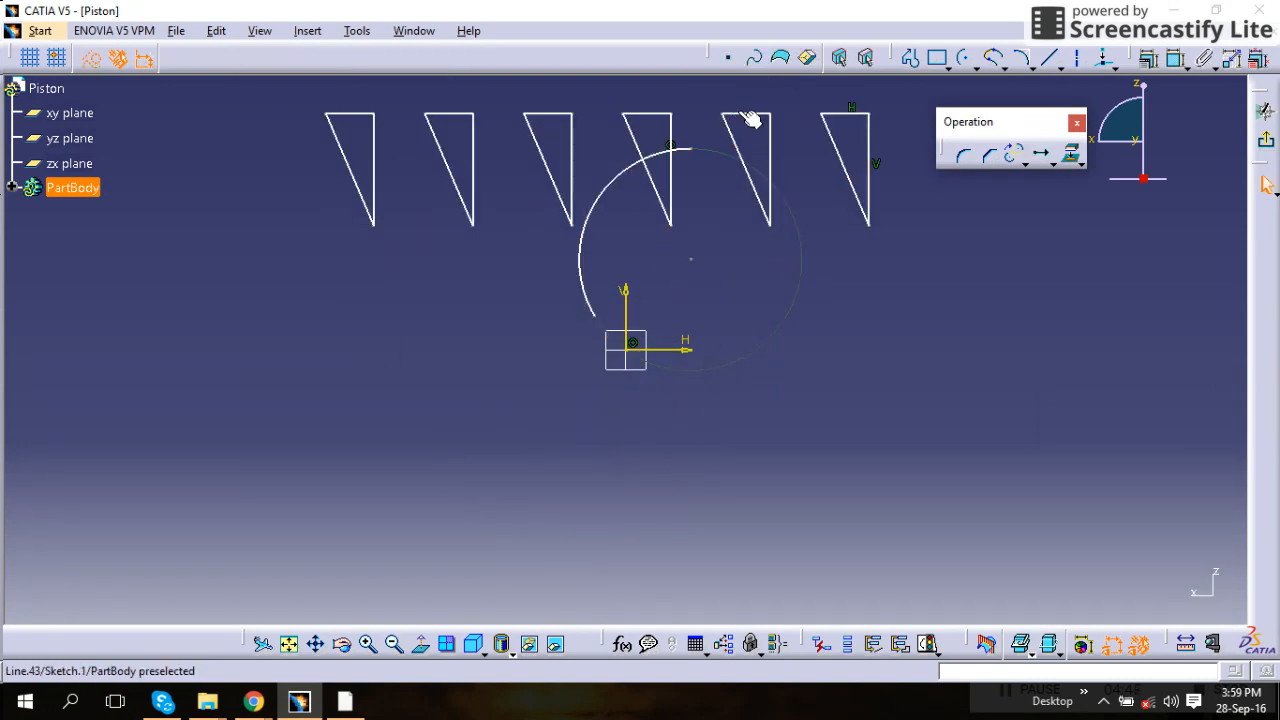
left_click(823, 271)
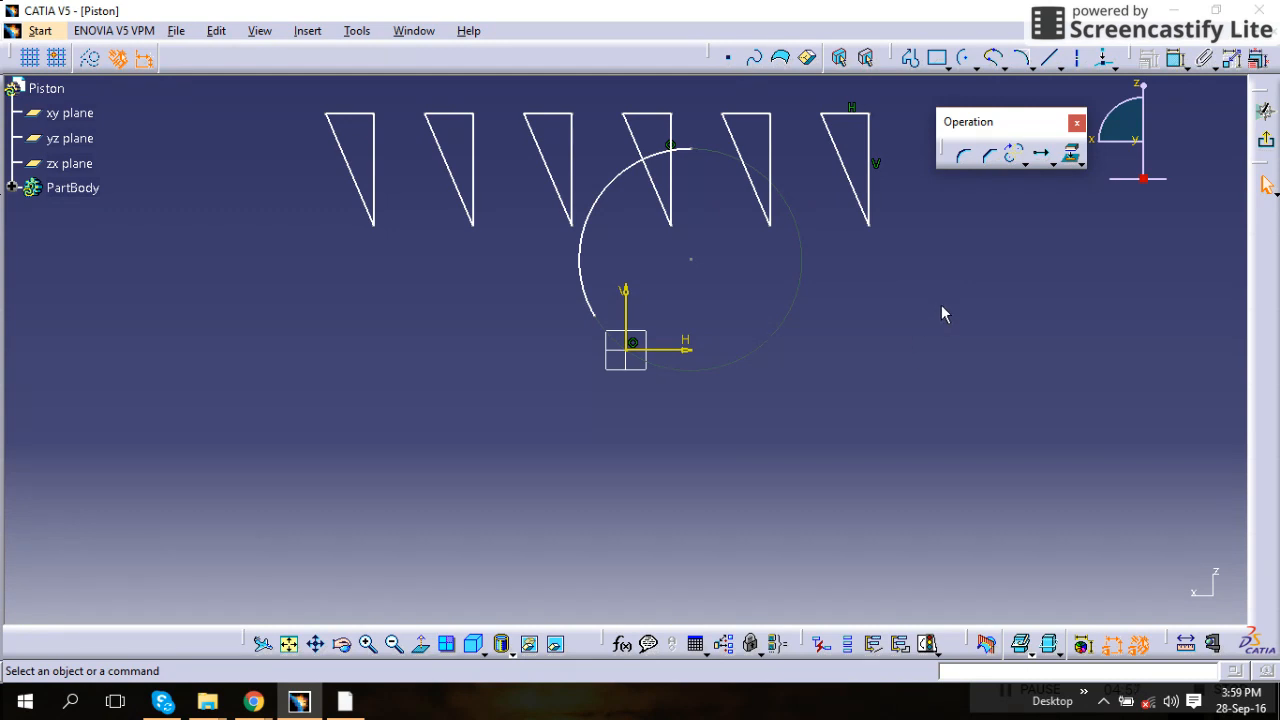
left_click(1050, 167)
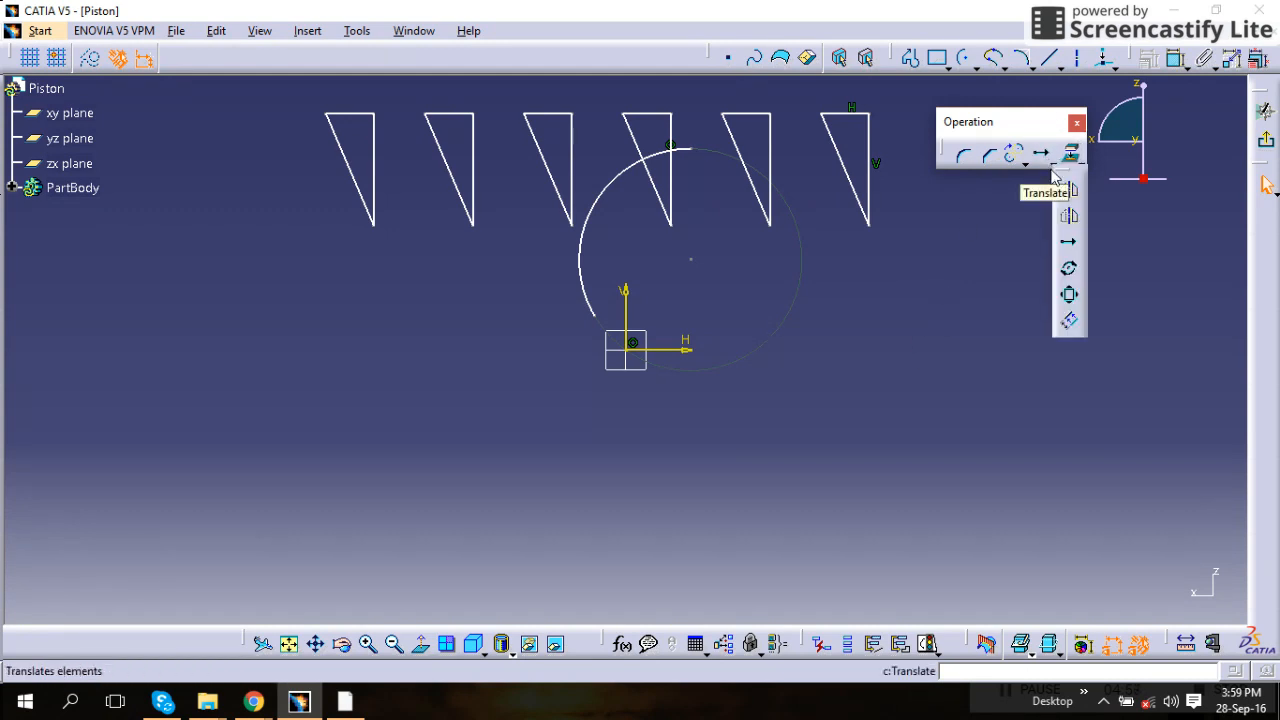
left_click(1070, 270)
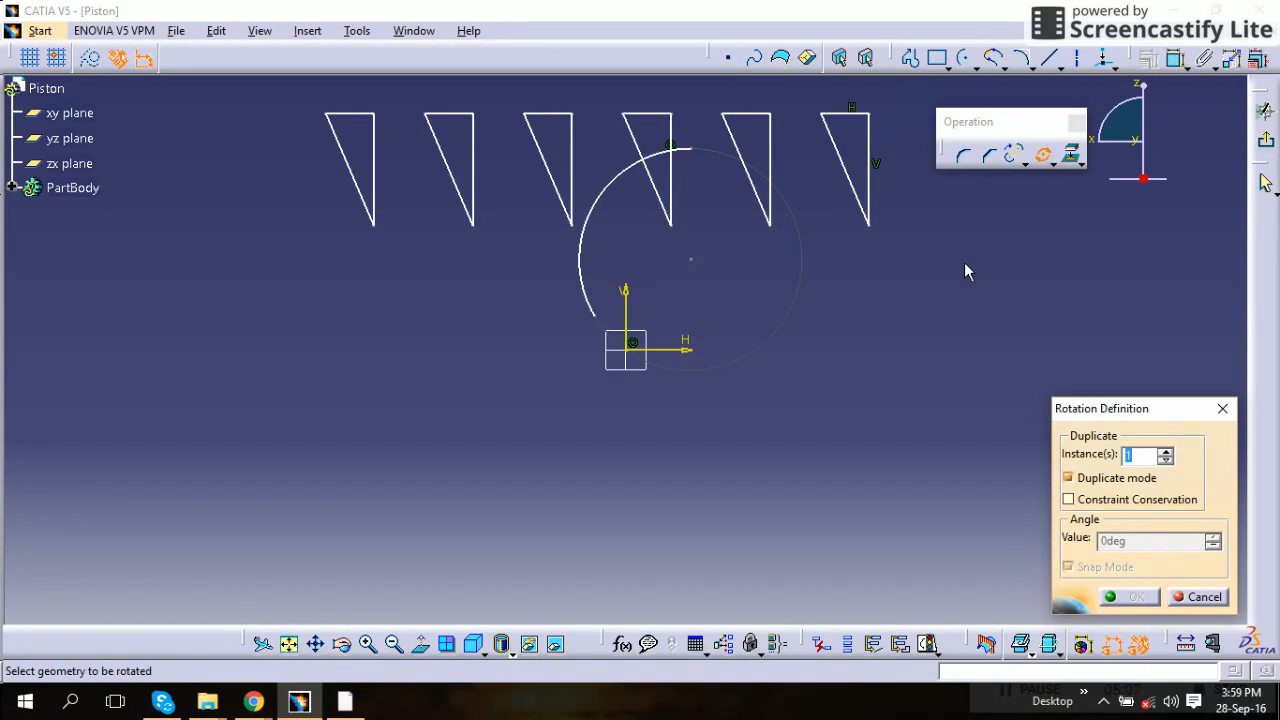
left_click(678, 187)
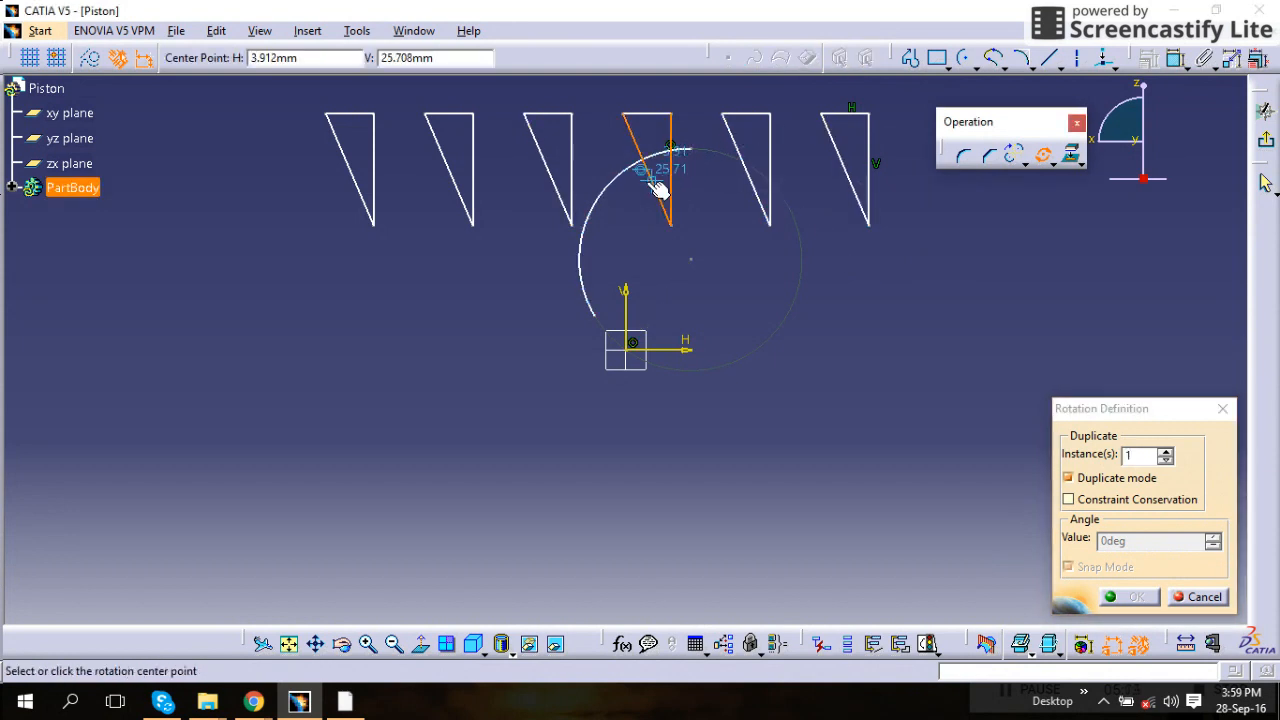
left_click(660, 190)
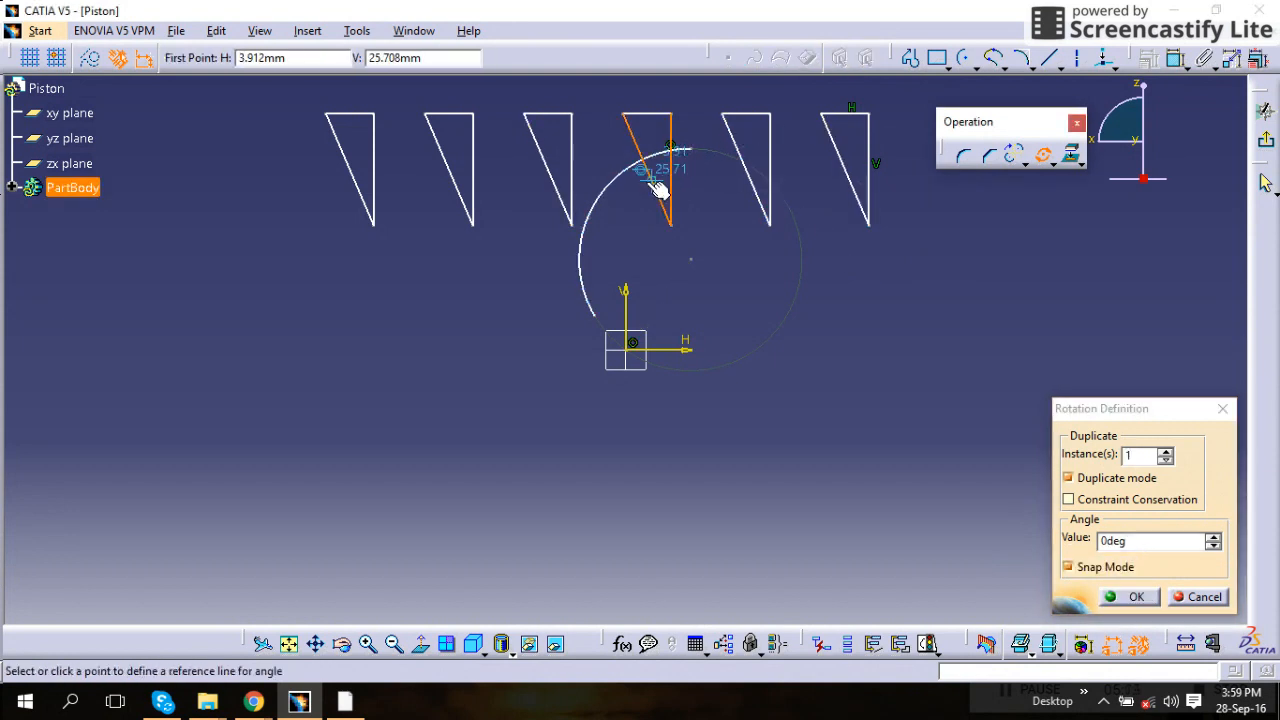
left_click(648, 117)
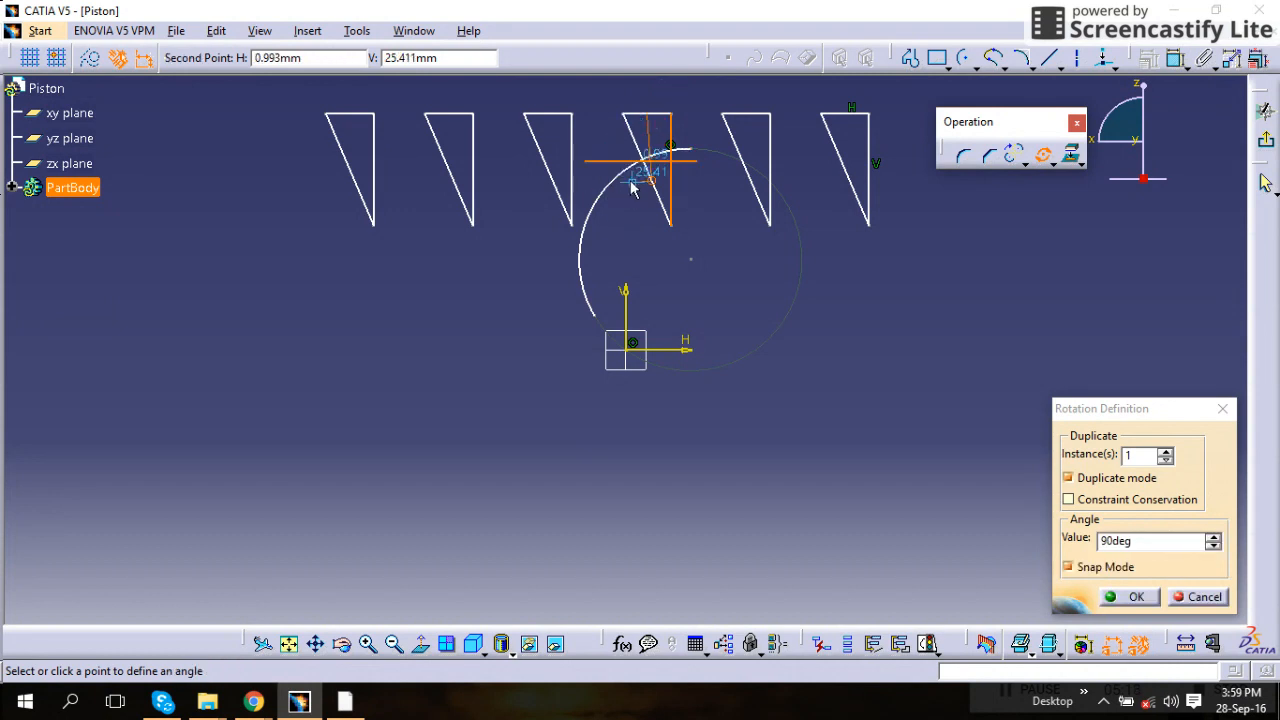
key("ctrl+z")
key("ctrl+z")
key("ctrl+z")
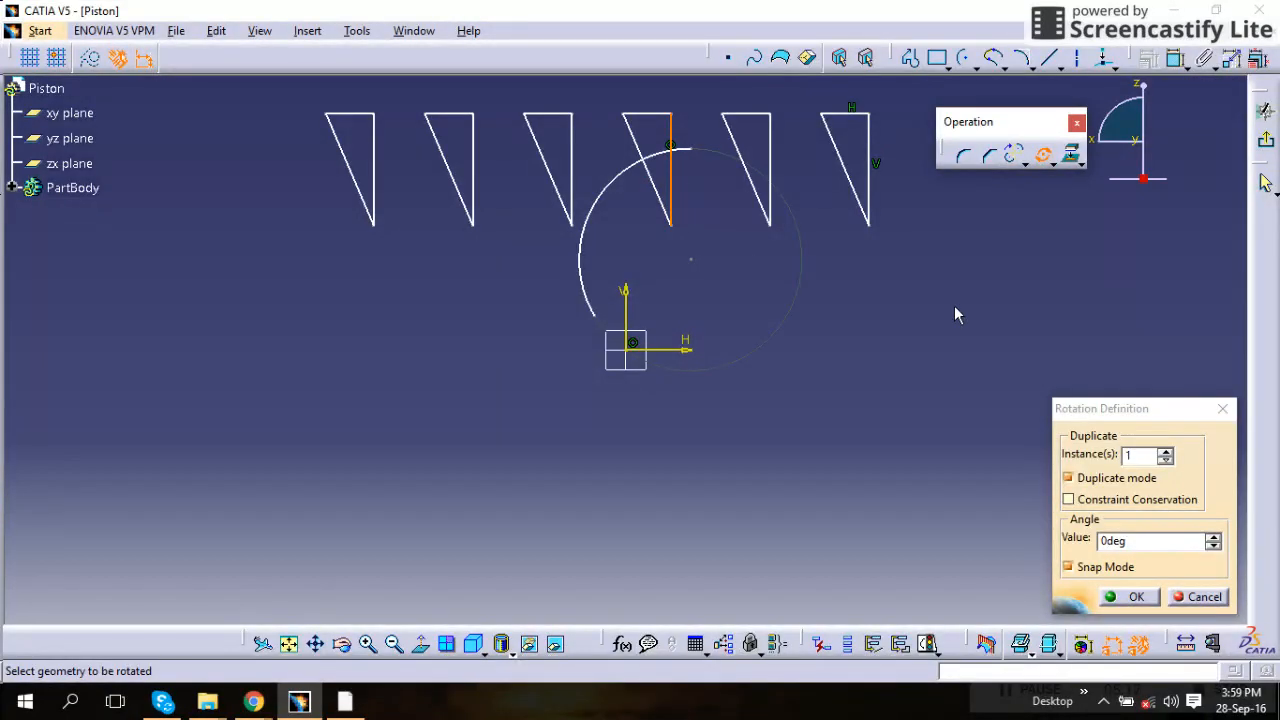
left_click(1222, 408)
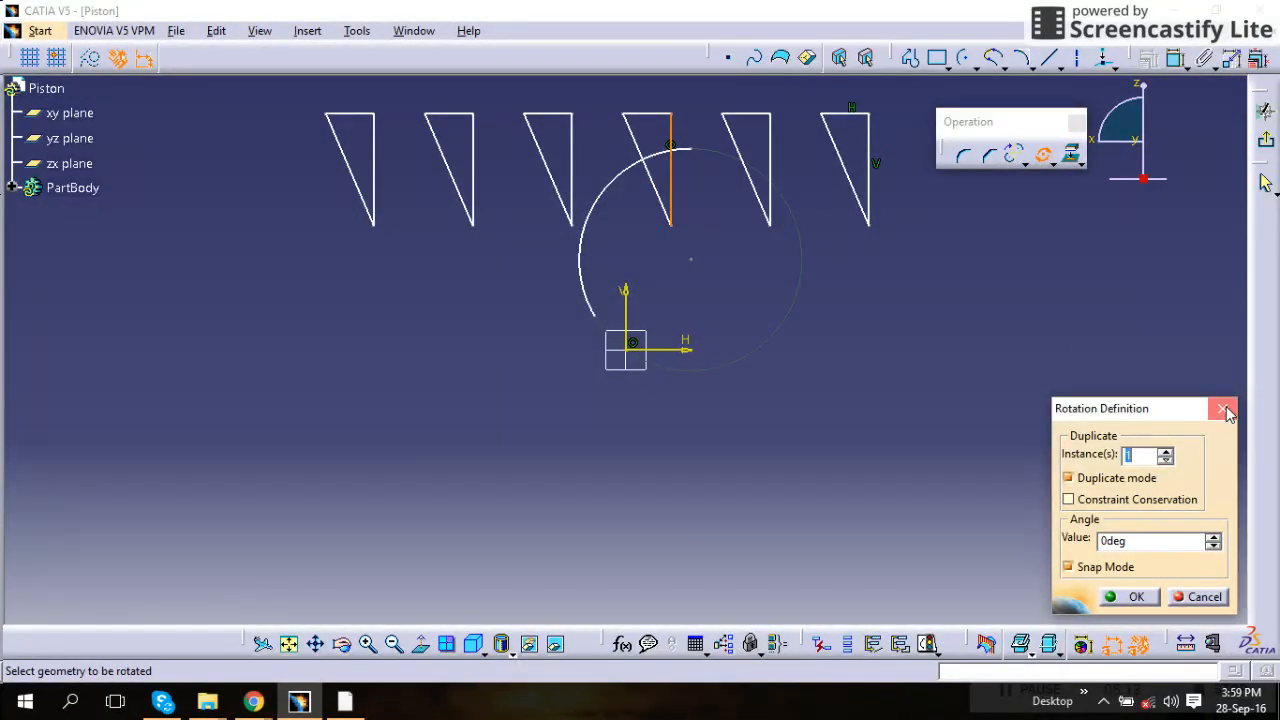
Rotate the triangle crossing the arc in Duplicate mode with 5 instances about a point on the horizontal axis, at an angle of 360/6.
left_click(671, 183)
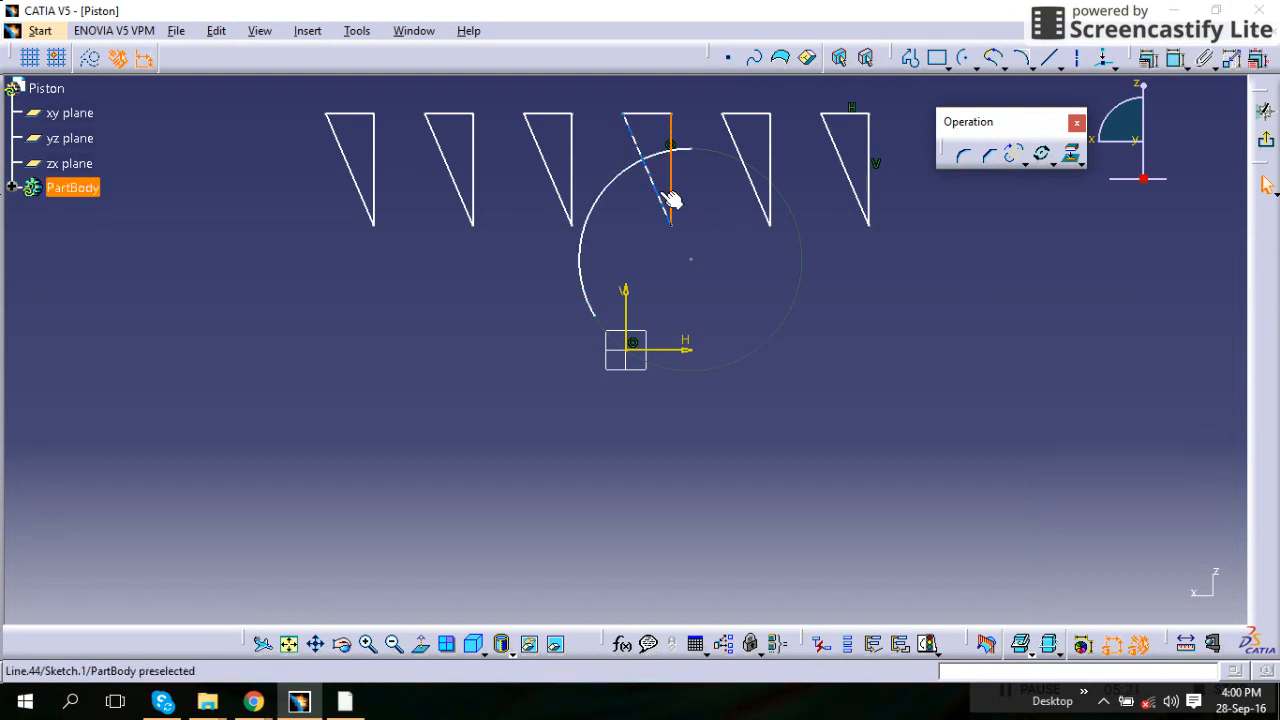
left_click(669, 197, "ctrl")
left_click(646, 116, "ctrl")
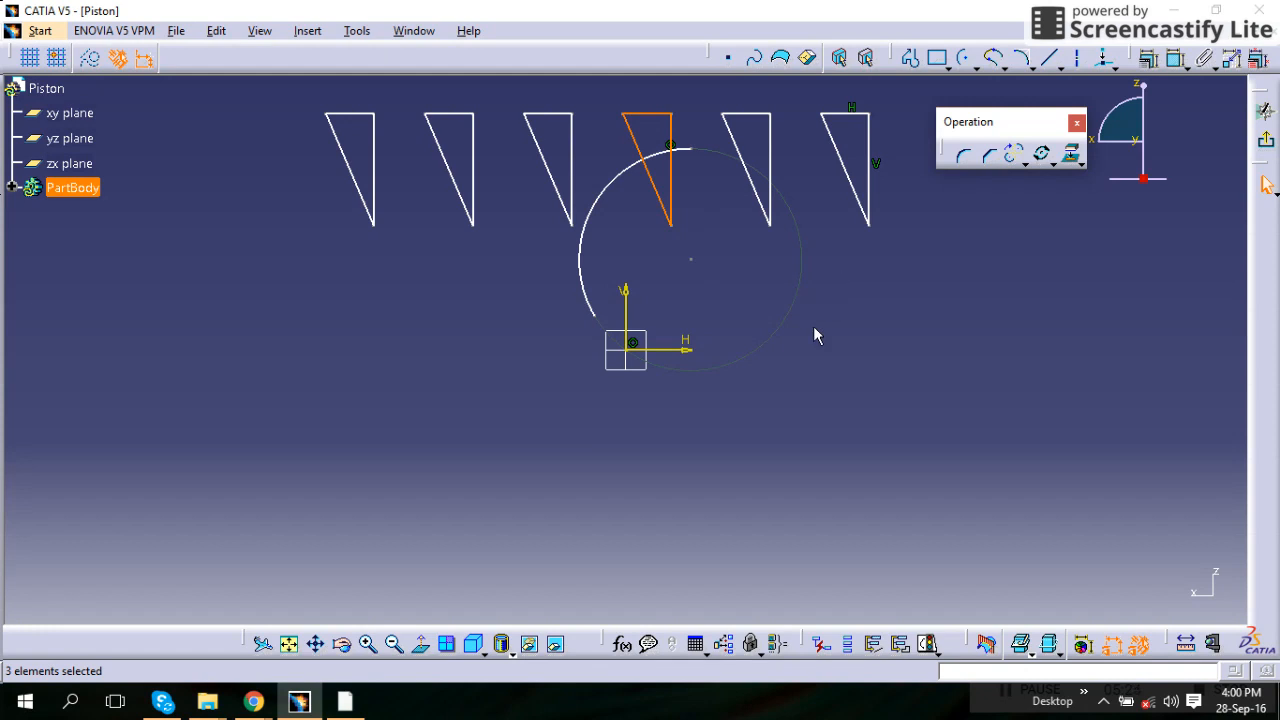
left_click(1041, 153)
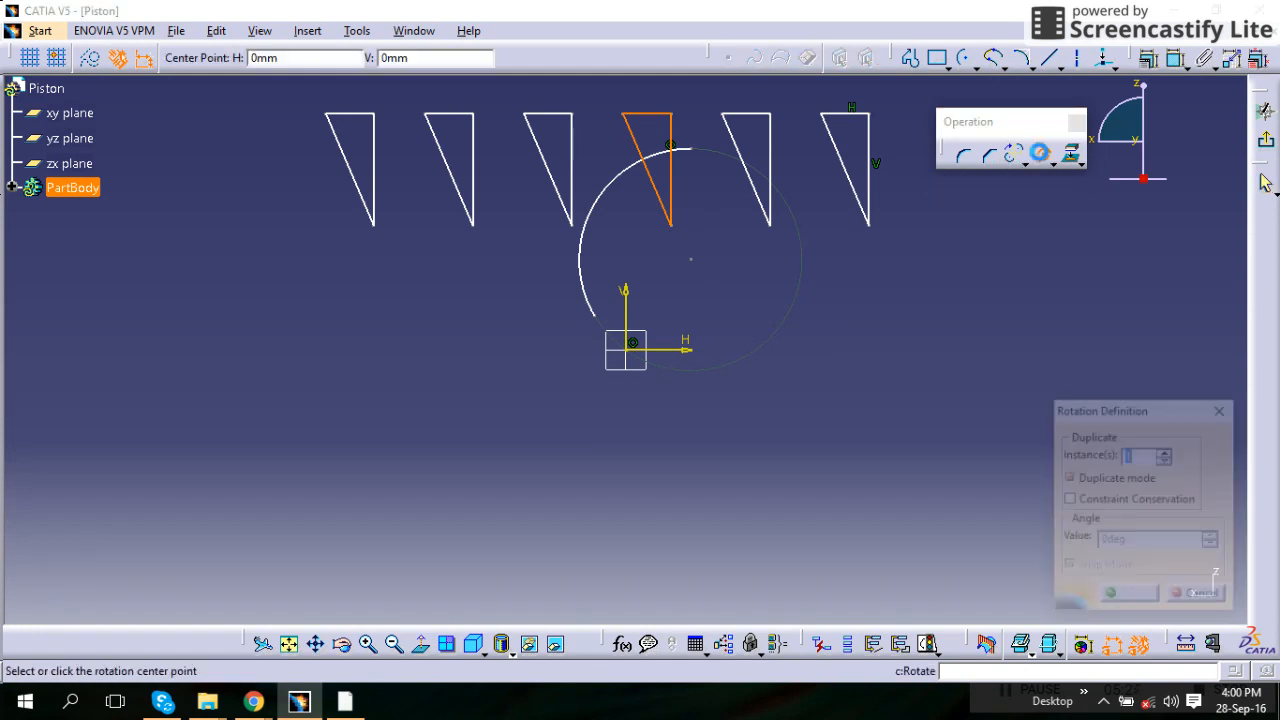
left_click(1165, 452)
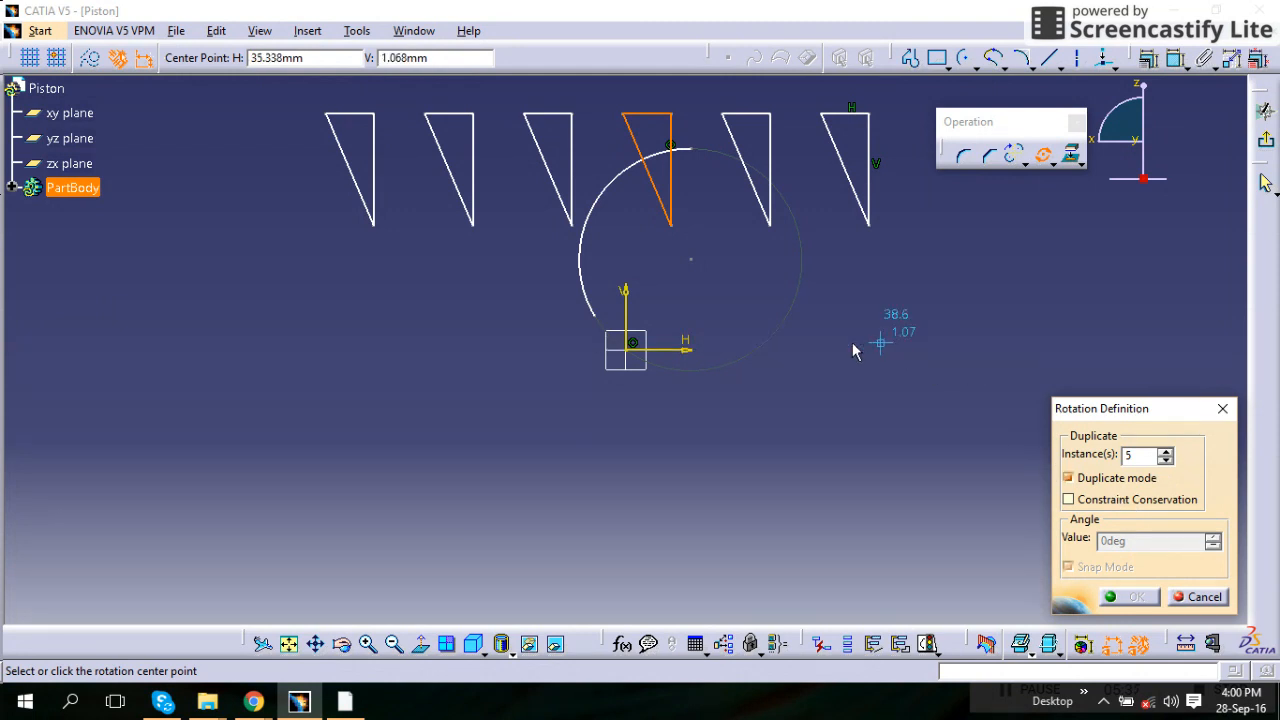
left_click(703, 359)
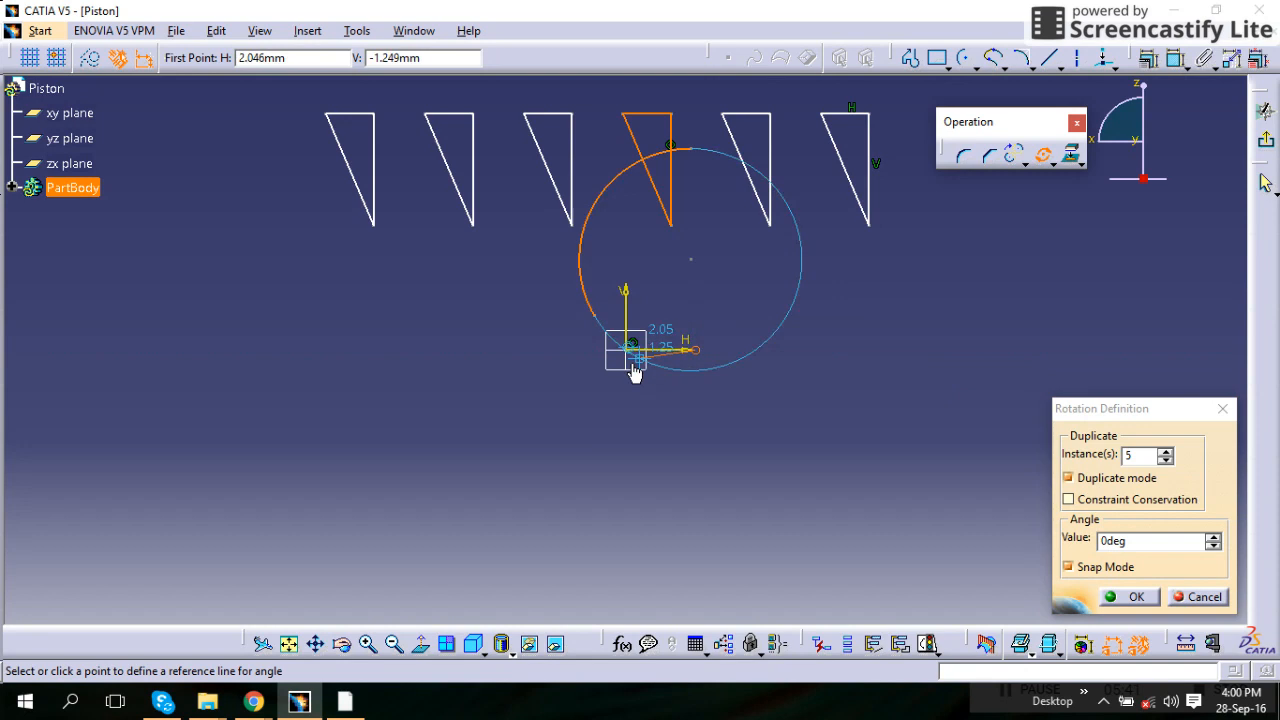
left_click(577, 358)
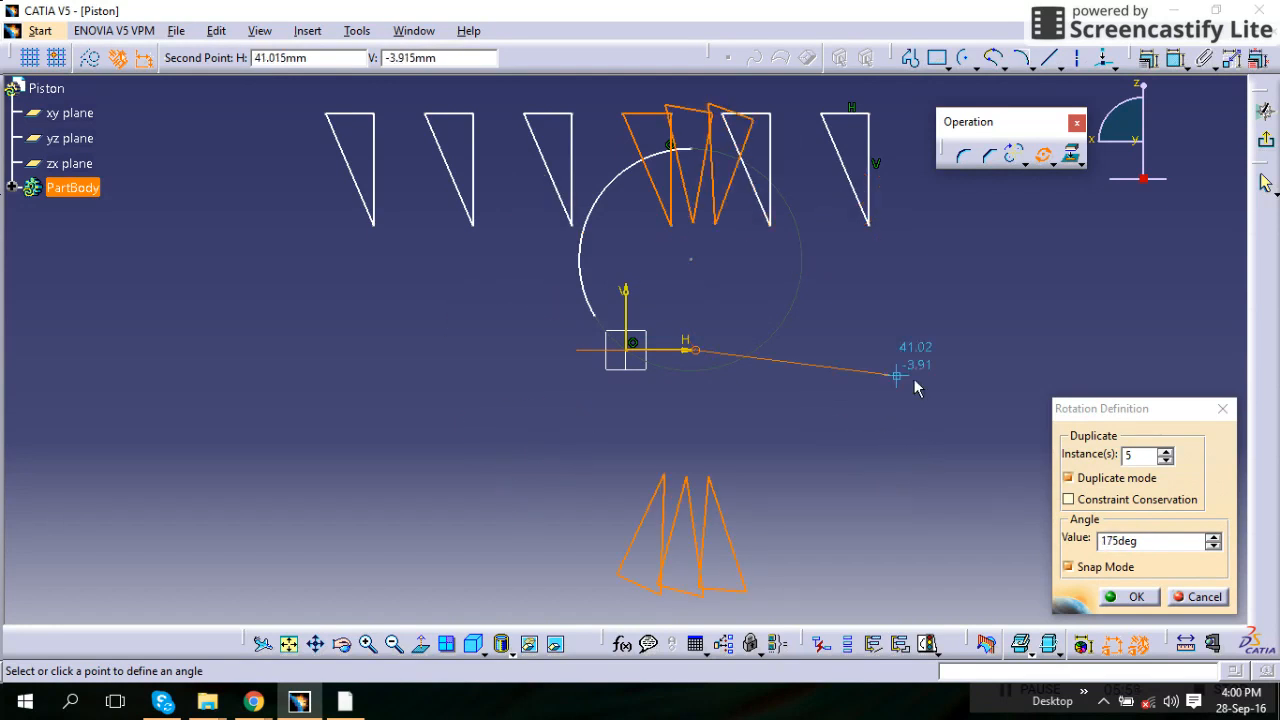
double_click(1101, 541)
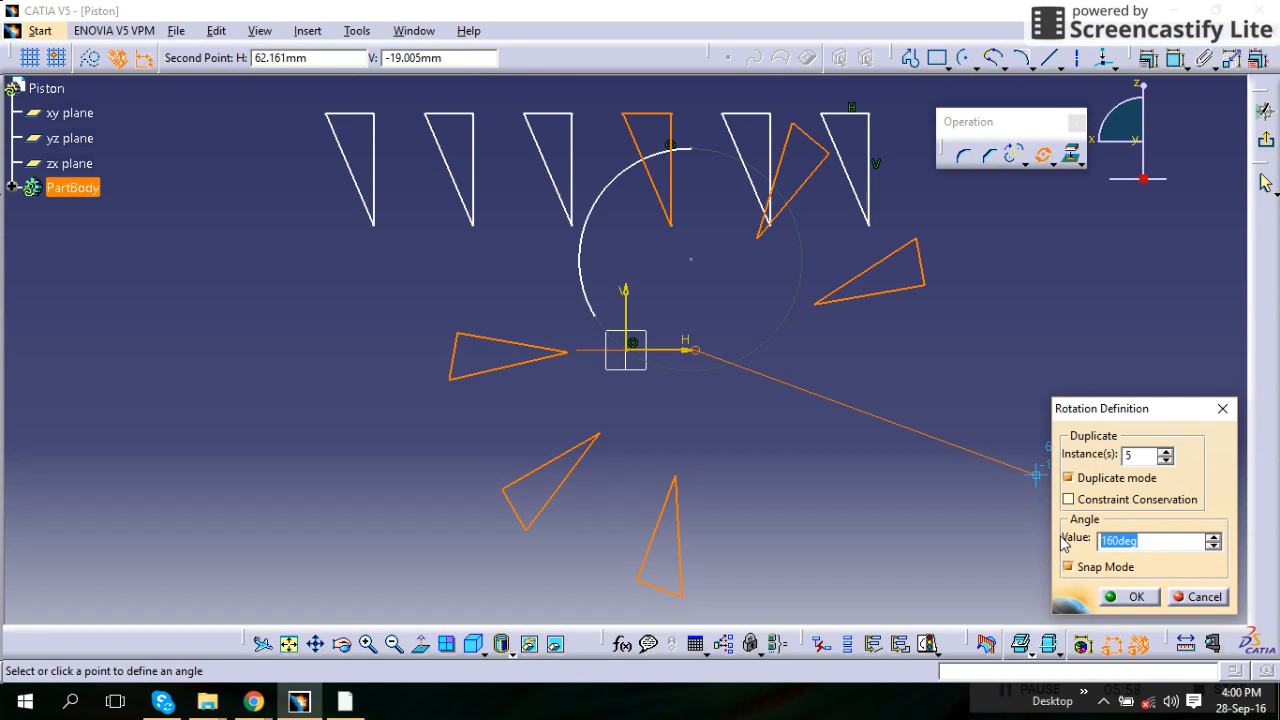
type("360/6")
key("Return")
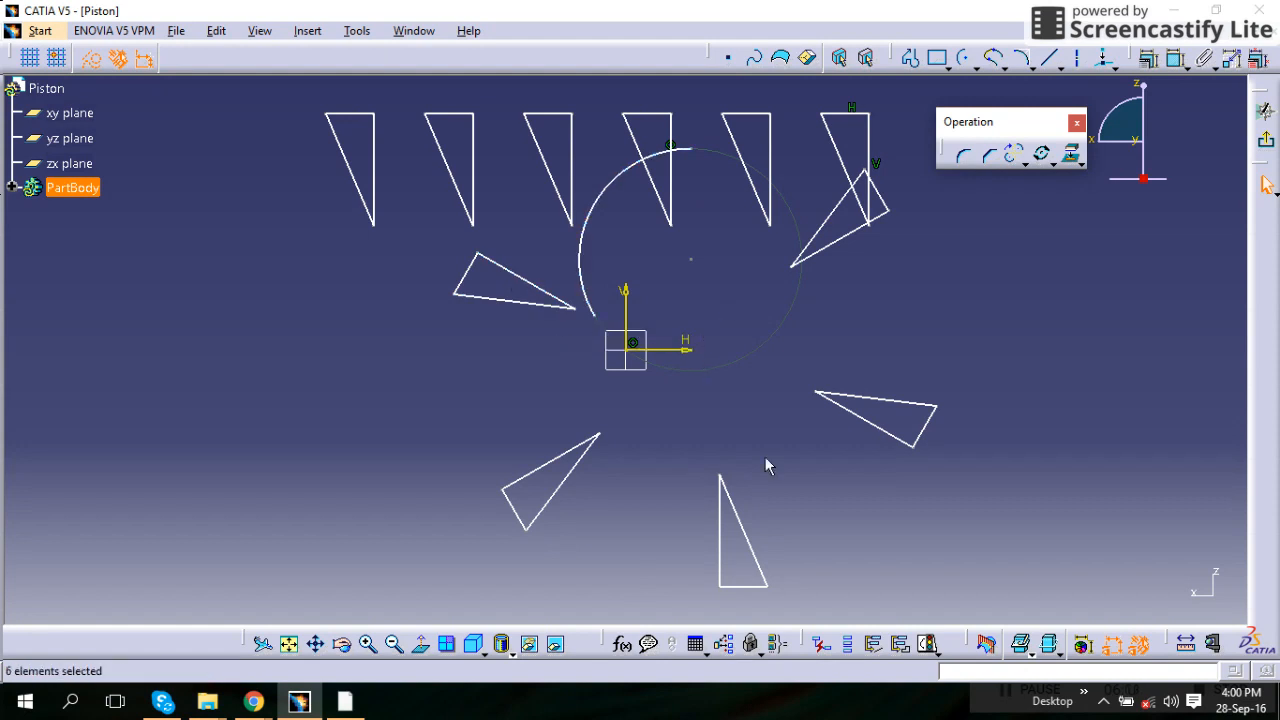
Undo the rotated copies and the translated copies, leaving only the original triangle.
left_click(1076, 160)
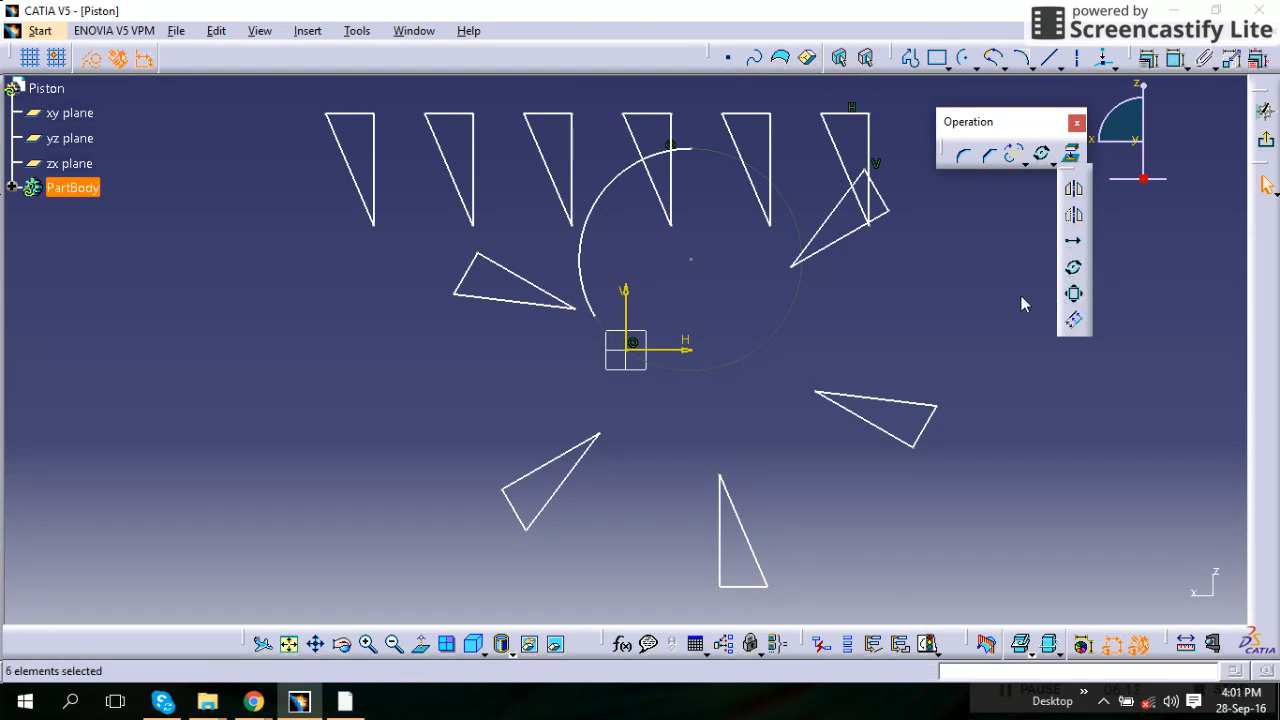
left_click(935, 284)
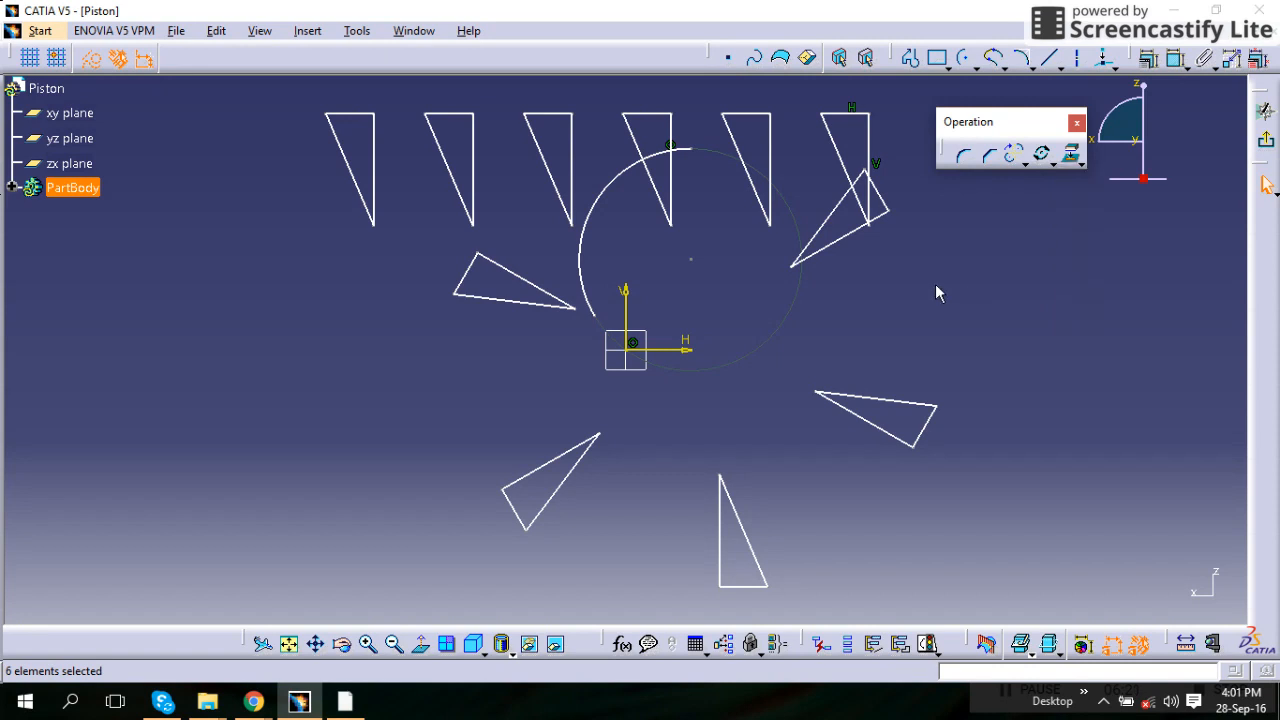
key("ctrl+z")
key("ctrl+z")
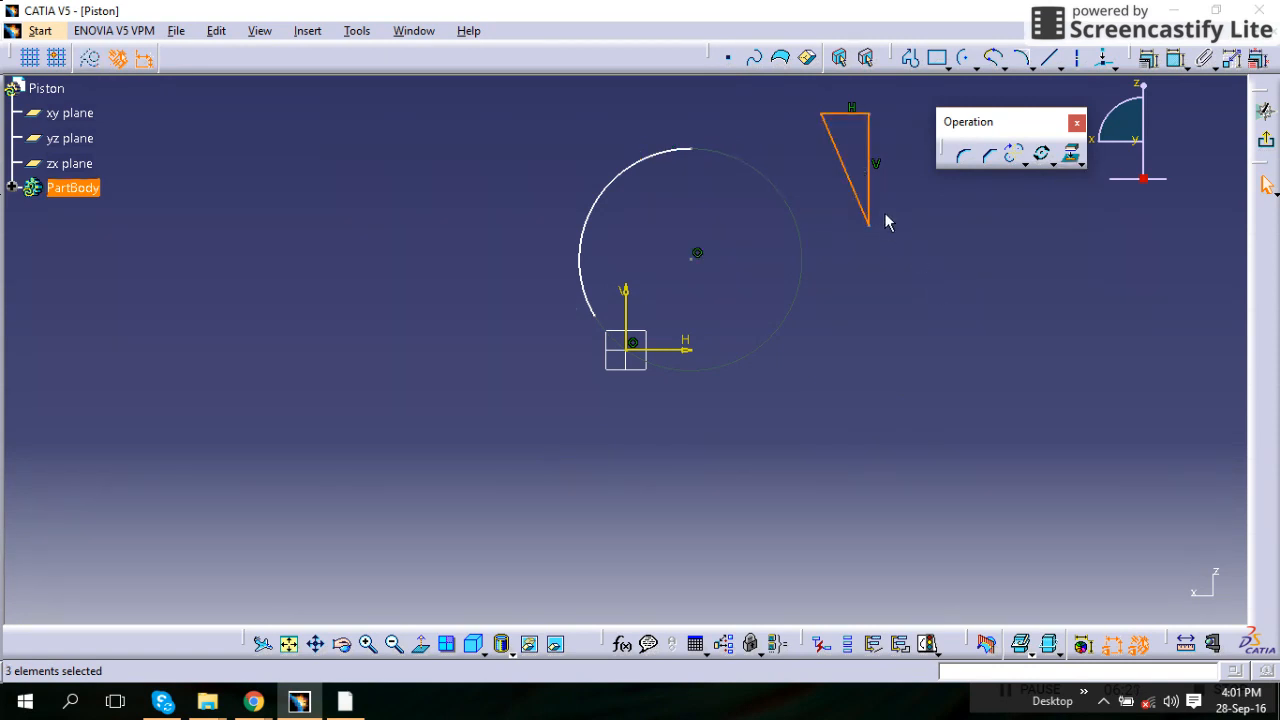
left_click(1050, 162)
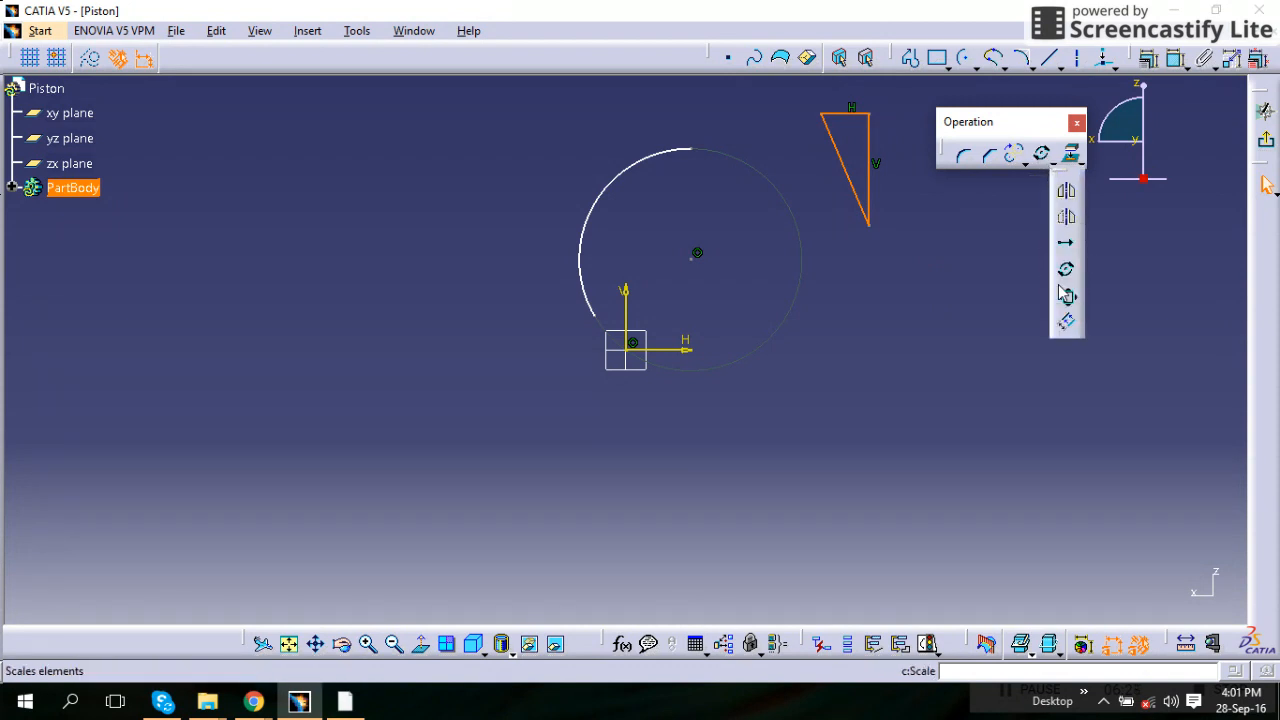
left_click(1066, 295)
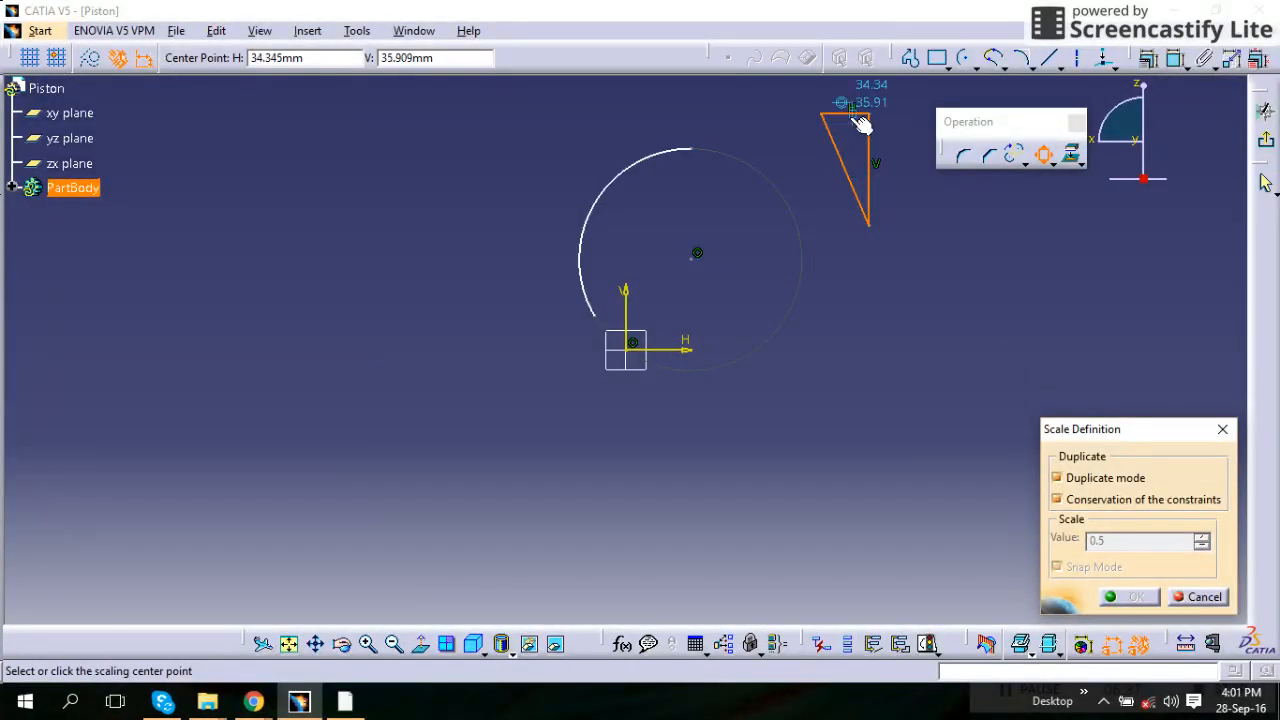
left_click(1057, 479)
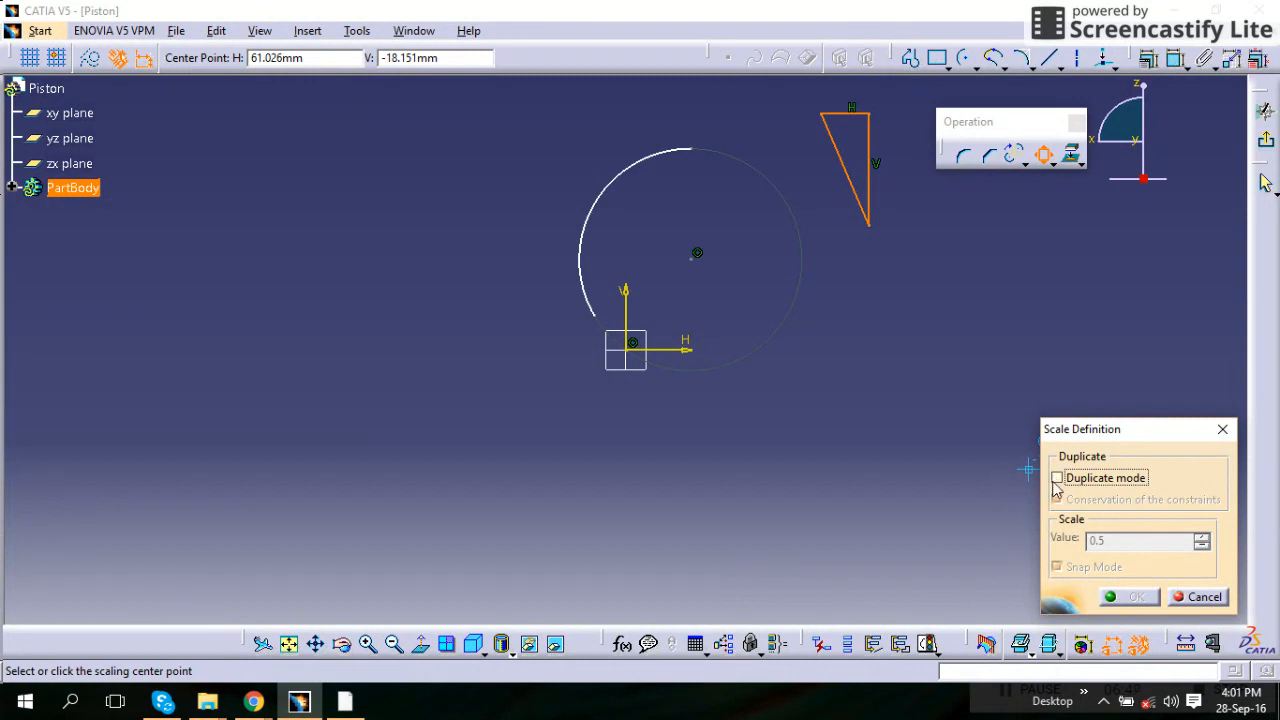
left_click(1057, 479)
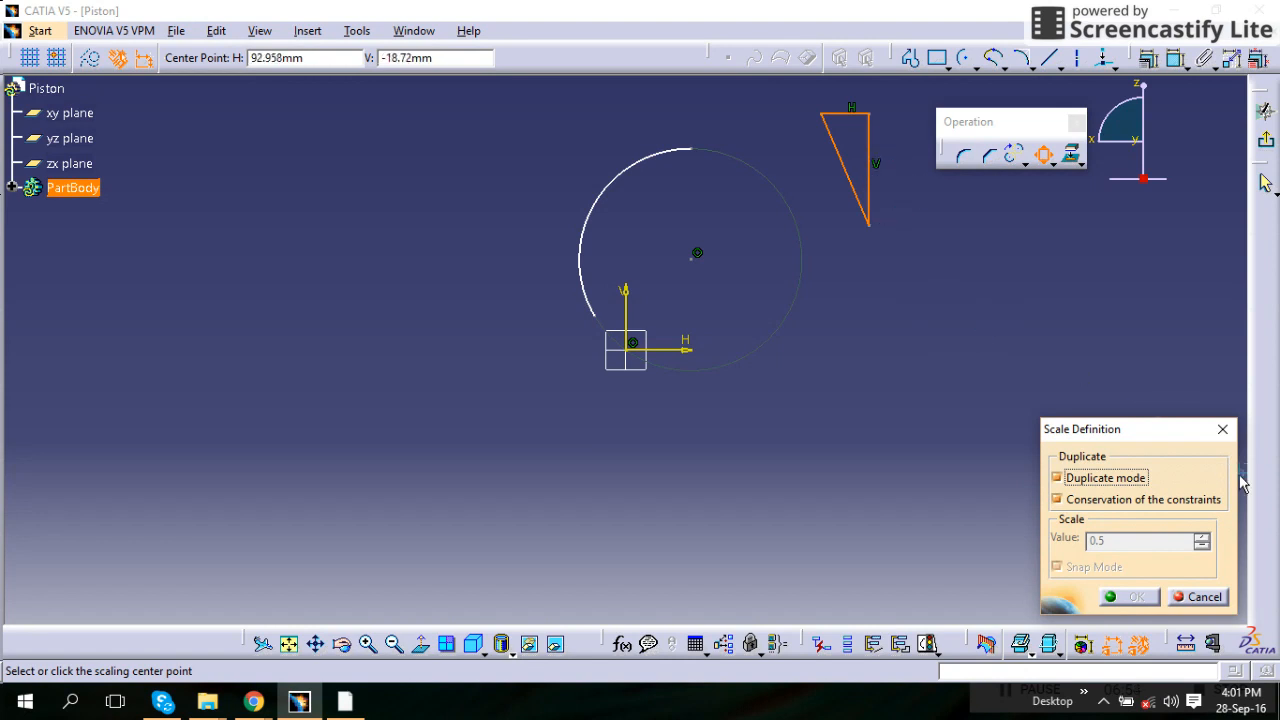
left_click(1222, 429)
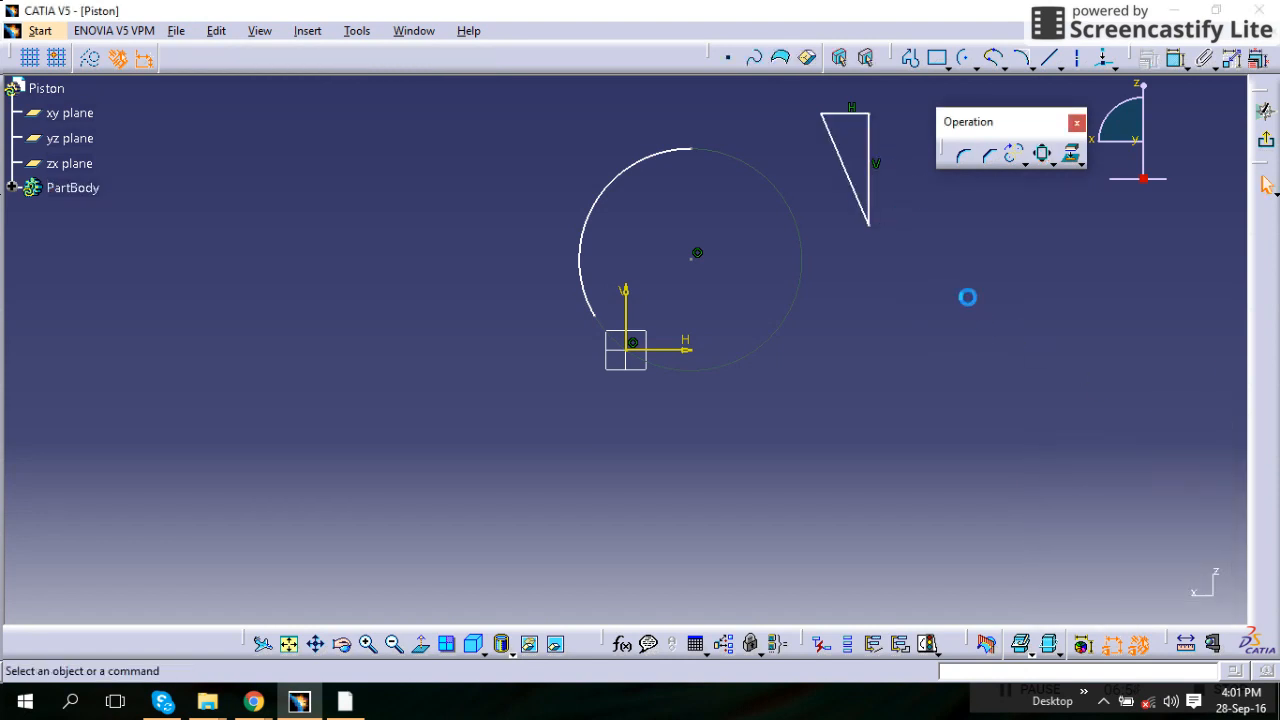
Sketch a circle about 15.5 mm in diameter to the left of the arc.
left_click(975, 65)
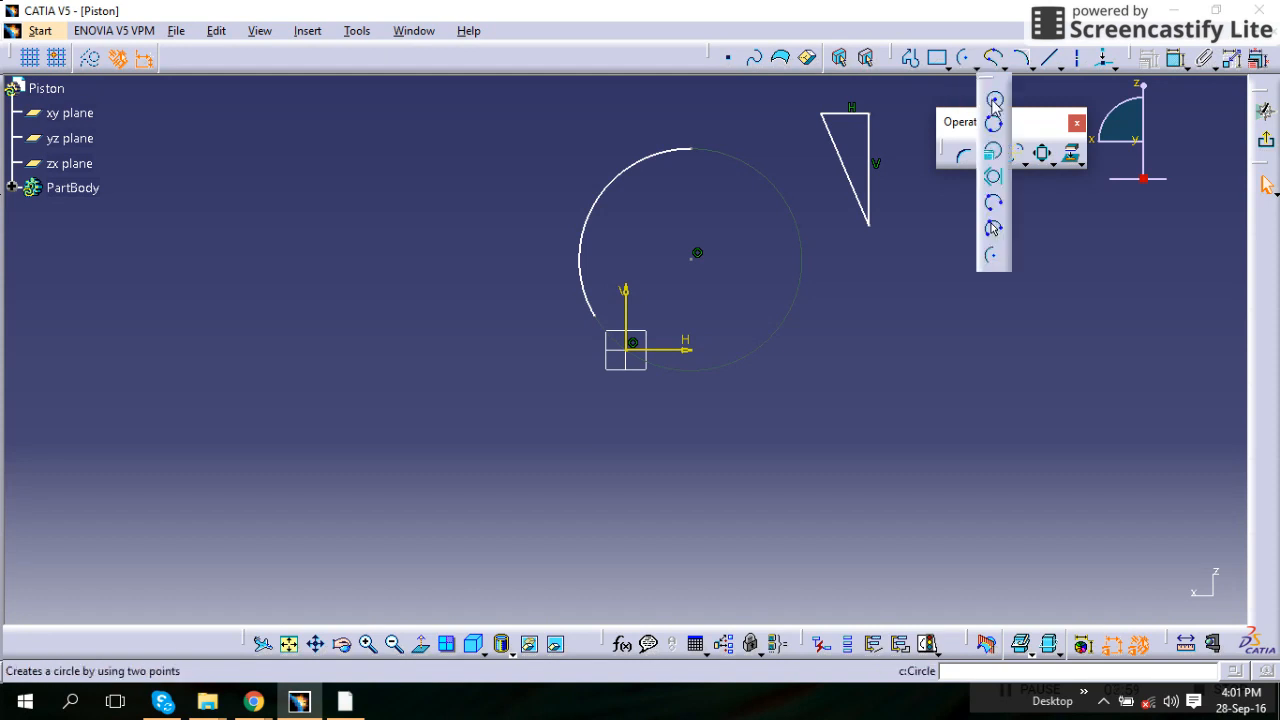
left_click(995, 100)
left_click(439, 333)
left_click(443, 283)
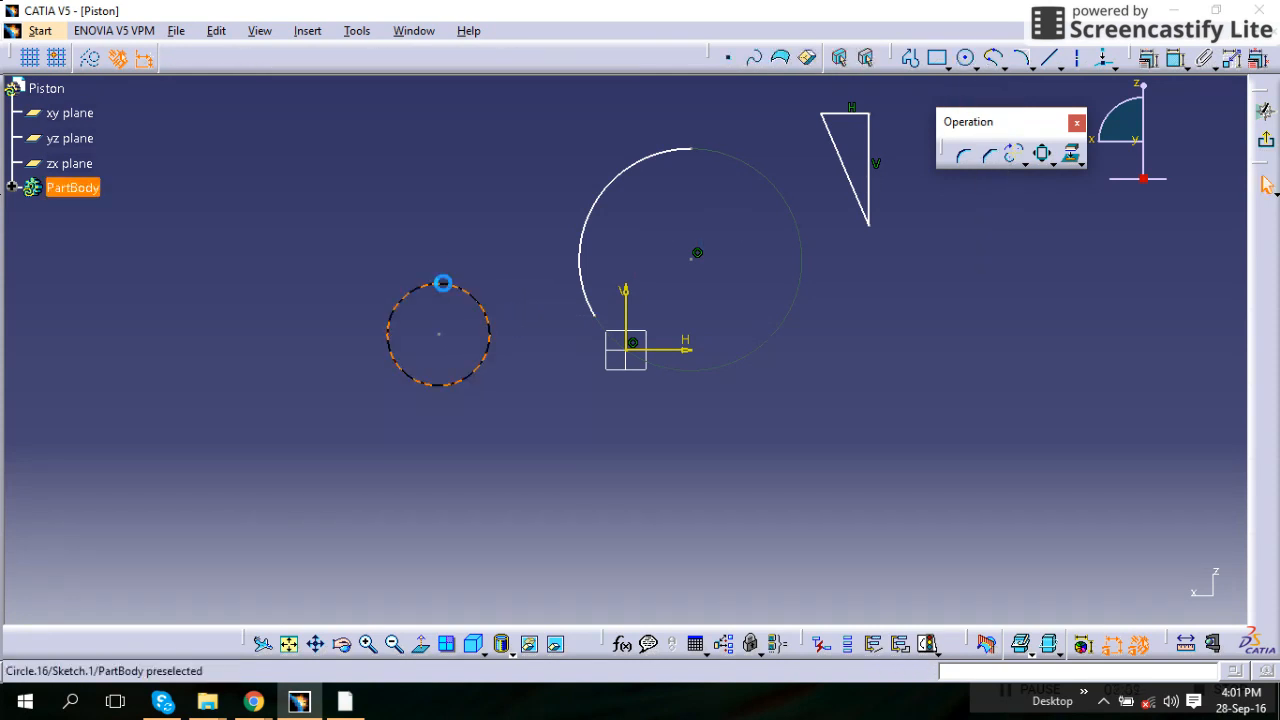
Dimension the new circle's diameter and set it to 15 mm.
left_click(1176, 58)
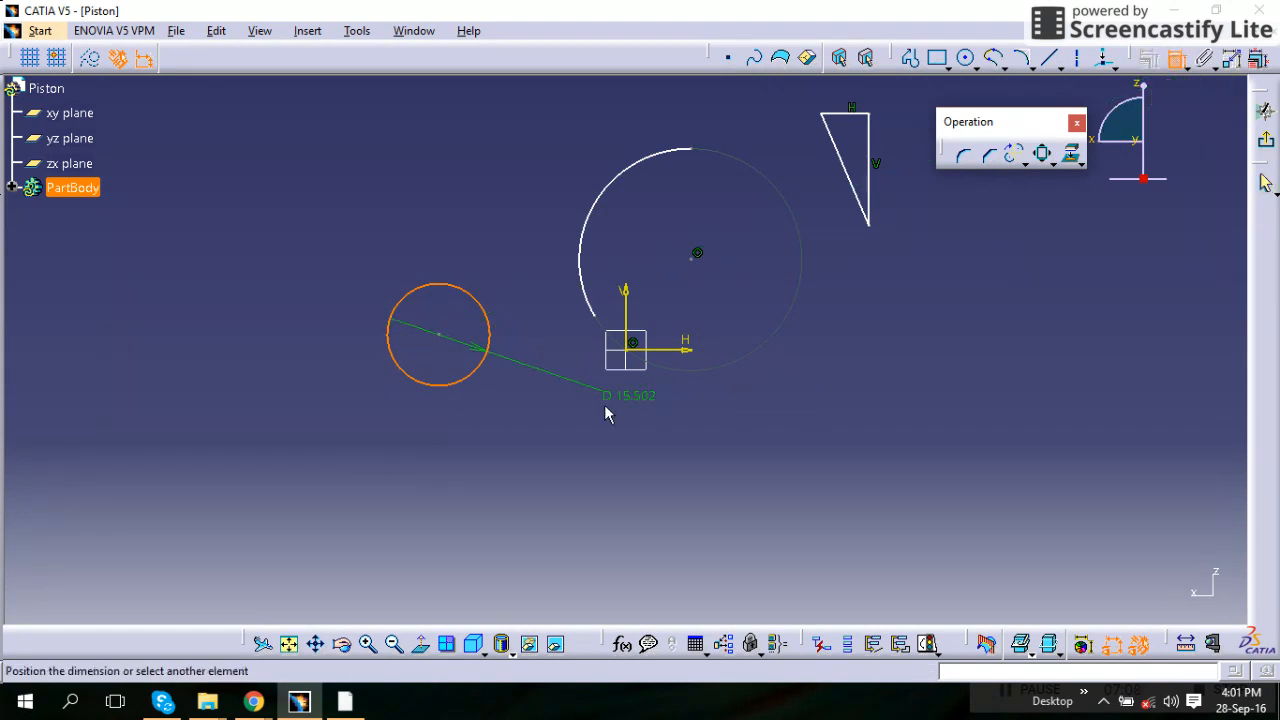
left_click(540, 429)
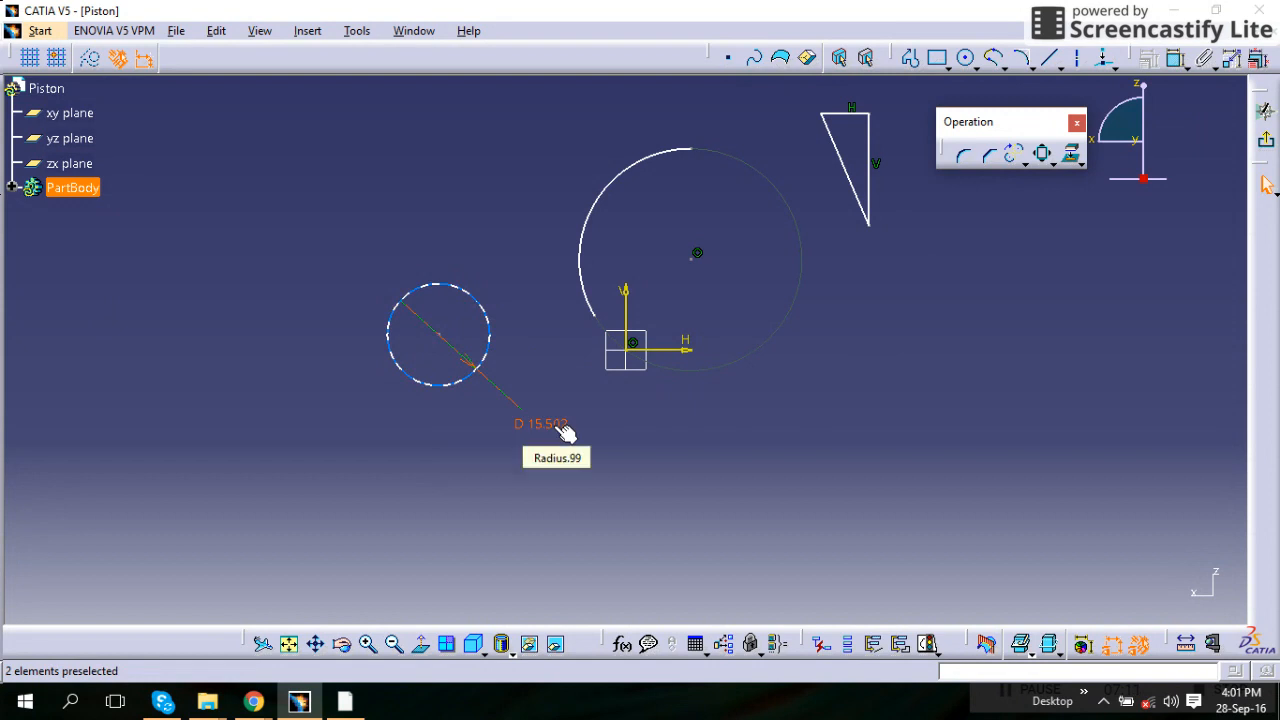
double_click(562, 428)
type("15mm")
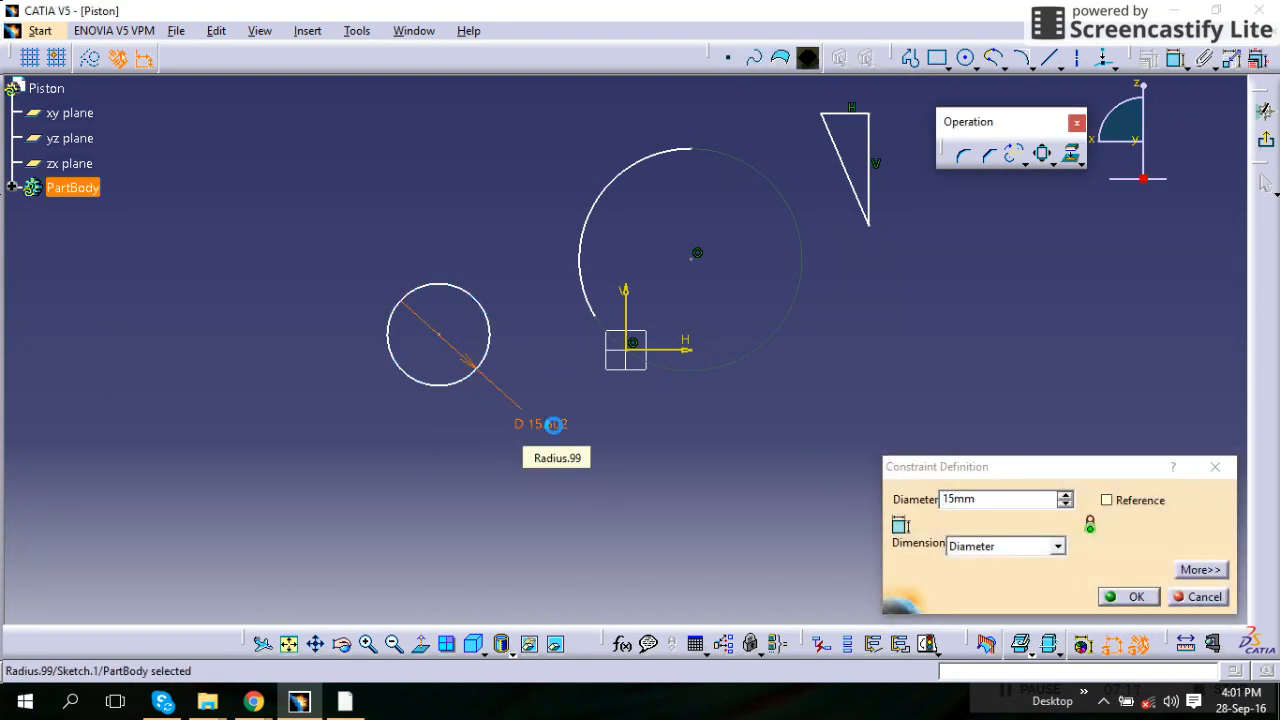
key("Return")
left_click(663, 421)
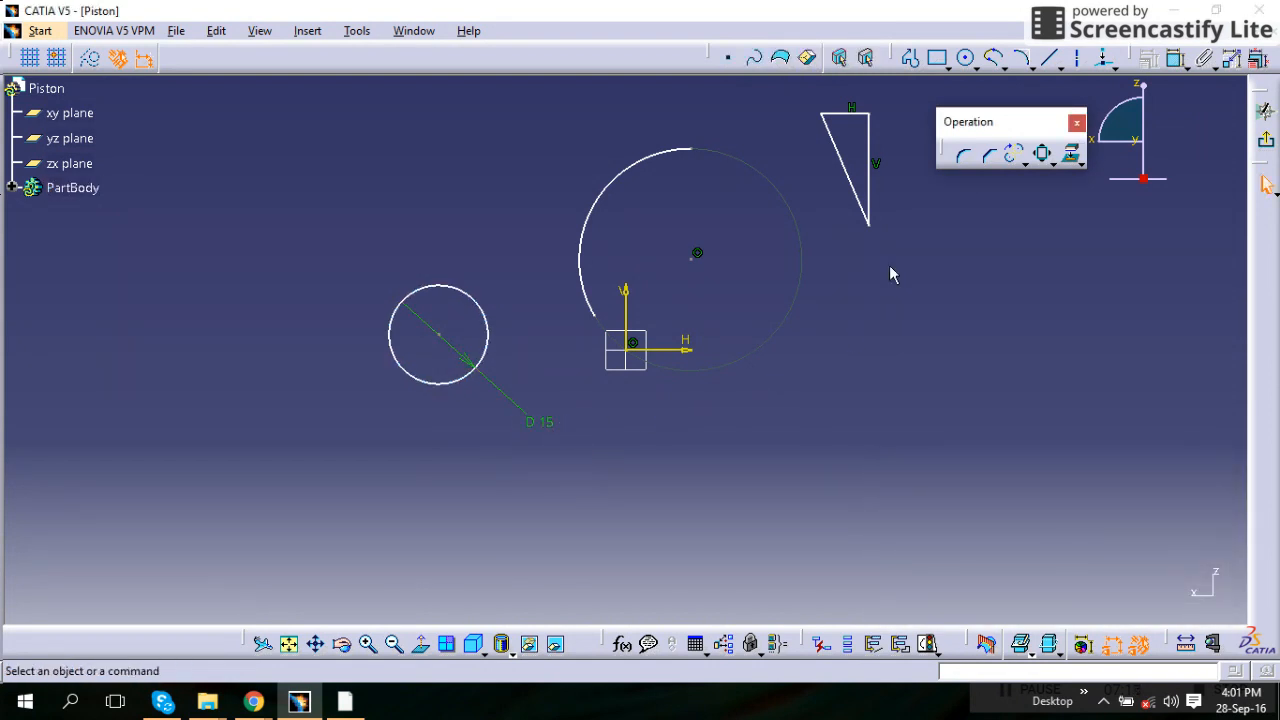
left_click(487, 320)
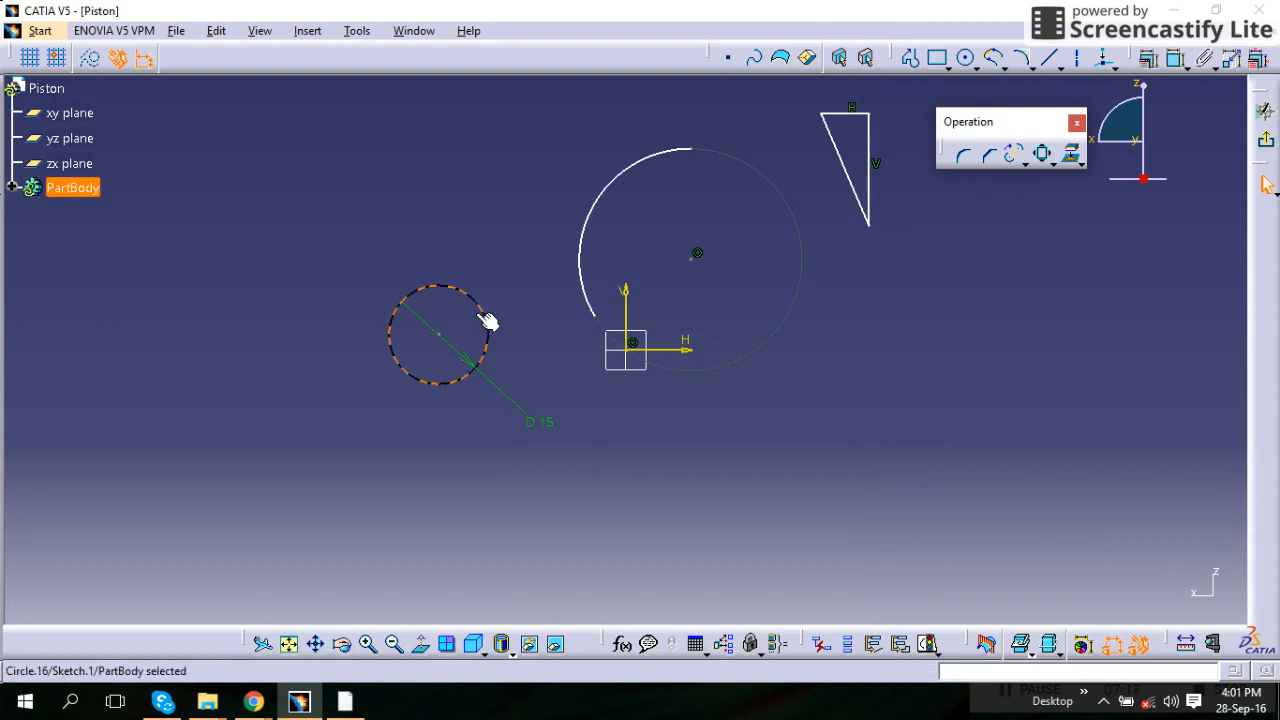
left_click(1043, 156)
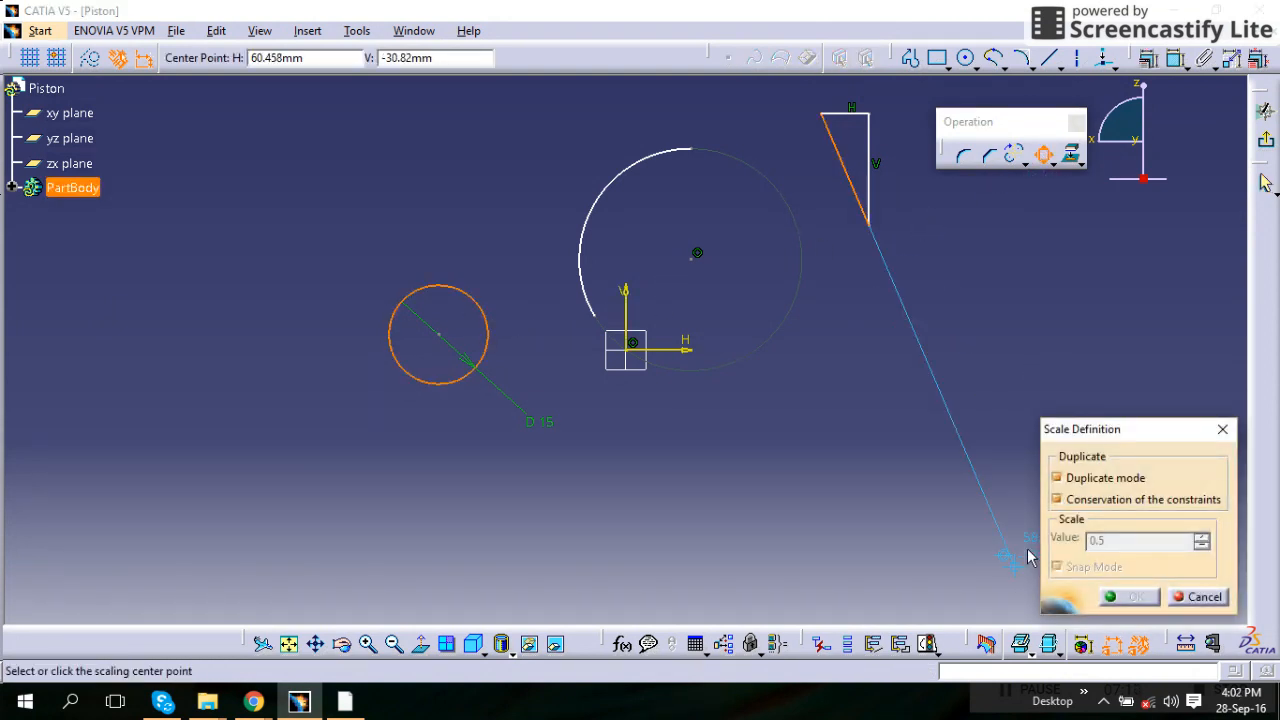
left_click(1059, 501)
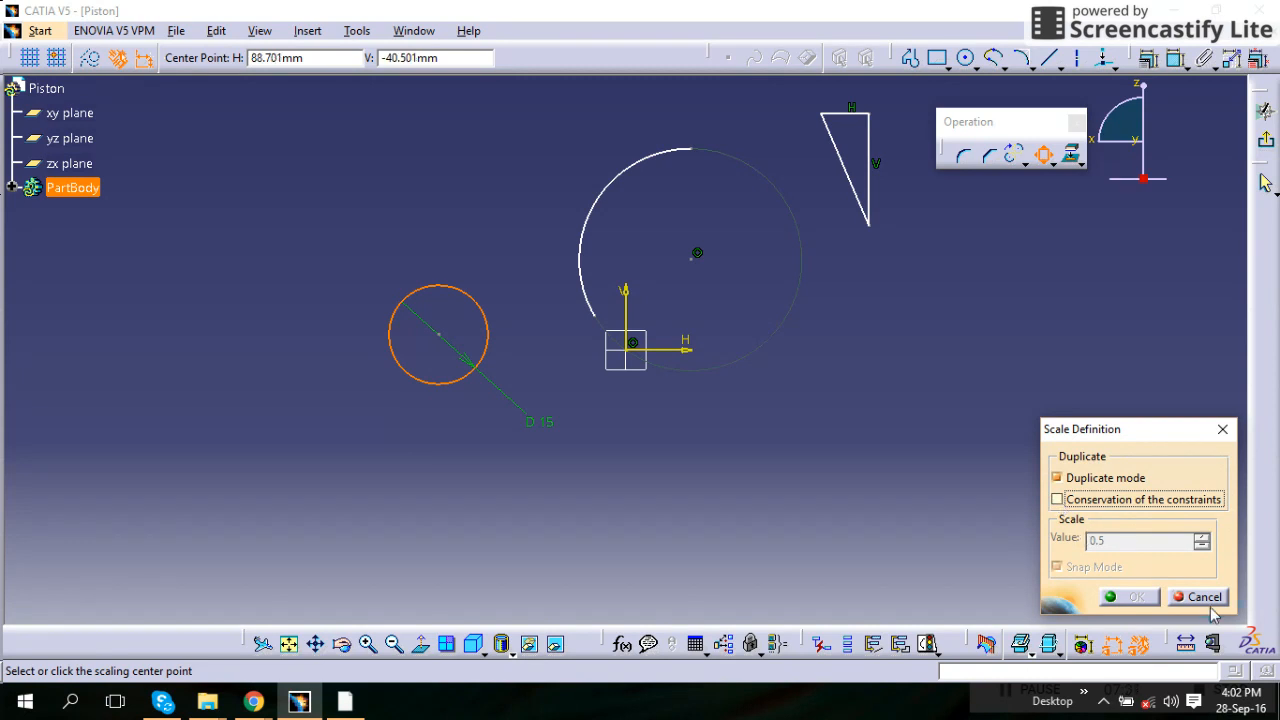
left_click(1056, 479)
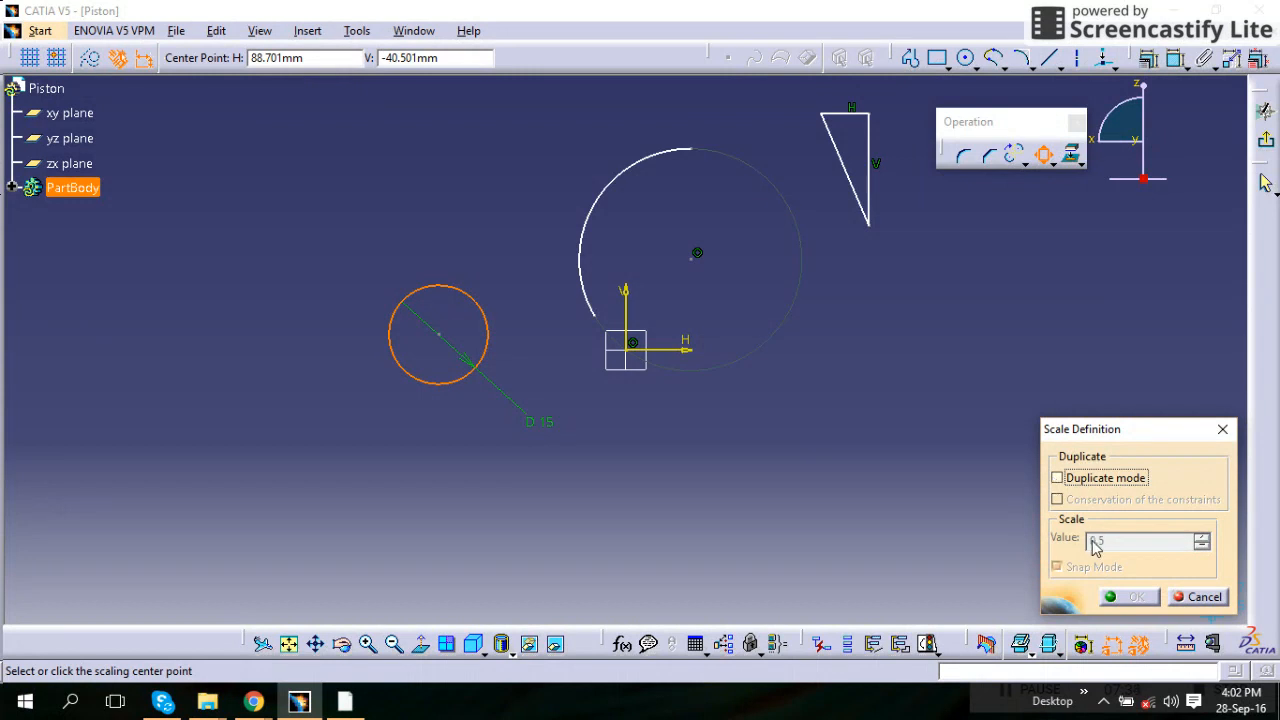
left_click(1057, 478)
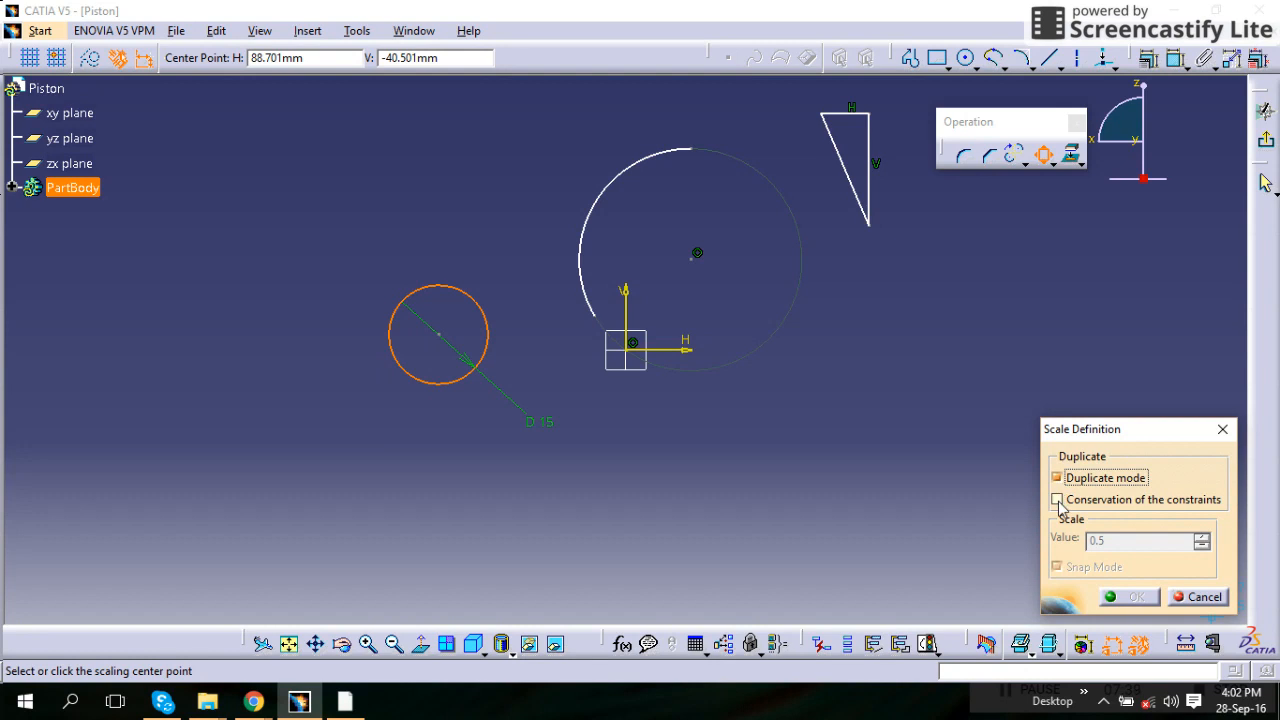
left_click(1057, 500)
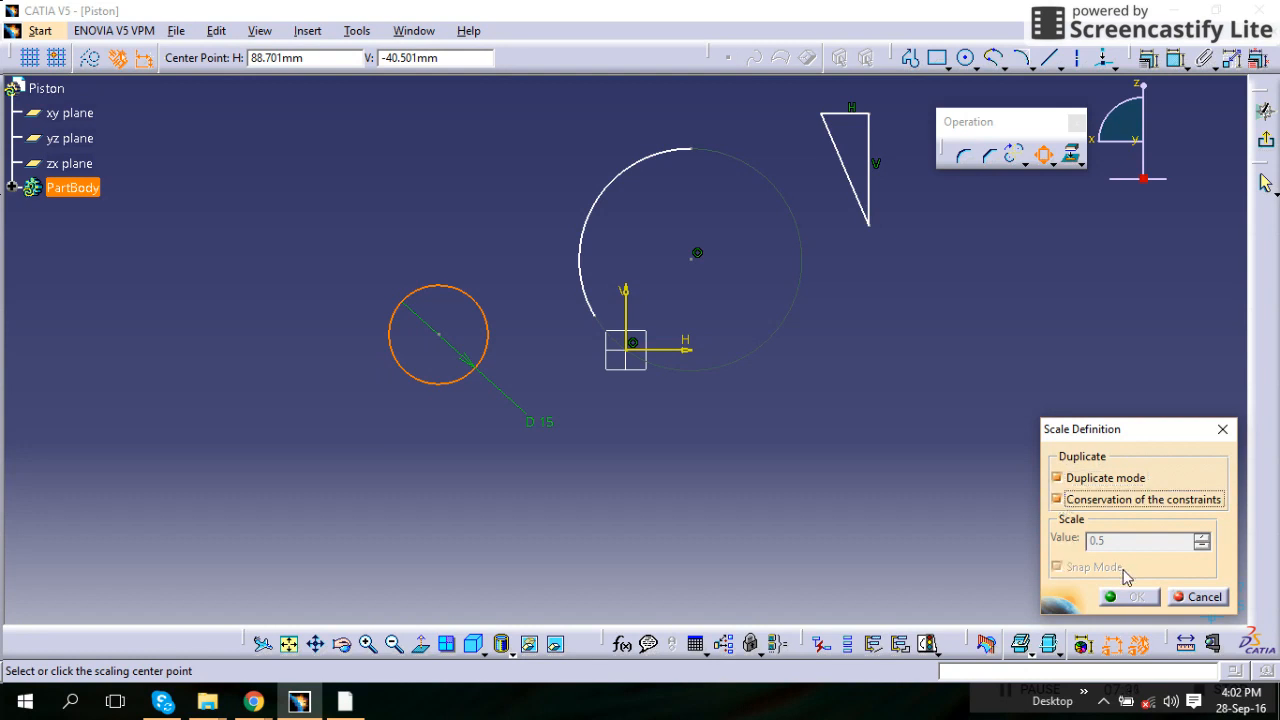
left_click(1183, 597)
left_click(866, 466)
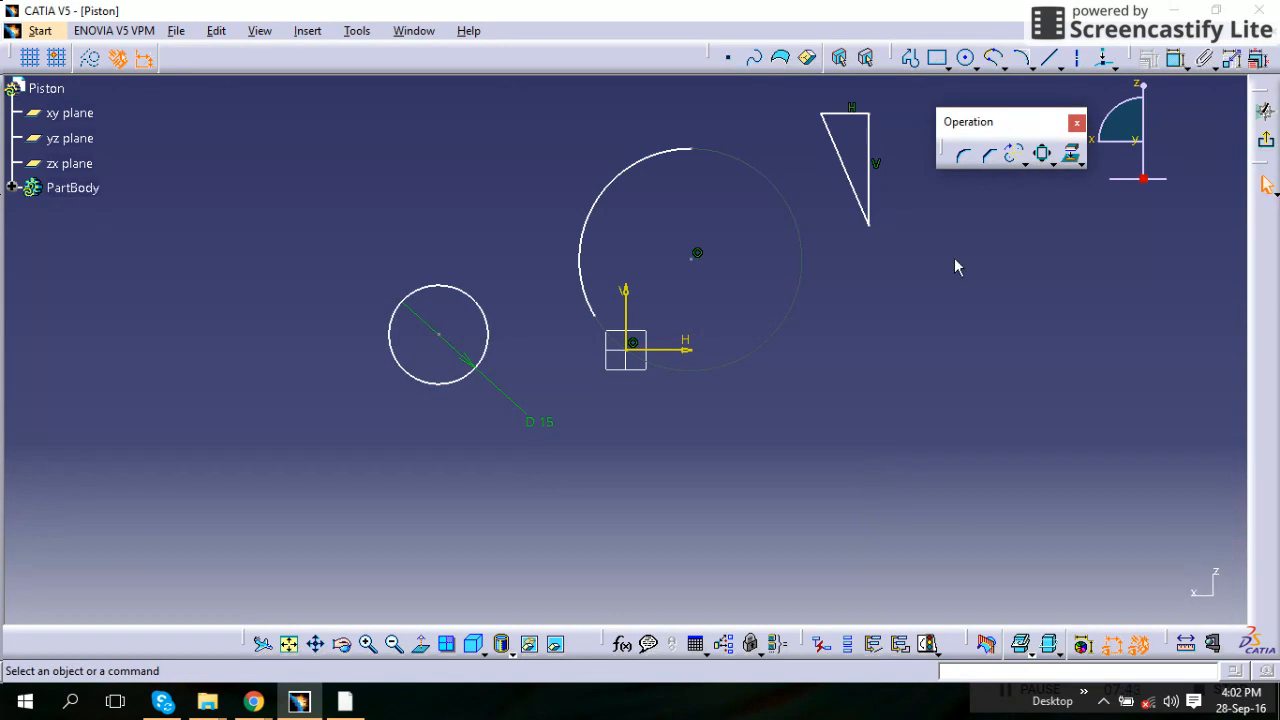
Scale the 15 mm circle about a point at its upper right into a 3 mm diameter copy, using Duplicate mode and Conservation of the constraints.
left_click(1040, 158)
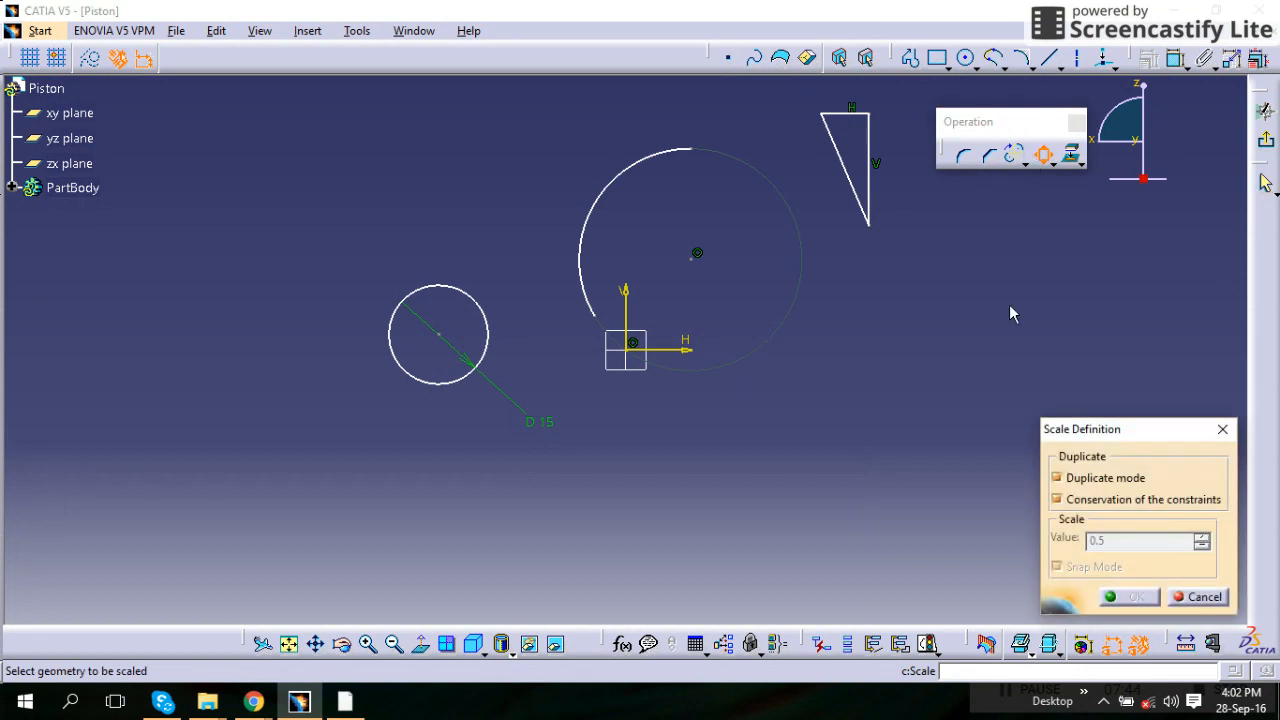
left_click(497, 334)
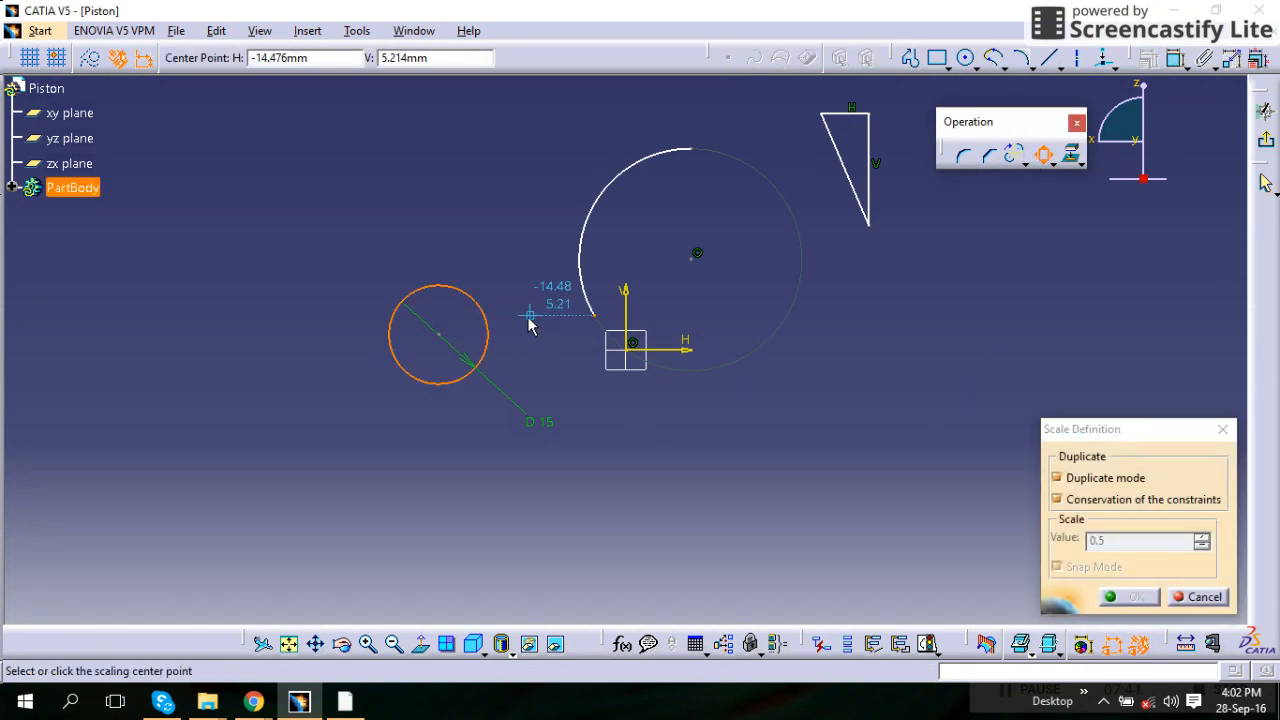
left_click(514, 282)
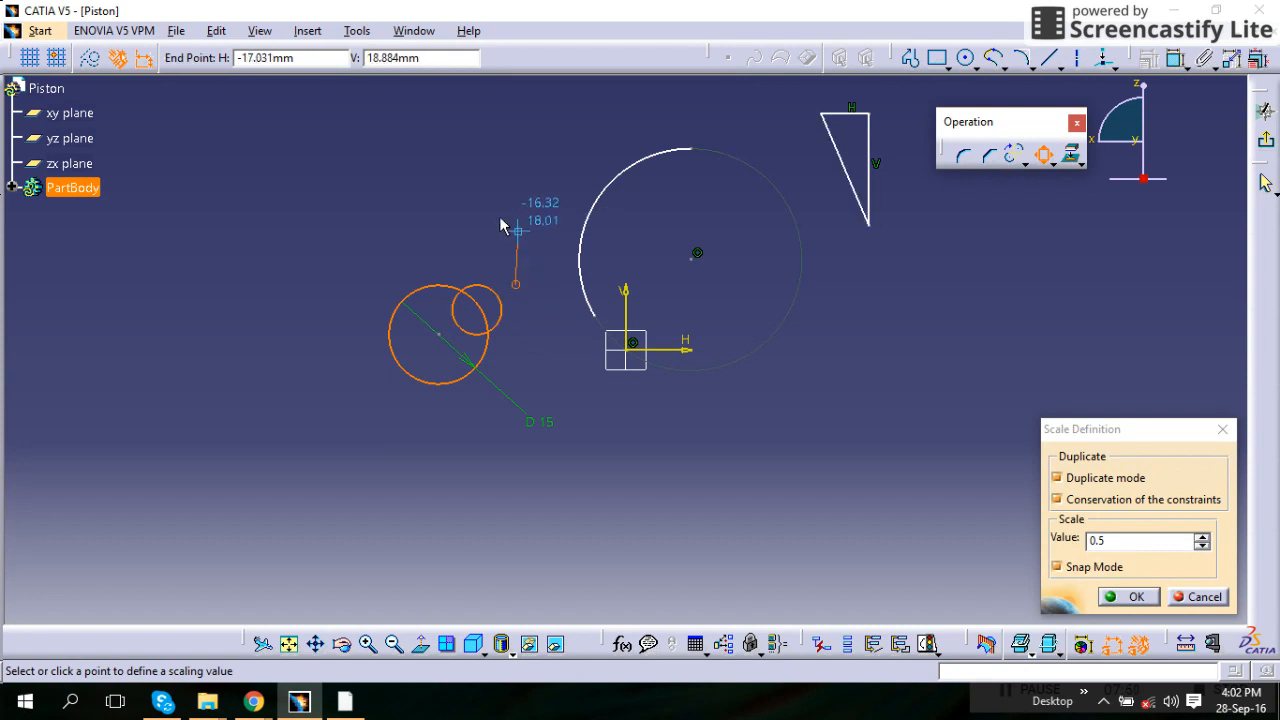
left_click(416, 215)
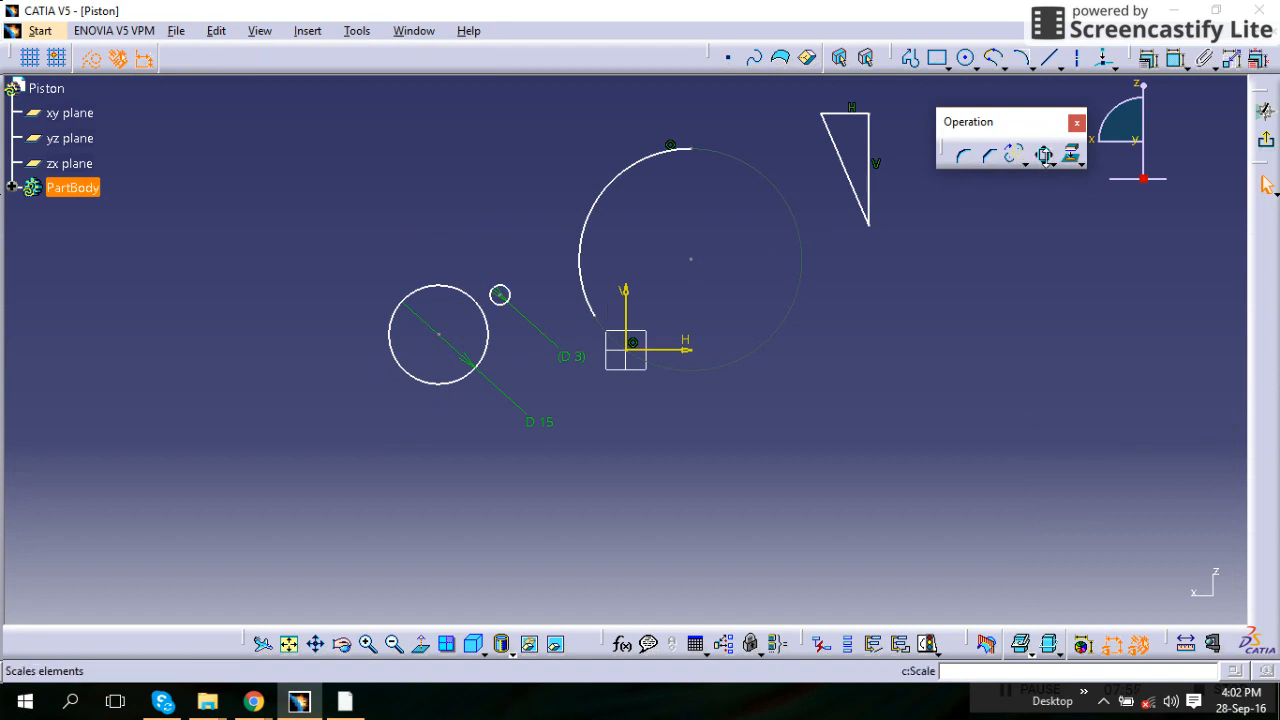
Scale the 3 mm circle about a point near the top of the 15 mm circle into a 0.6 mm diameter copy, using Duplicate mode.
left_click(1044, 157)
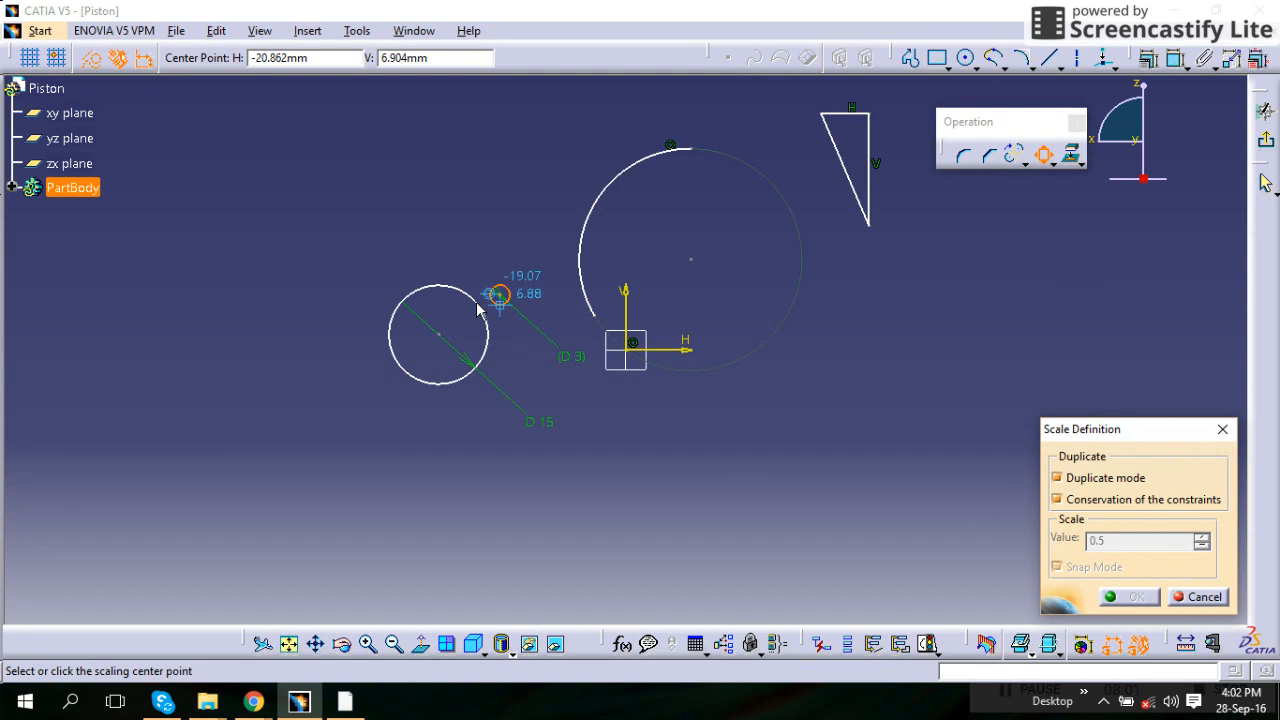
left_click(440, 298)
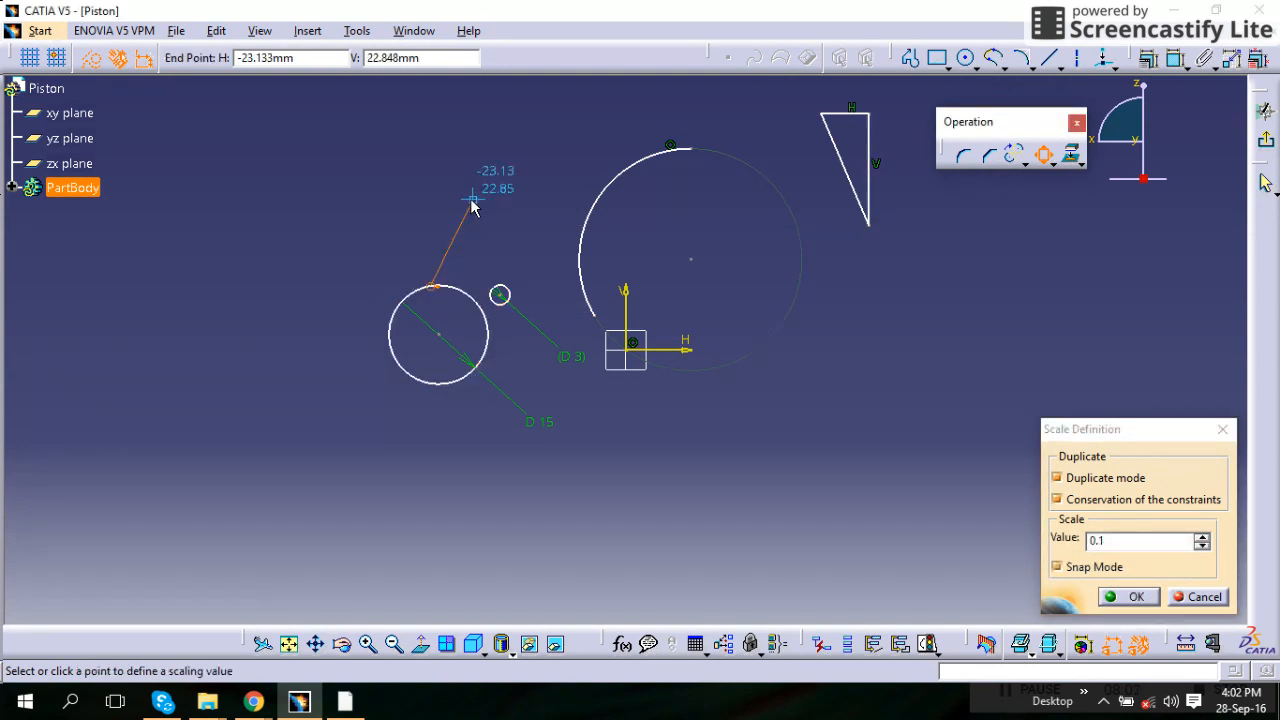
left_click(500, 175)
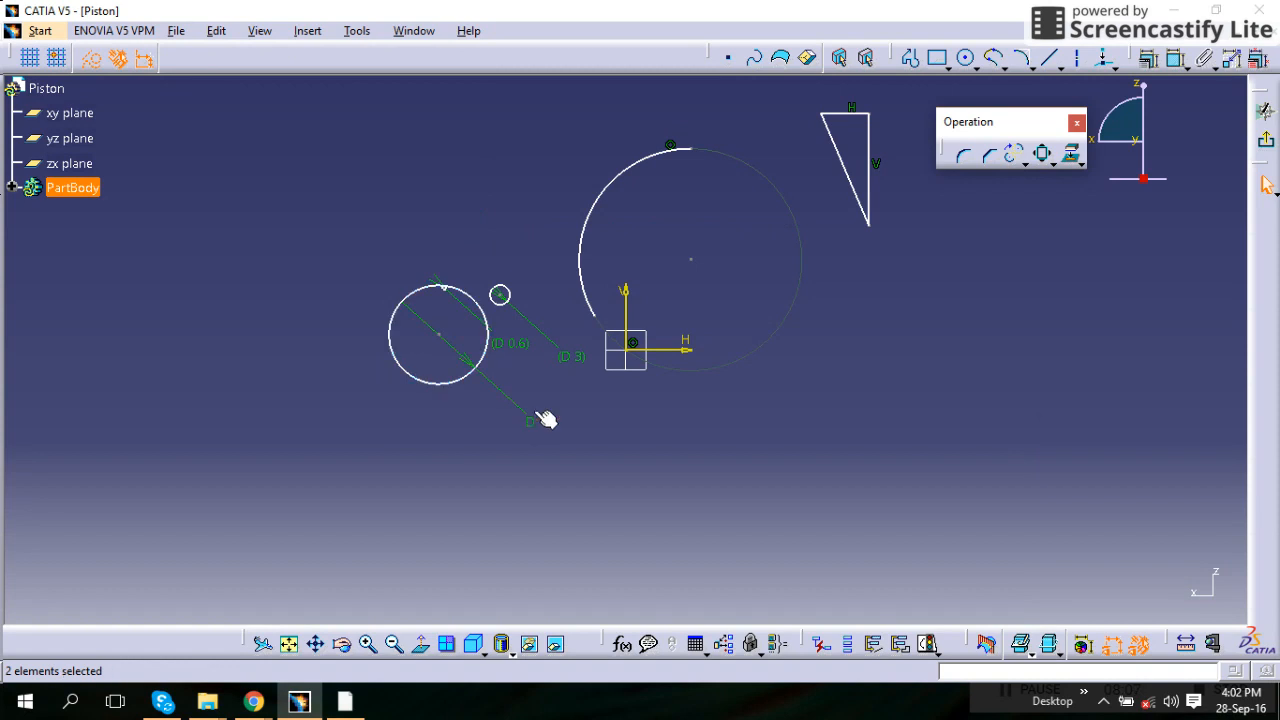
left_click(578, 357)
Scale the 15 mm circle about a point to its left into a 22.5 mm diameter copy, using Duplicate mode and Conservation of the constraints.
left_click(486, 357)
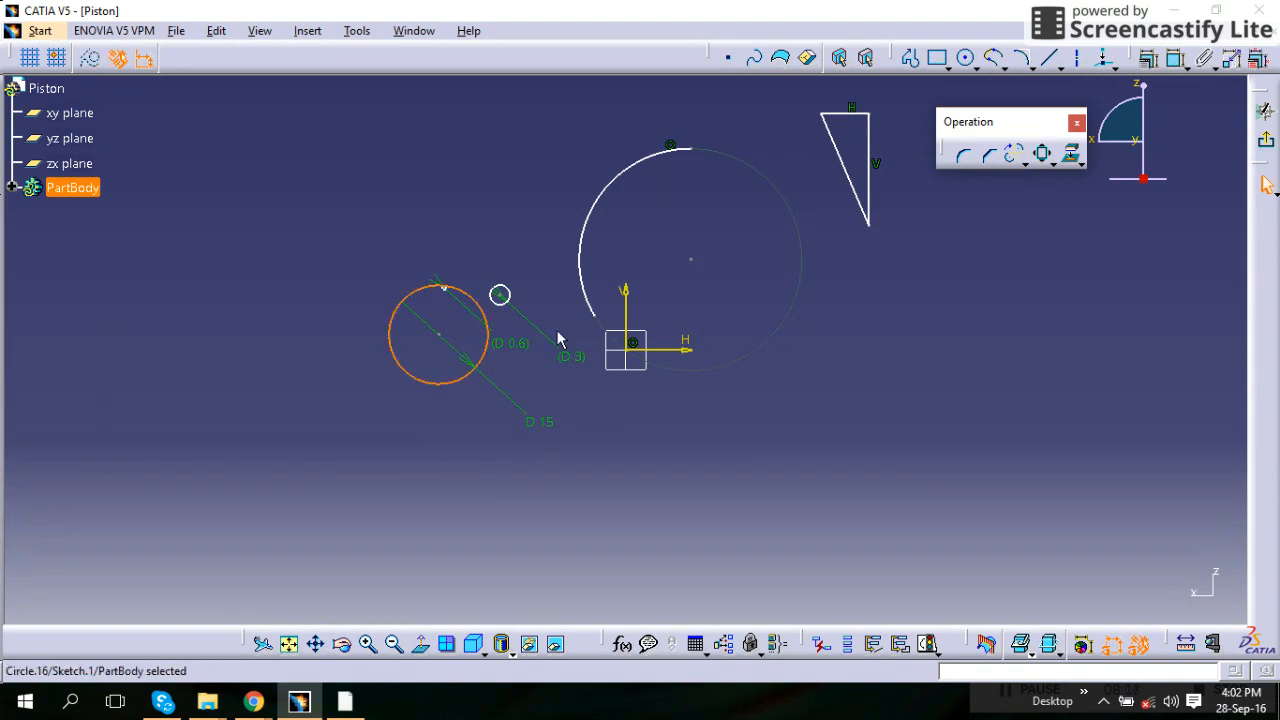
left_click(1032, 160)
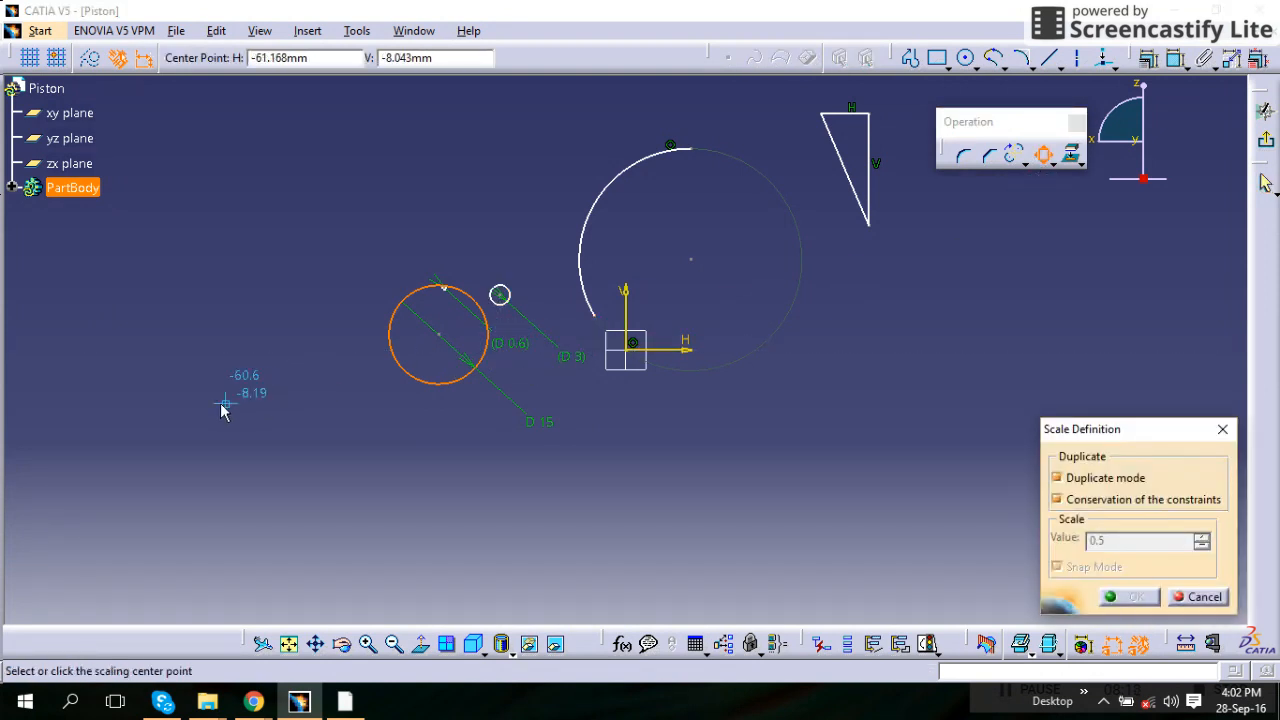
left_click(244, 334)
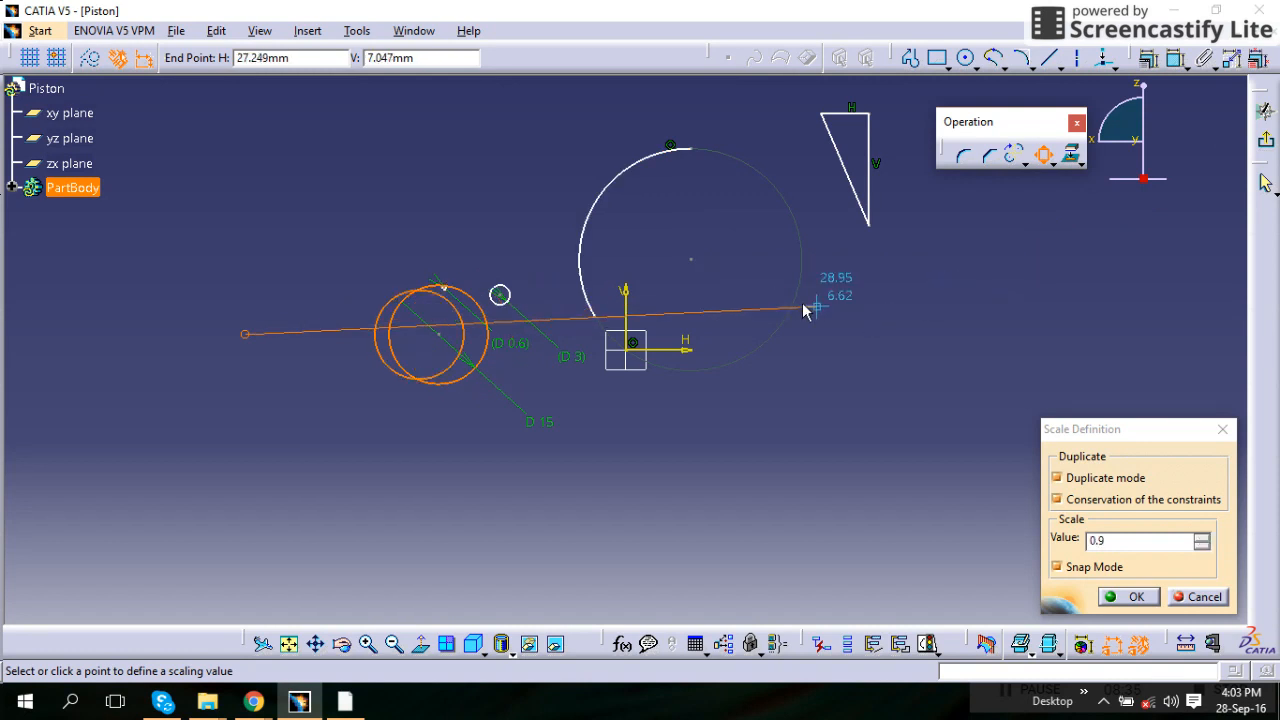
left_click(1250, 230)
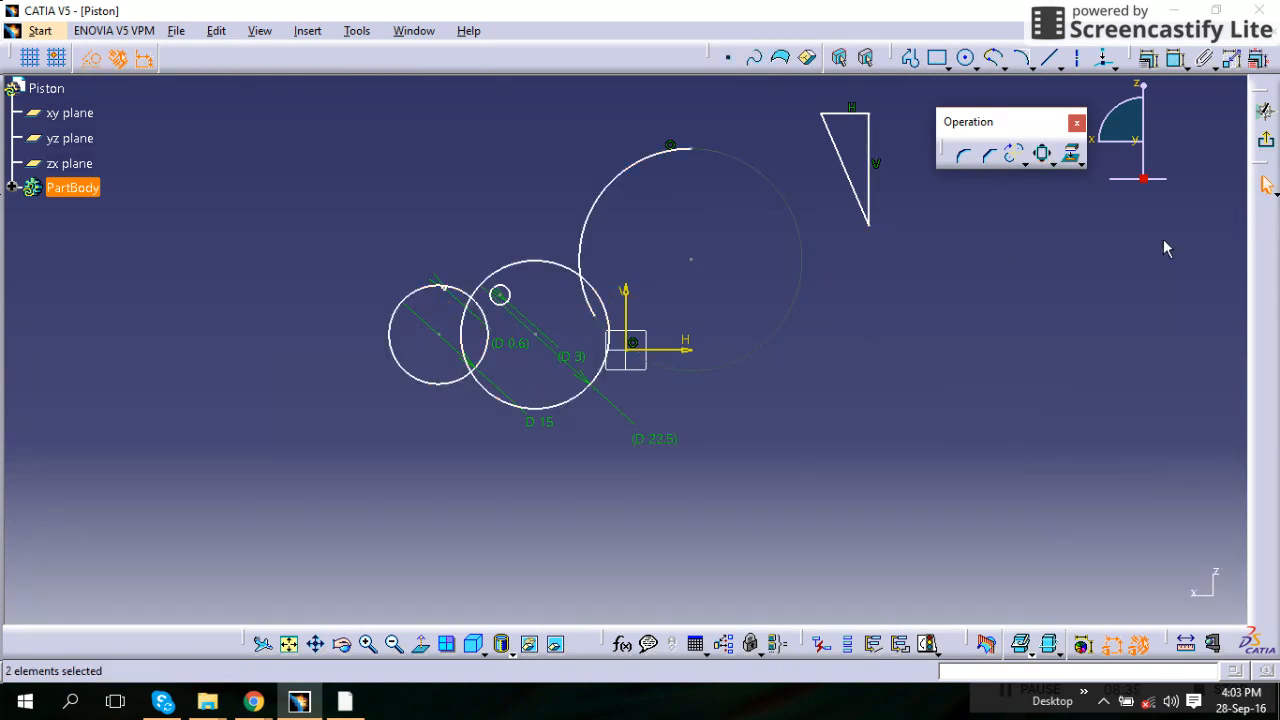
Offset the 22.5 mm circle outward with the Offset tool to make one larger concentric circle enclosing the 15 mm circle.
left_click(1075, 162)
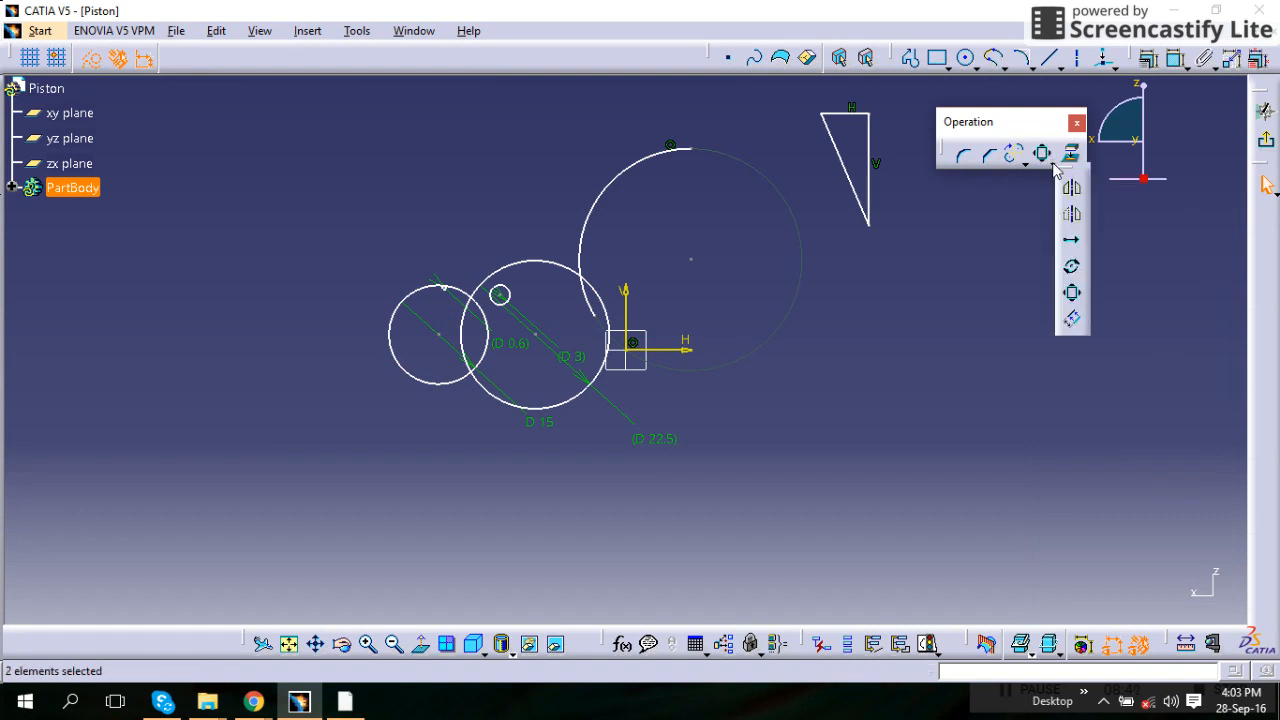
left_click(1075, 320)
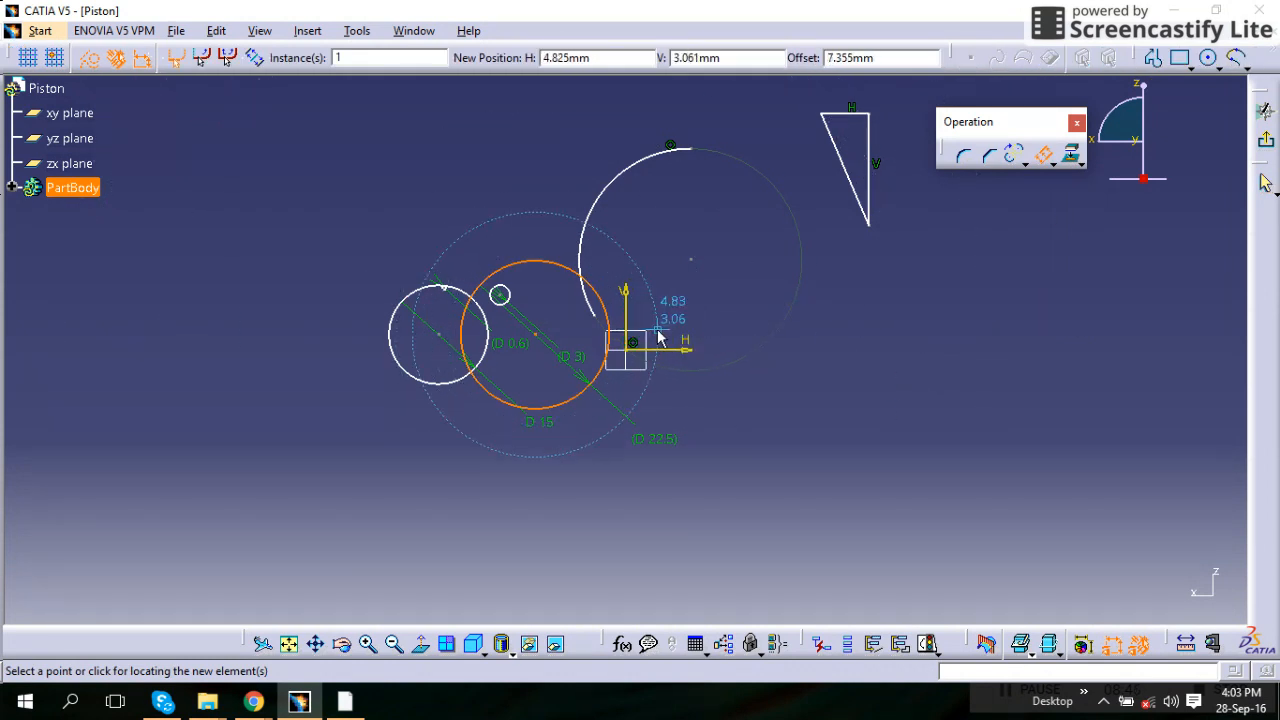
left_click(723, 321)
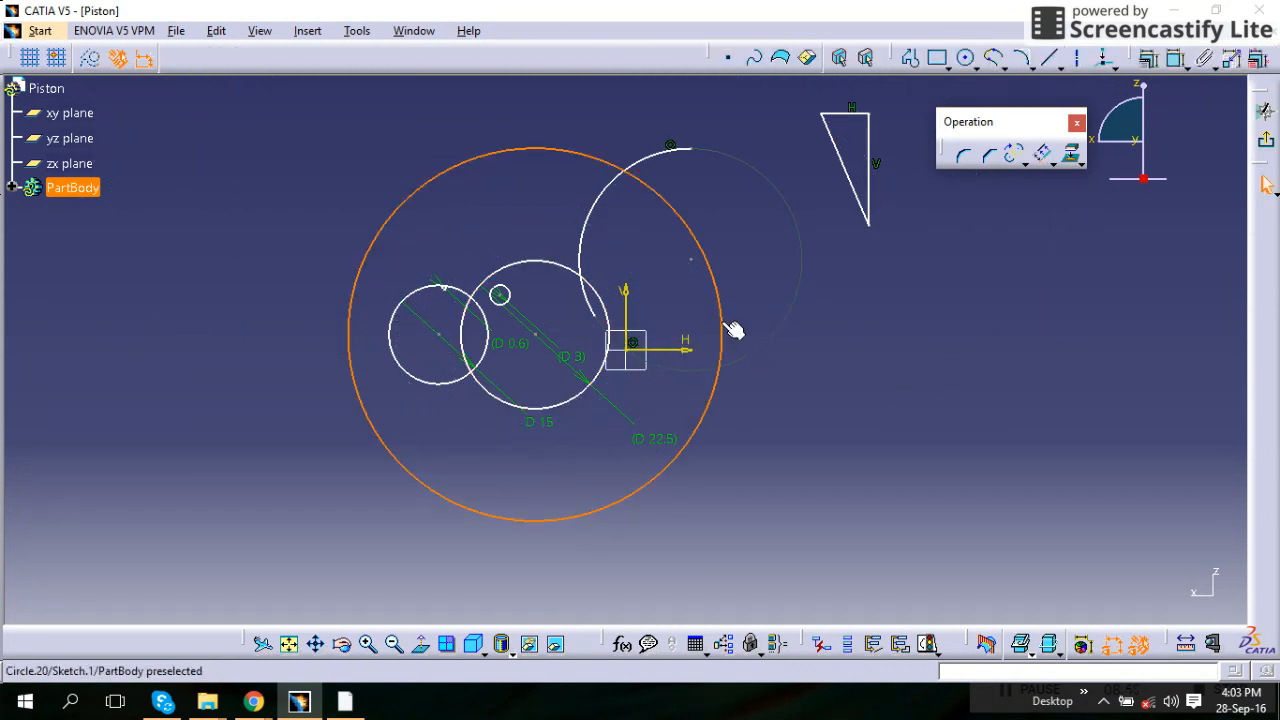
Offset the large concentric circle inward by about 9.1 mm, and offset that new circle outward by about 31.4 mm.
left_click(731, 327)
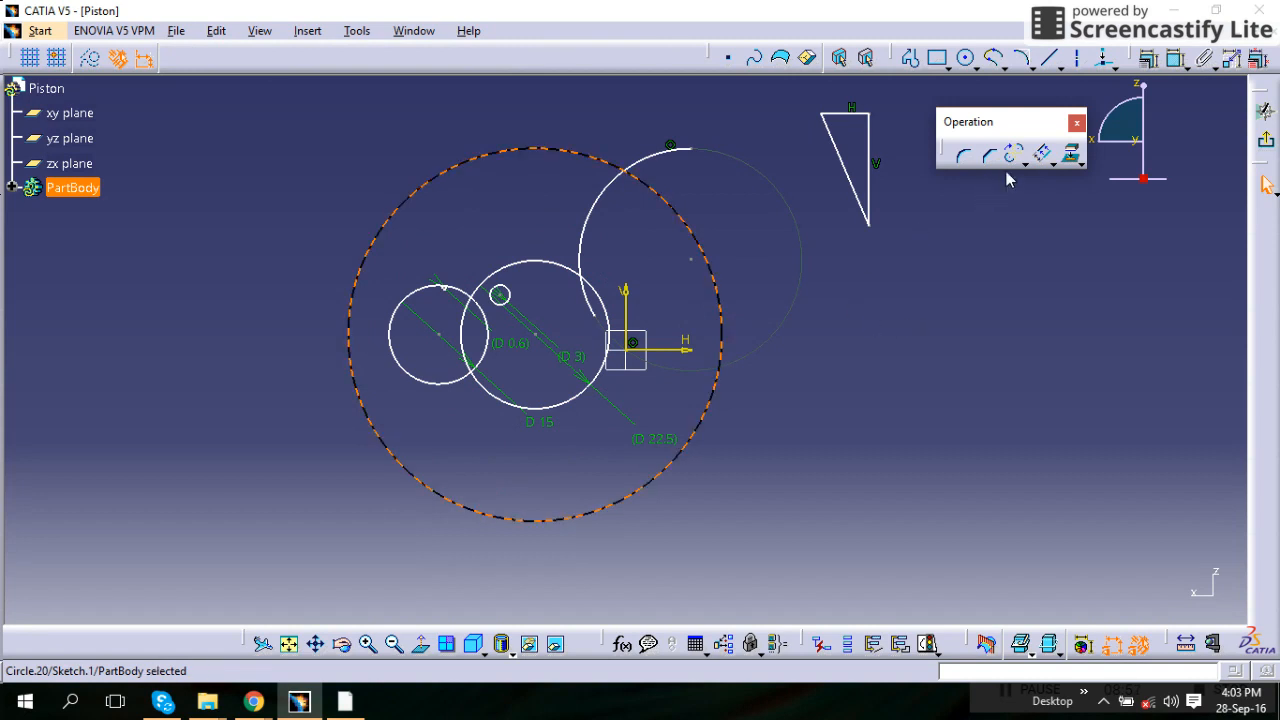
left_click(1041, 158)
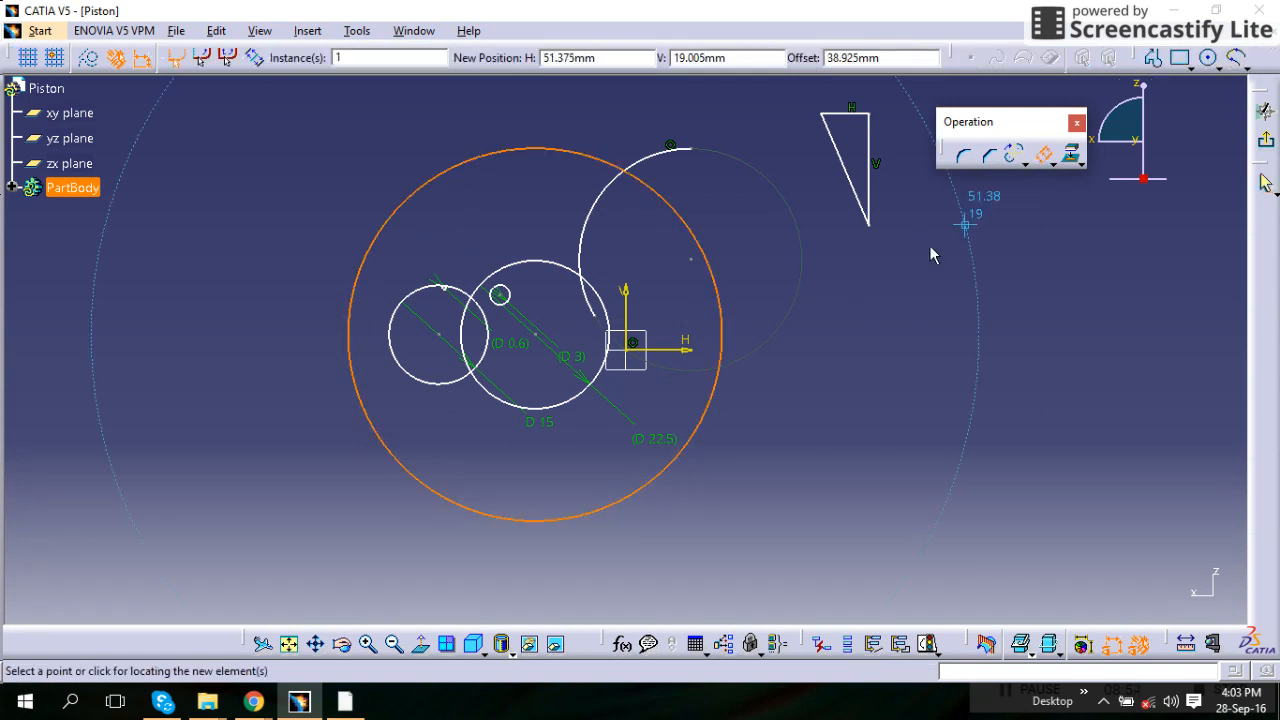
left_click(657, 311)
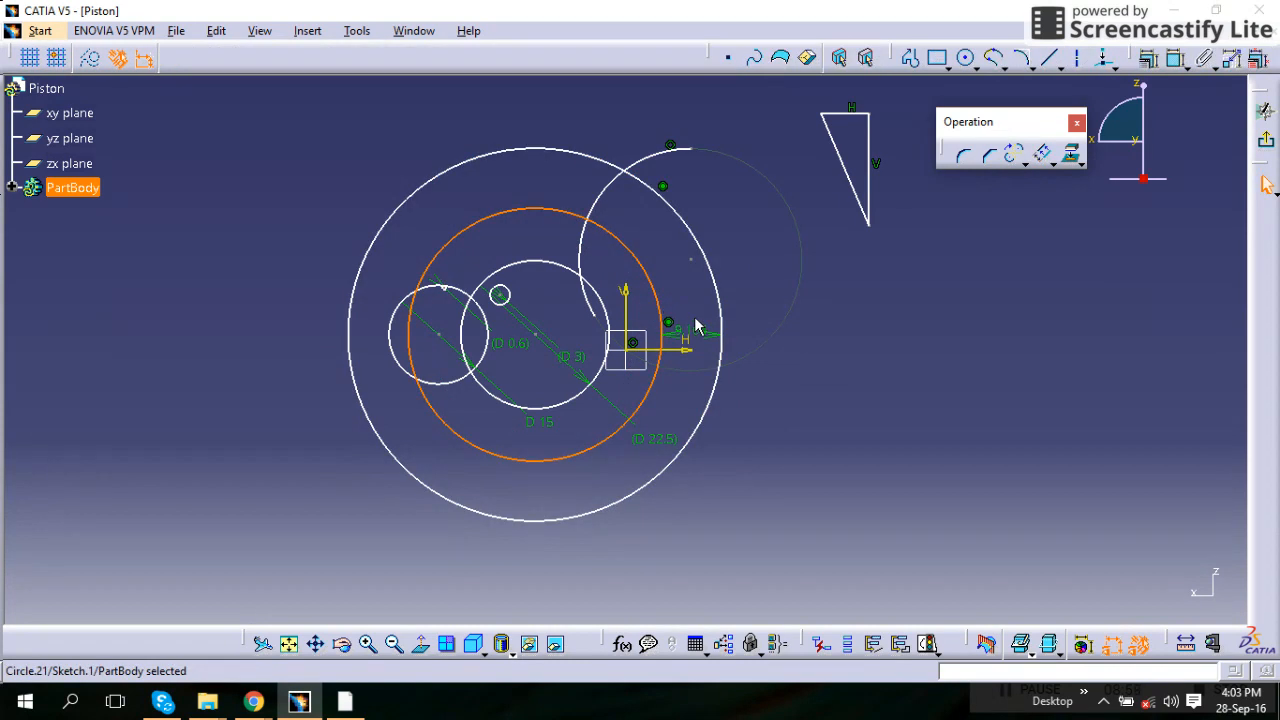
left_click(1040, 157)
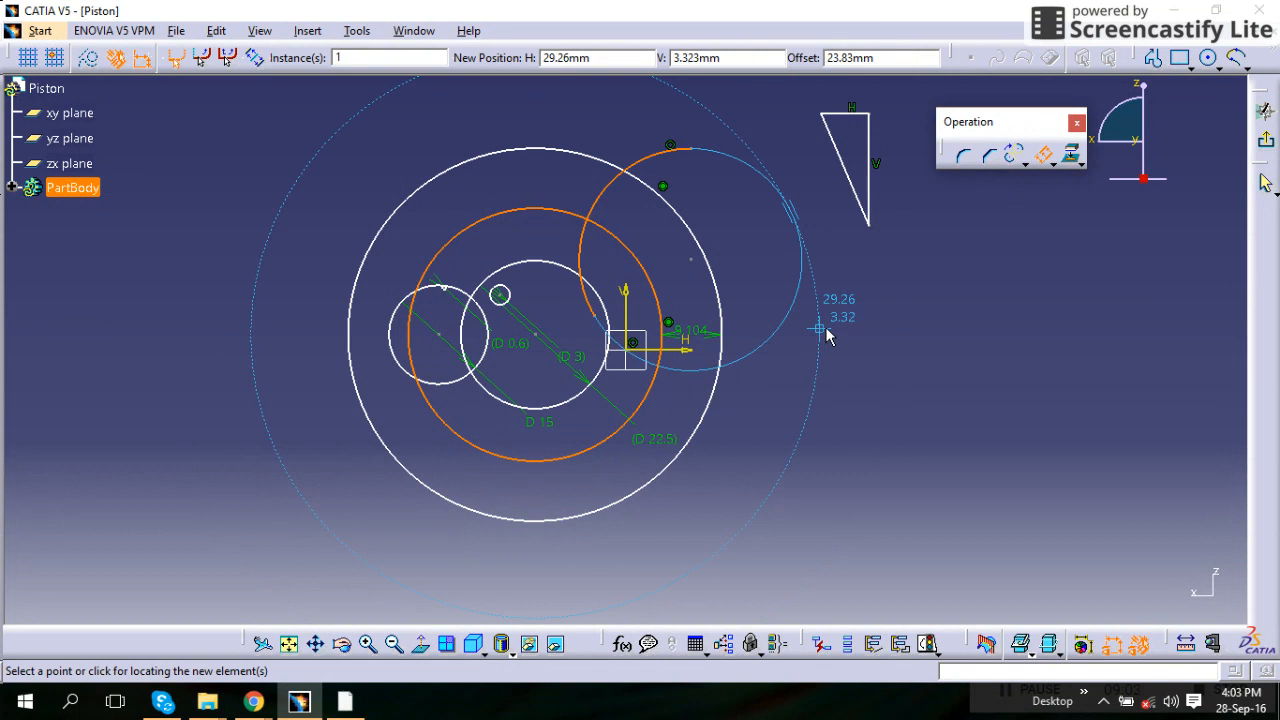
left_click(867, 330)
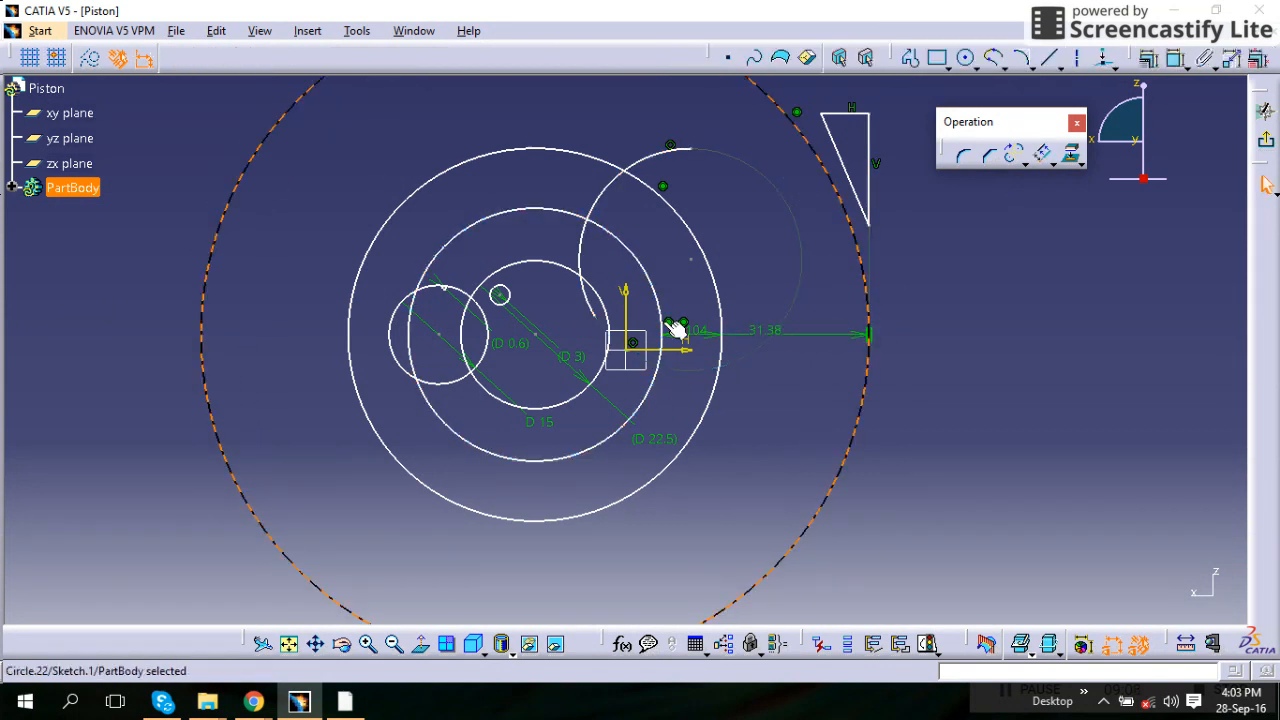
Delete all the geometry and dimensions inside the outermost circle together with the triangle, keeping only that circle.
left_click(1070, 240)
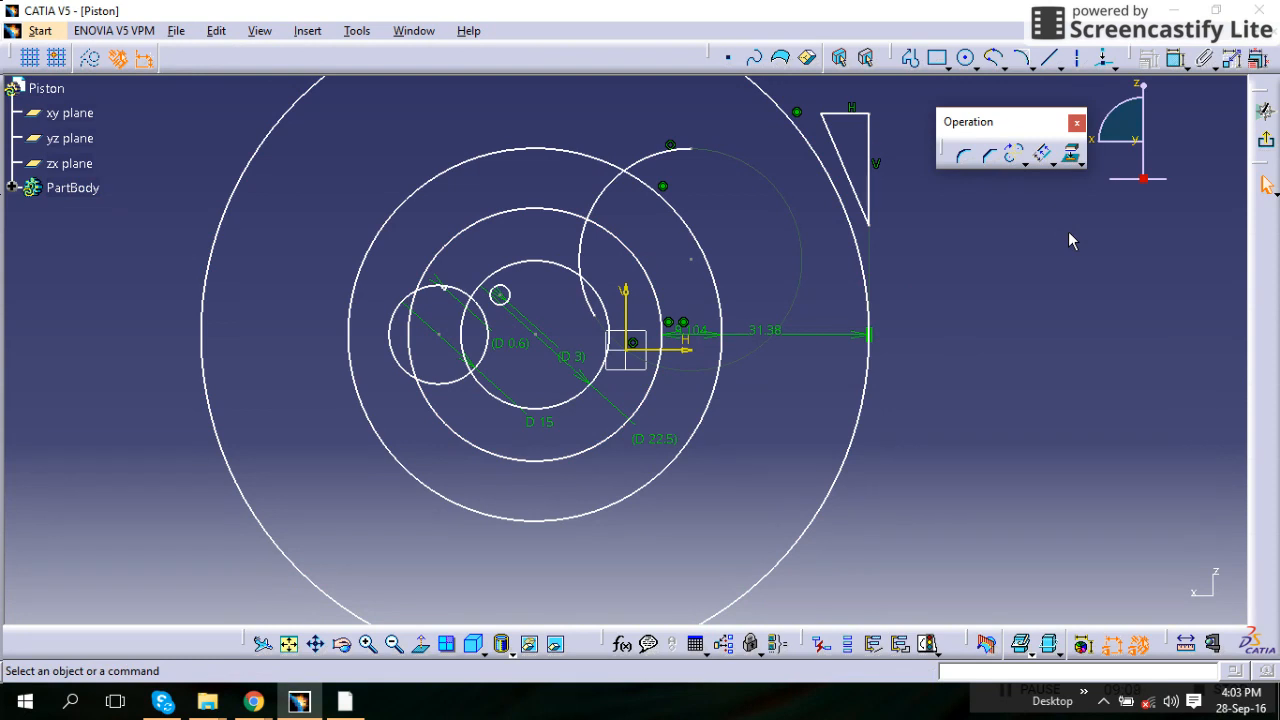
mouse_move(896, 106)
left_mouse_down()
mouse_move(896, 286)
mouse_move(100, 500)
mouse_move(87, 543)
mouse_move(137, 529)
left_mouse_up()
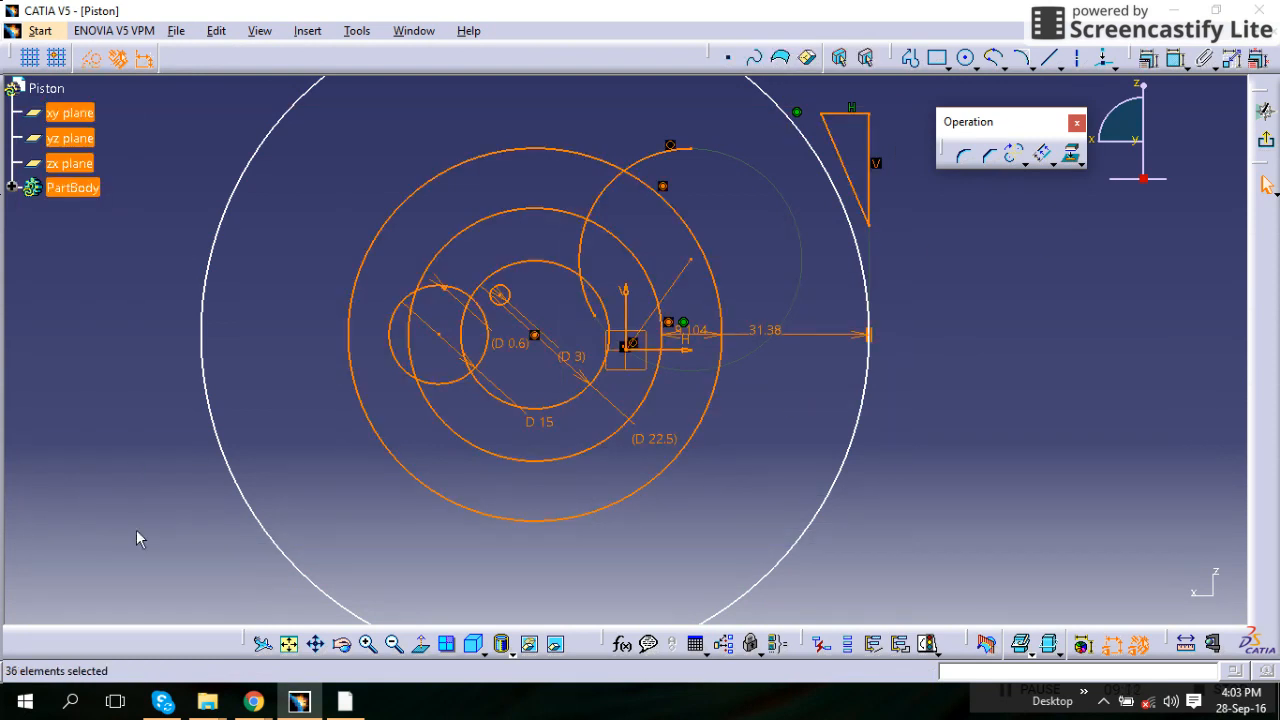
key("Delete")
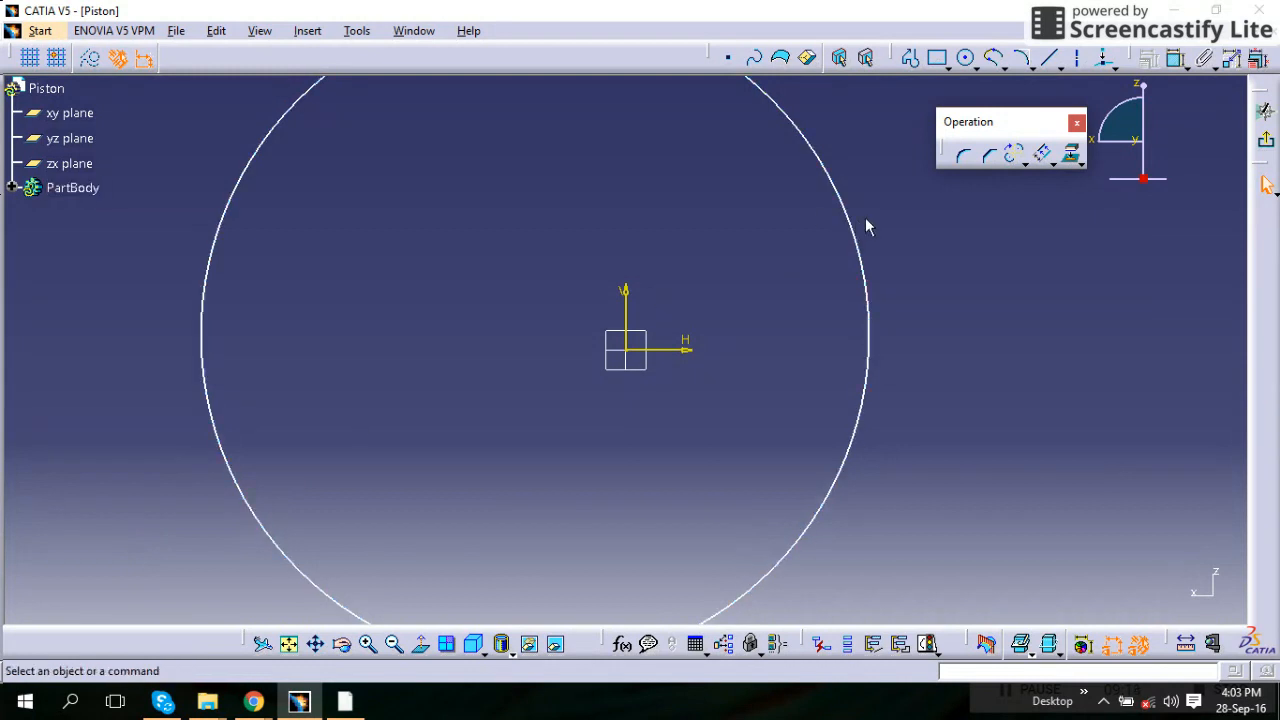
Exit the sketch, fit all its geometry in the 3D view, and reopen the sketch for editing.
left_click(1265, 140)
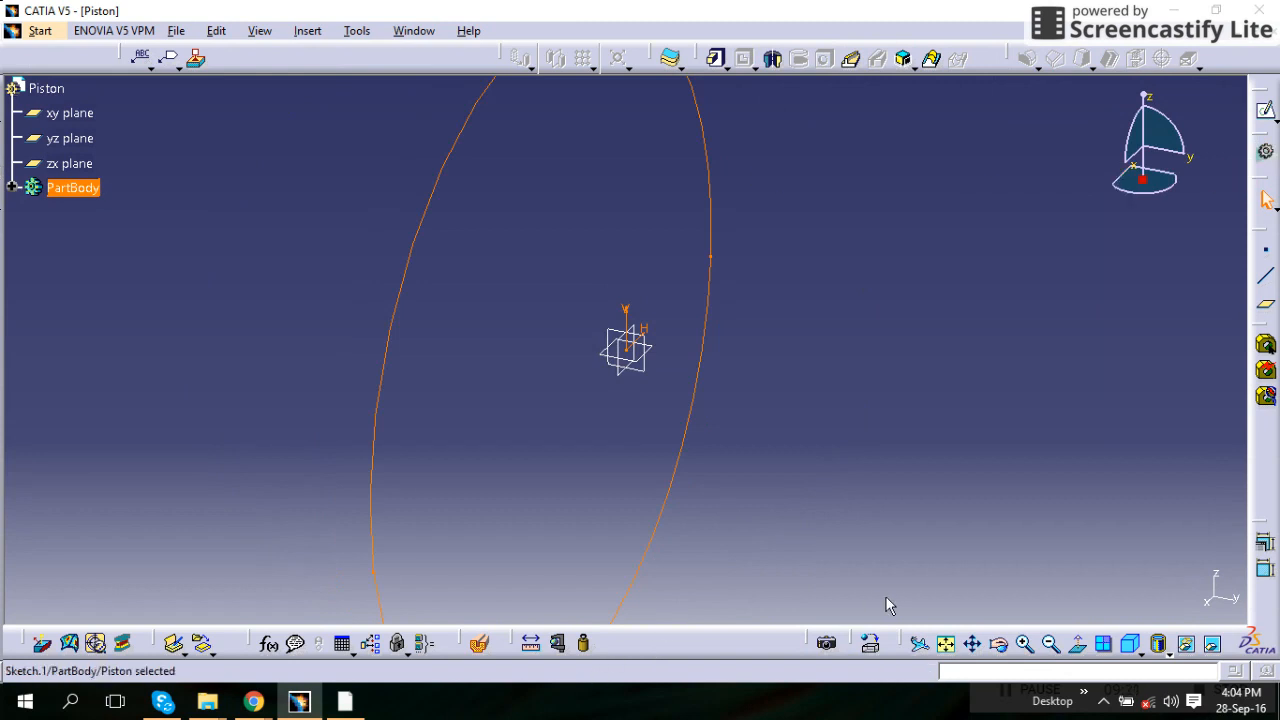
left_click(946, 645)
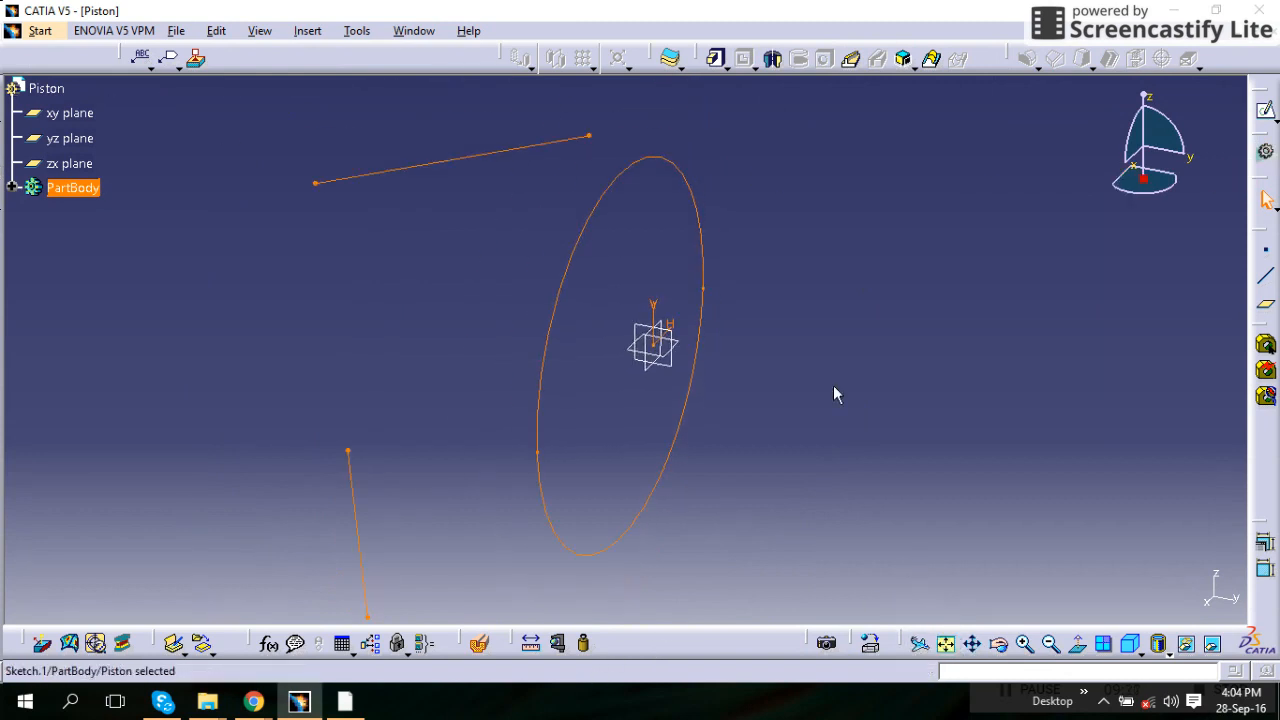
left_click(614, 234)
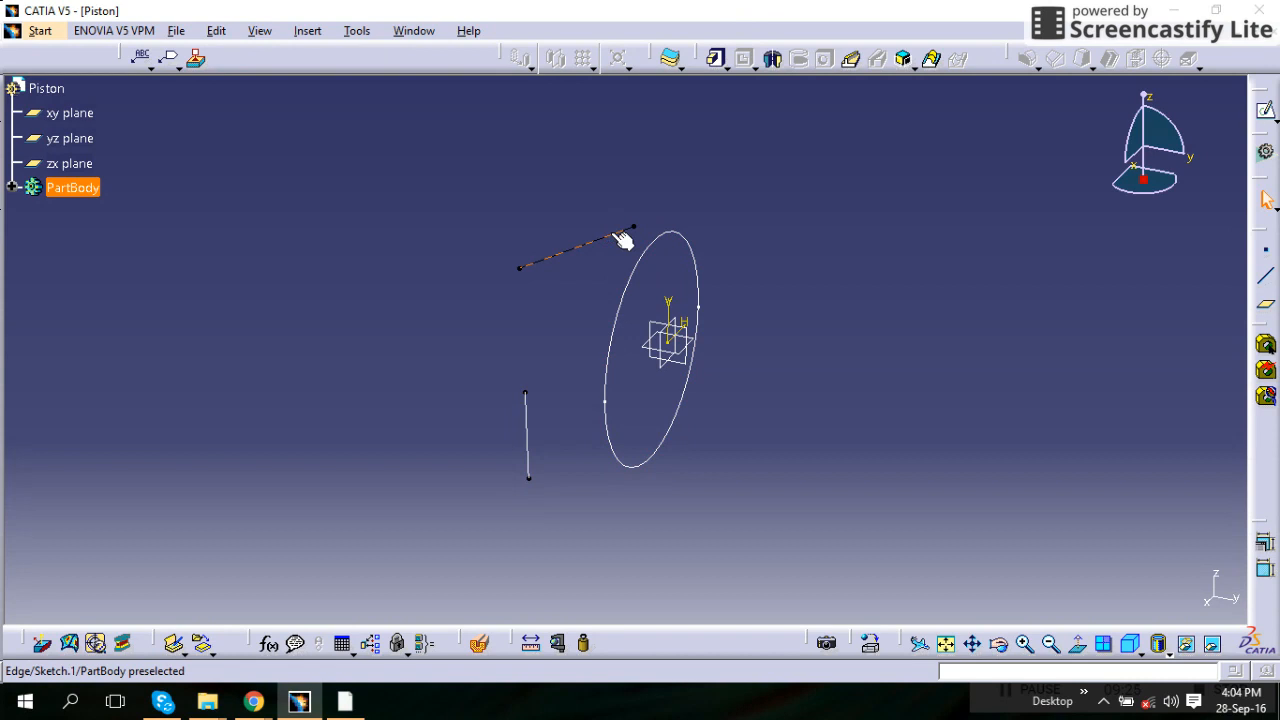
double_click(620, 240)
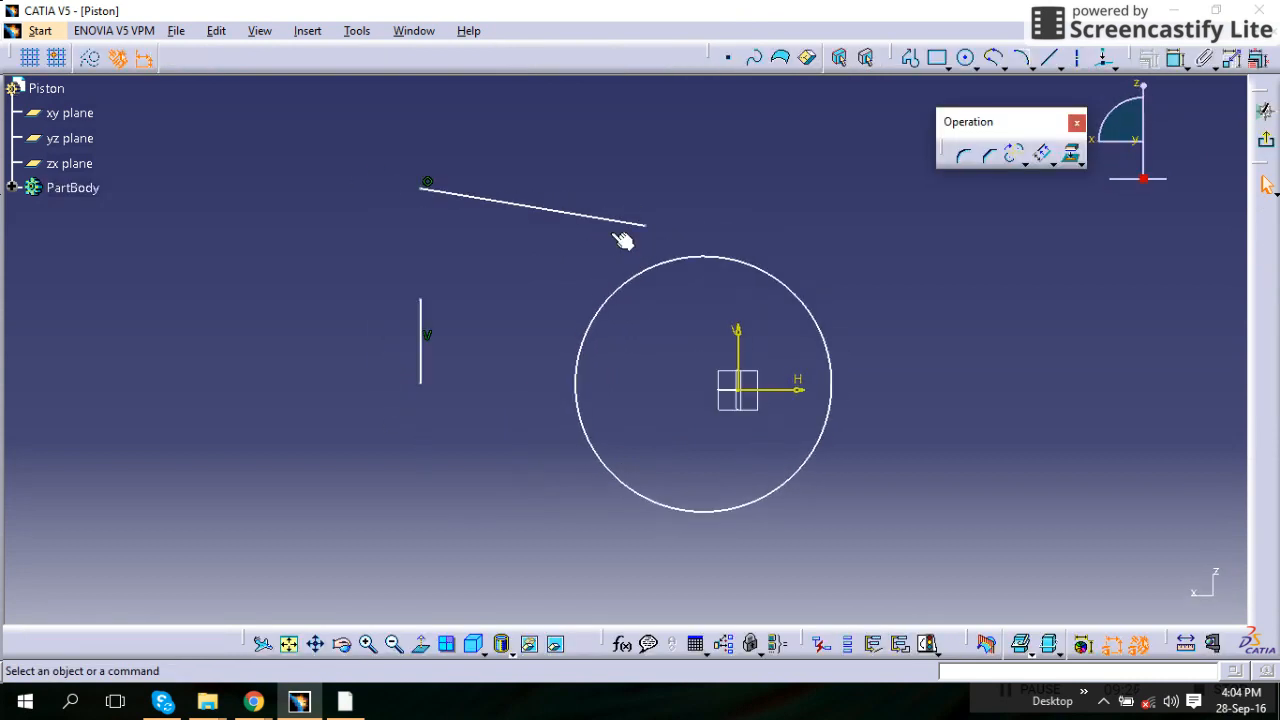
Delete the stray slanted line and the stray vertical line beside the circle, and dock the floating Operation toolset.
left_click(616, 222)
key("Delete")
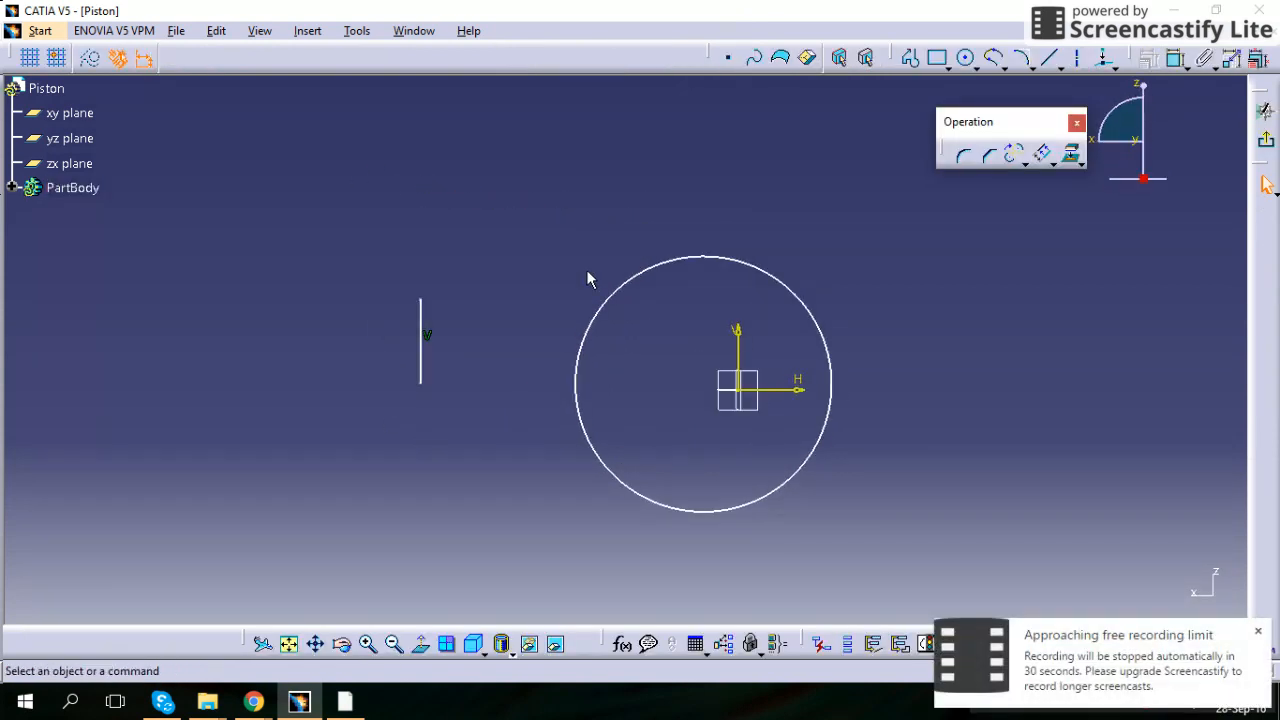
left_click(420, 318)
key("Delete")
left_click_drag(644, 41, 644, 45)
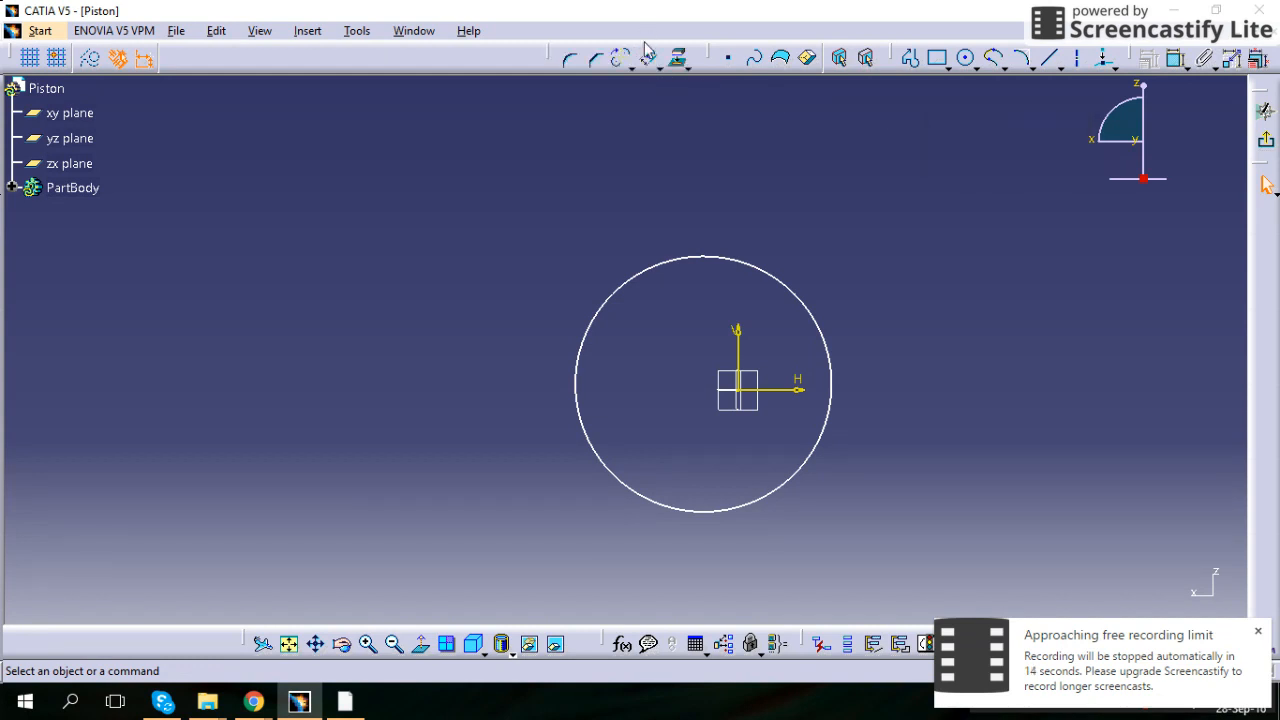